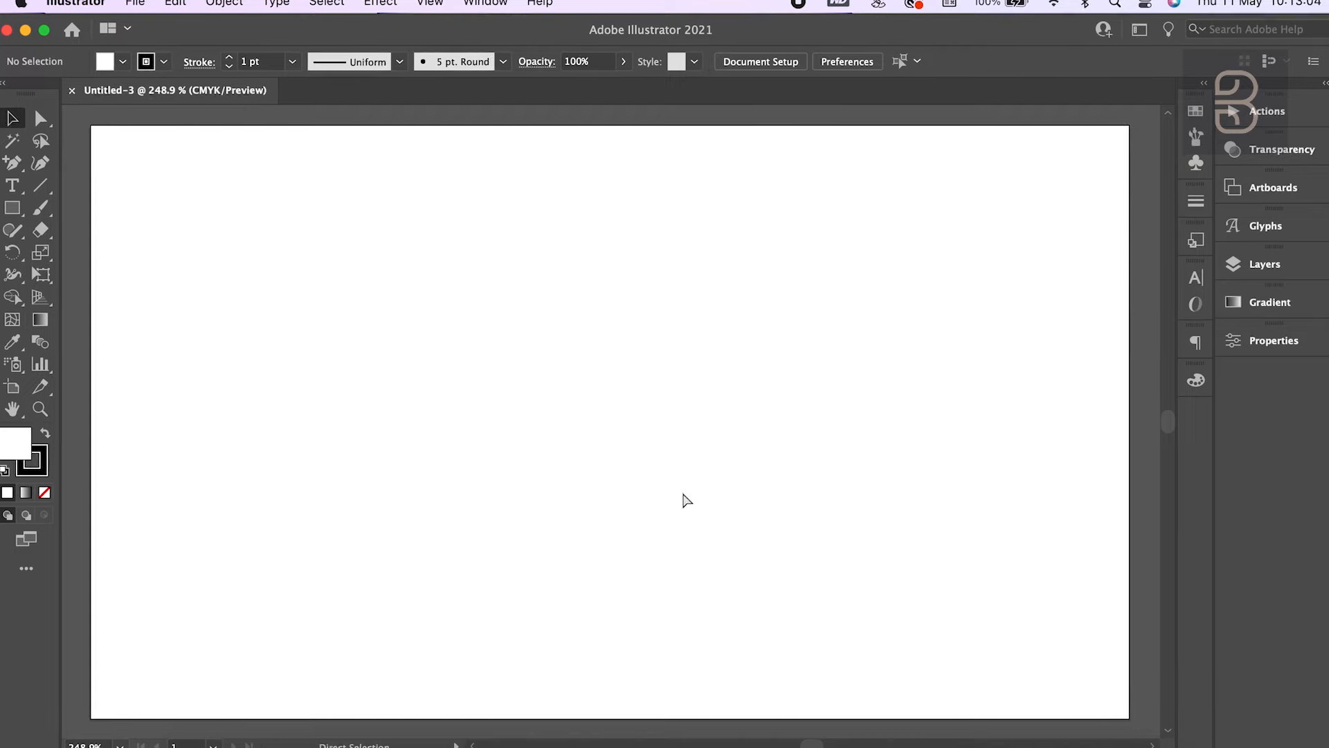
- Draw a rectangle with no stroke across the full width of the artboard's lower half
{"action": "left_click", "coordinate": [14, 208]}
{"action": "left_click", "coordinate": [163, 63]}
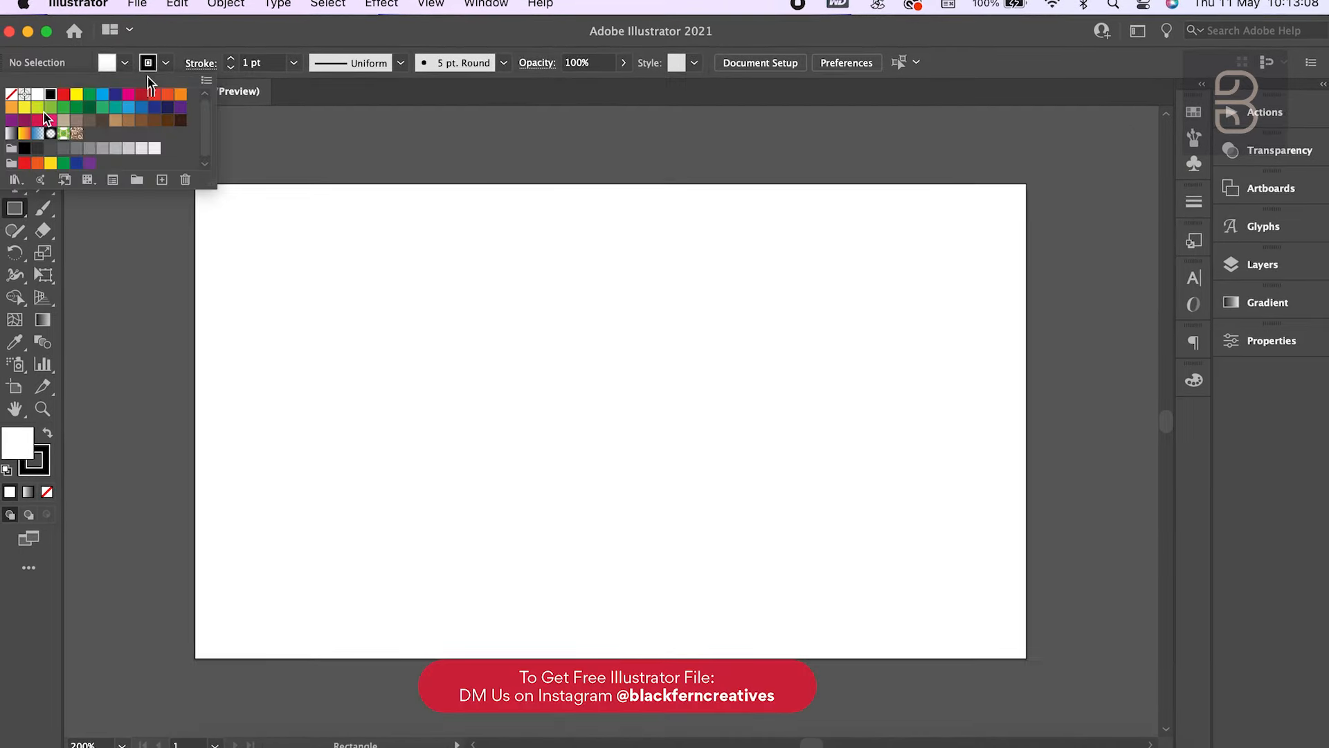
{"action": "left_click", "coordinate": [14, 95]}
{"action": "left_click", "coordinate": [123, 64]}
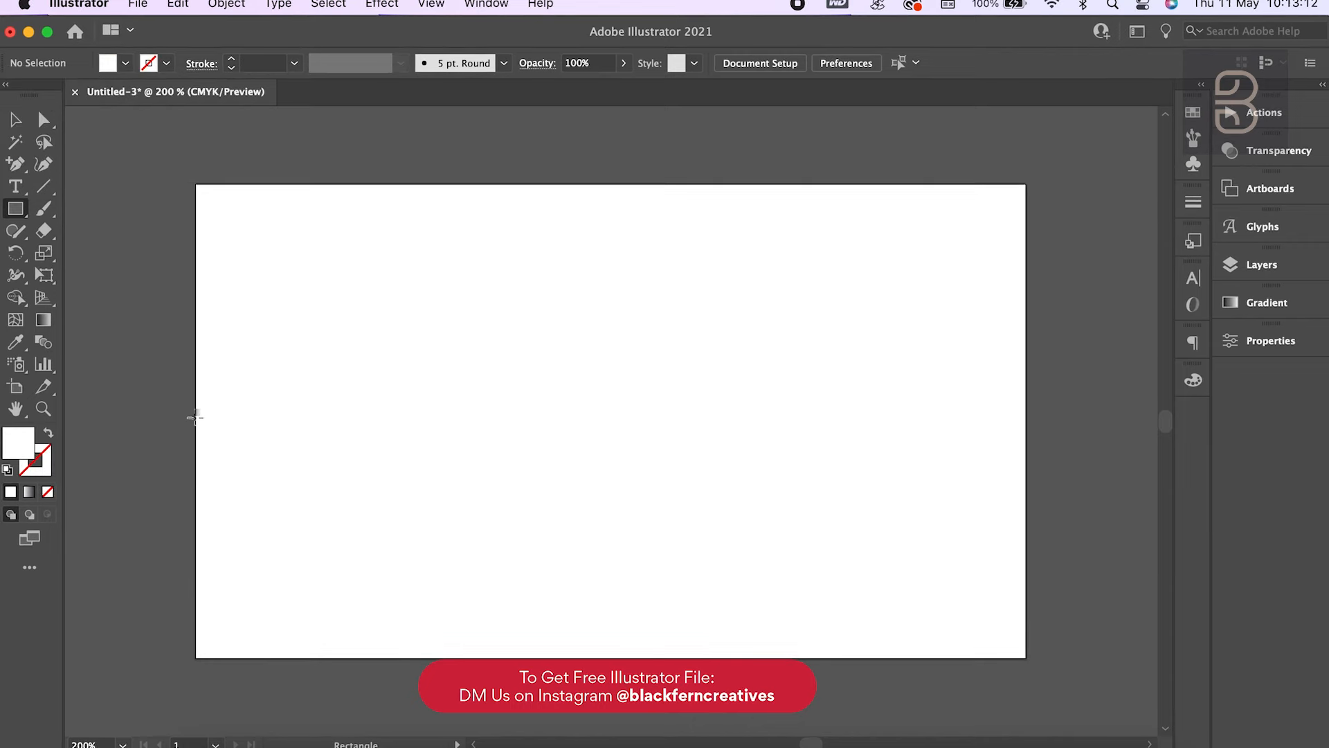
{"action": "left_click_drag", "start_coordinate": [196, 414], "coordinate": [1026, 656]}
- Fill the lower rectangle with a light gray swatch and deselect it
{"action": "left_click", "coordinate": [108, 63]}
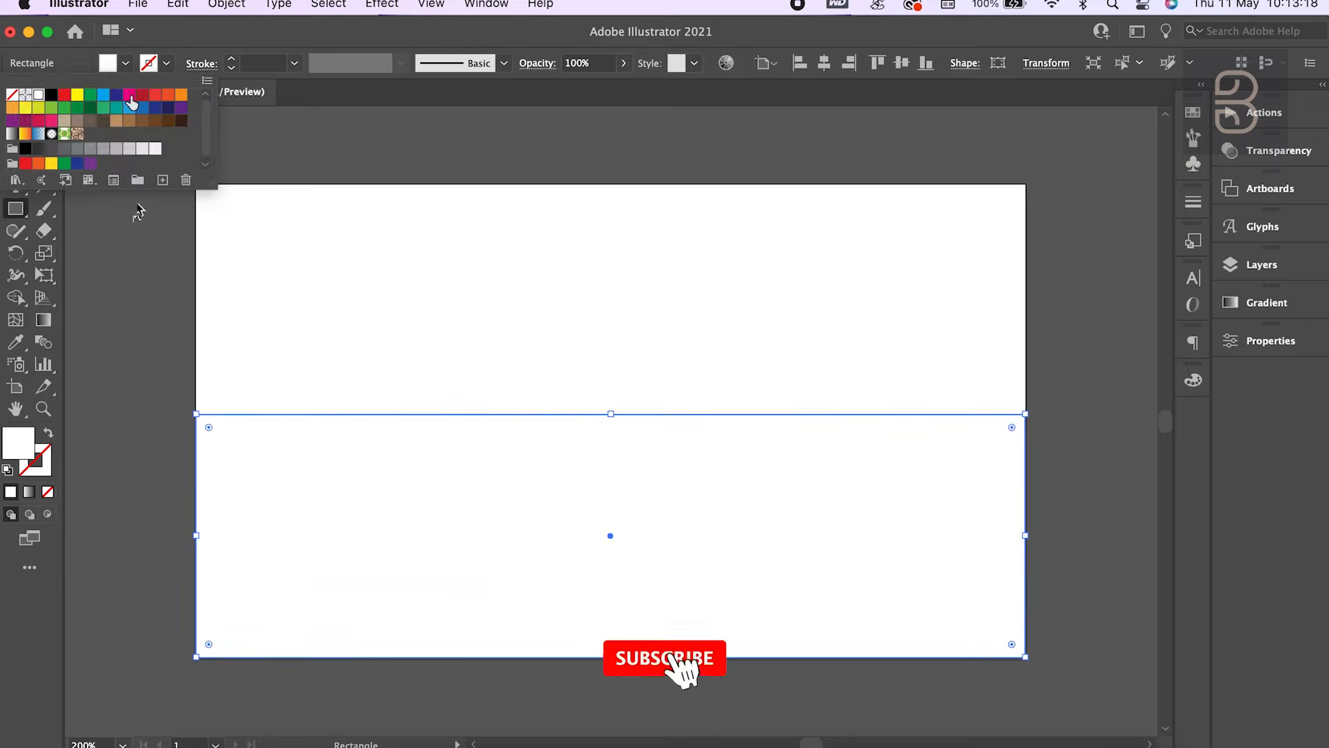
{"action": "left_click", "coordinate": [129, 150]}
{"action": "left_click", "coordinate": [125, 64]}
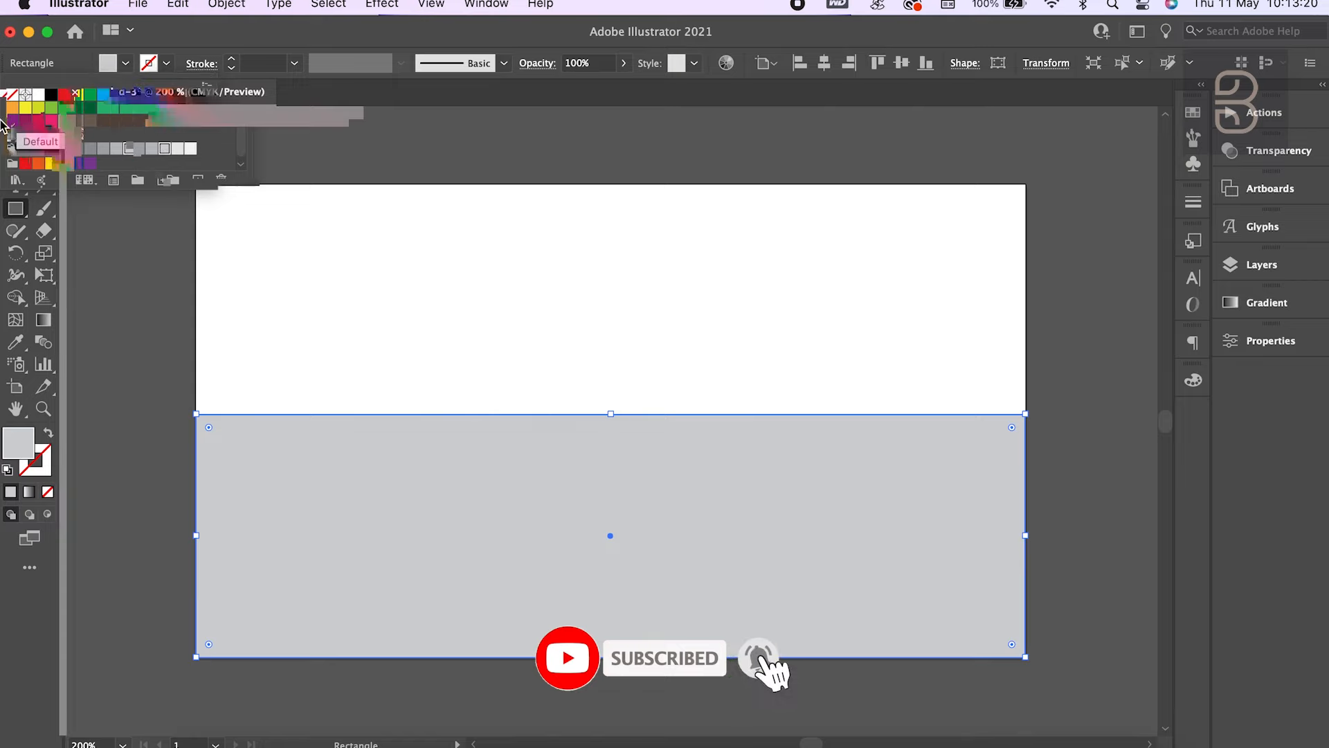
{"action": "left_click", "coordinate": [16, 119]}
{"action": "left_click", "coordinate": [139, 455]}
{"action": "left_click", "coordinate": [359, 504]}
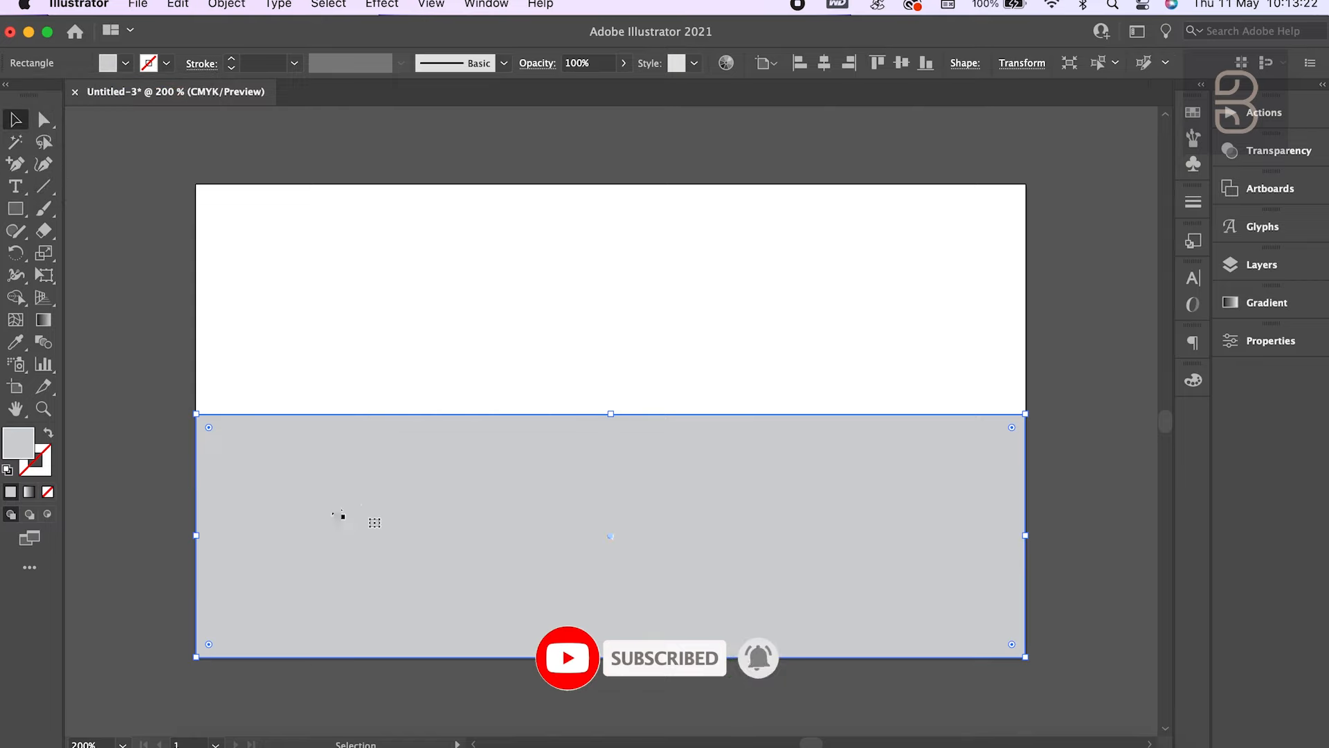
{"action": "left_click", "coordinate": [82, 341]}
- Add the point text "BFC PHARMA" in the white area above the gray rectangle
{"action": "left_click", "coordinate": [15, 186]}
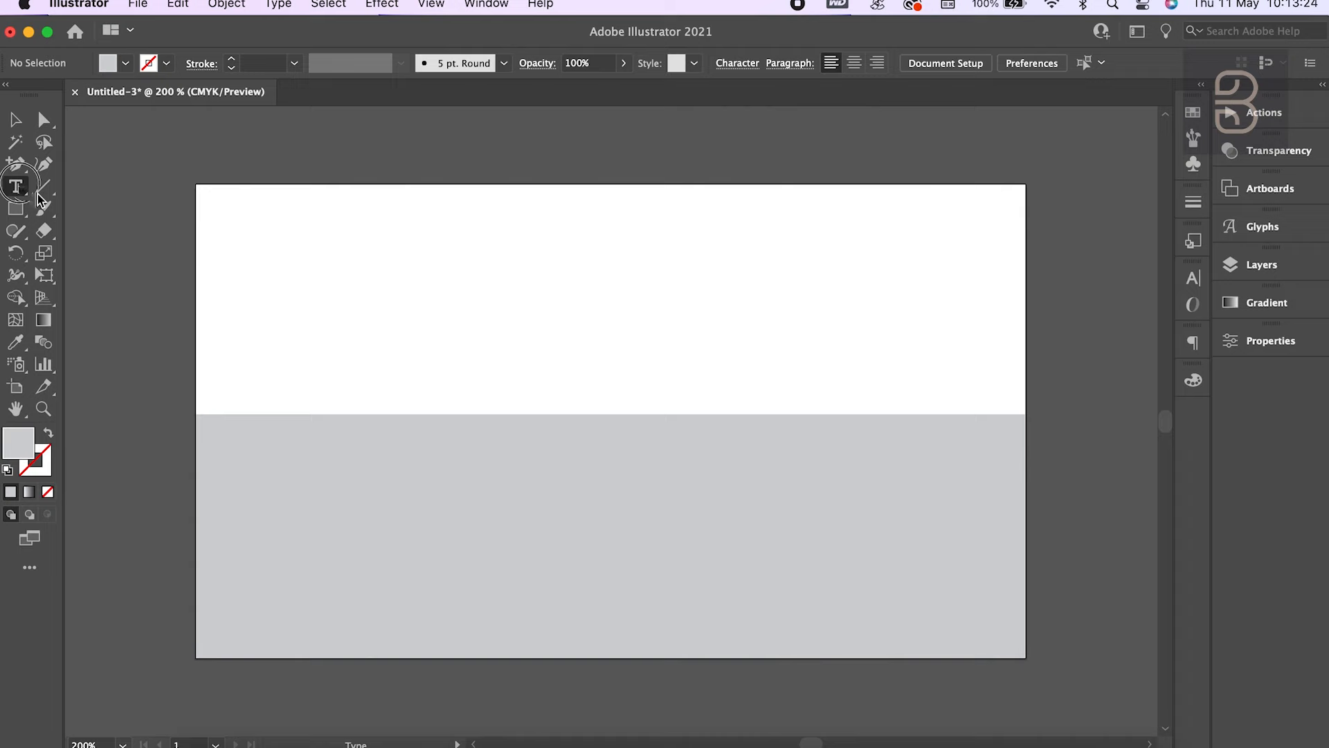
{"action": "left_click", "coordinate": [491, 327]}
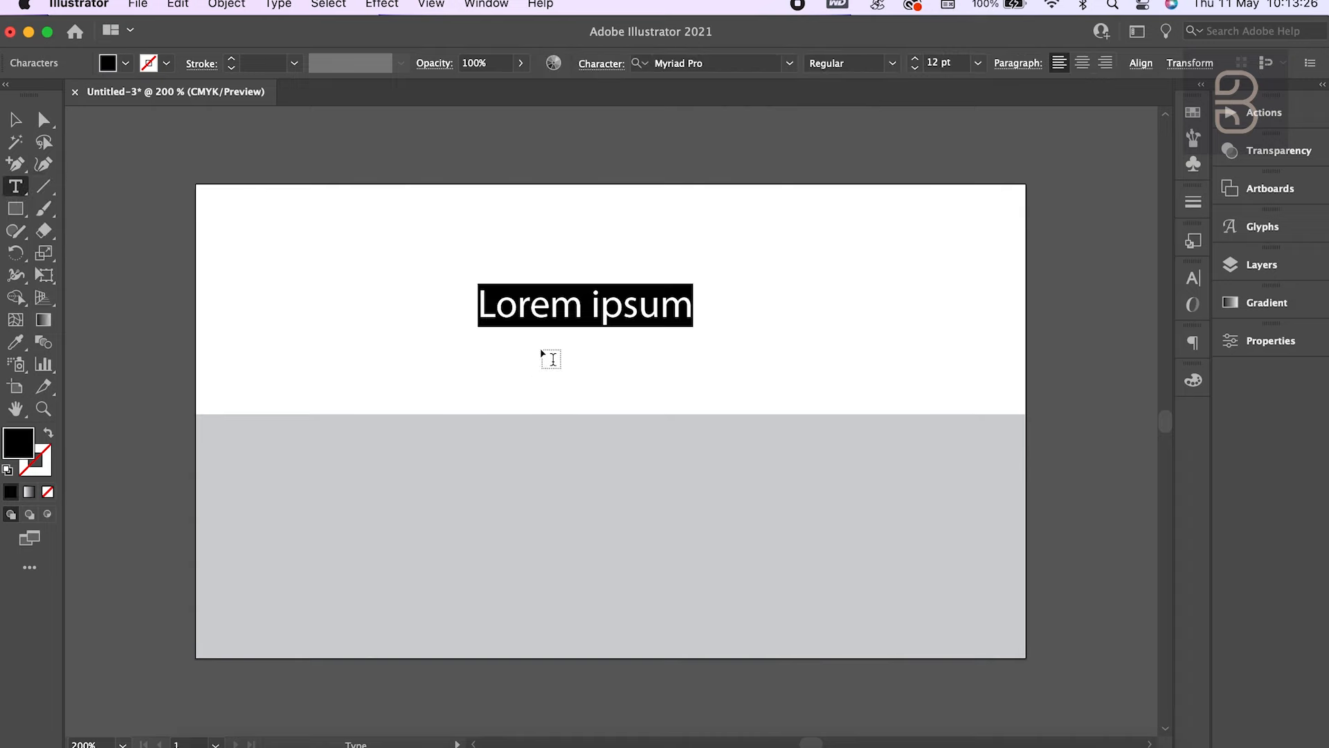
{"action": "type", "text": "BFC "}
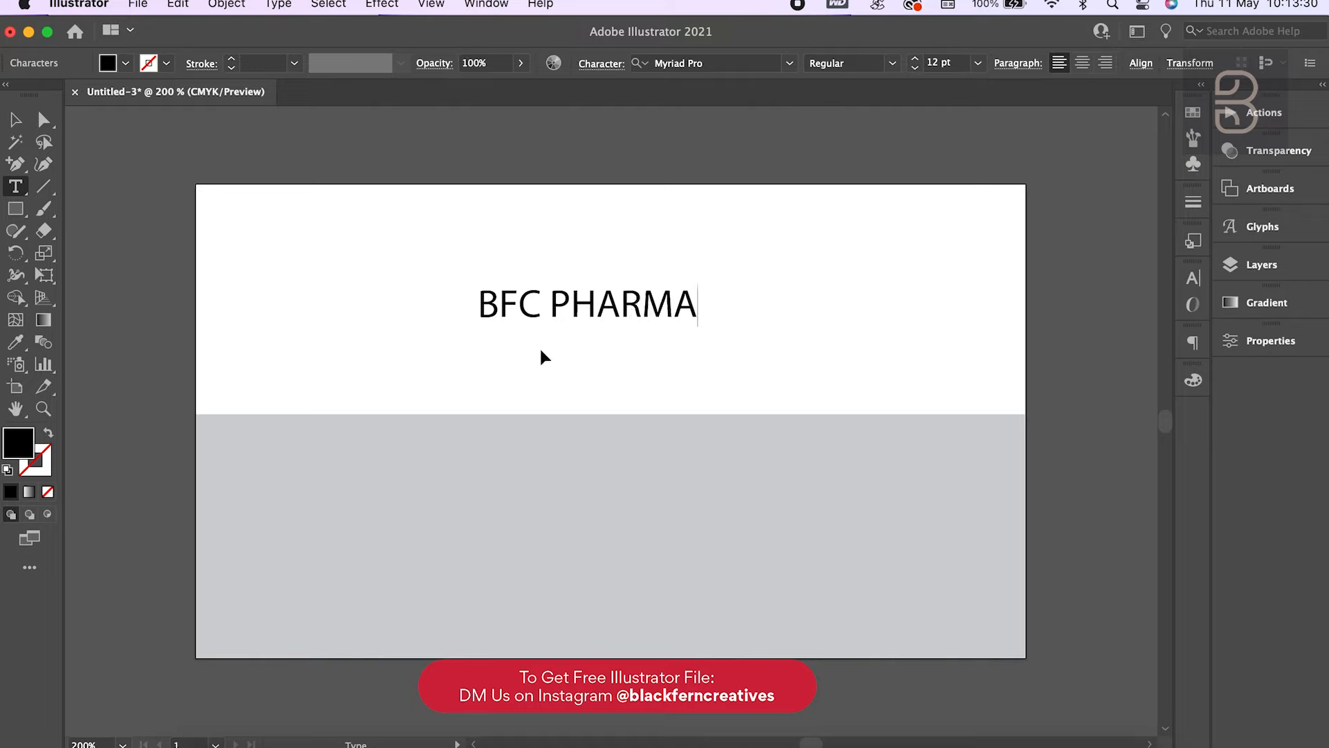
{"action": "type", "text": "PHARMA"}
- Set the font of the whole BFC PHARMA text to BigNoodleTitling Regular
{"action": "key", "text": "super+a"}
{"action": "left_click", "coordinate": [760, 62]}
{"action": "key", "text": "Down"}
{"action": "key", "text": "Down"}
{"action": "key", "text": "Down"}
{"action": "key", "text": "Down"}
{"action": "key", "text": "Down"}
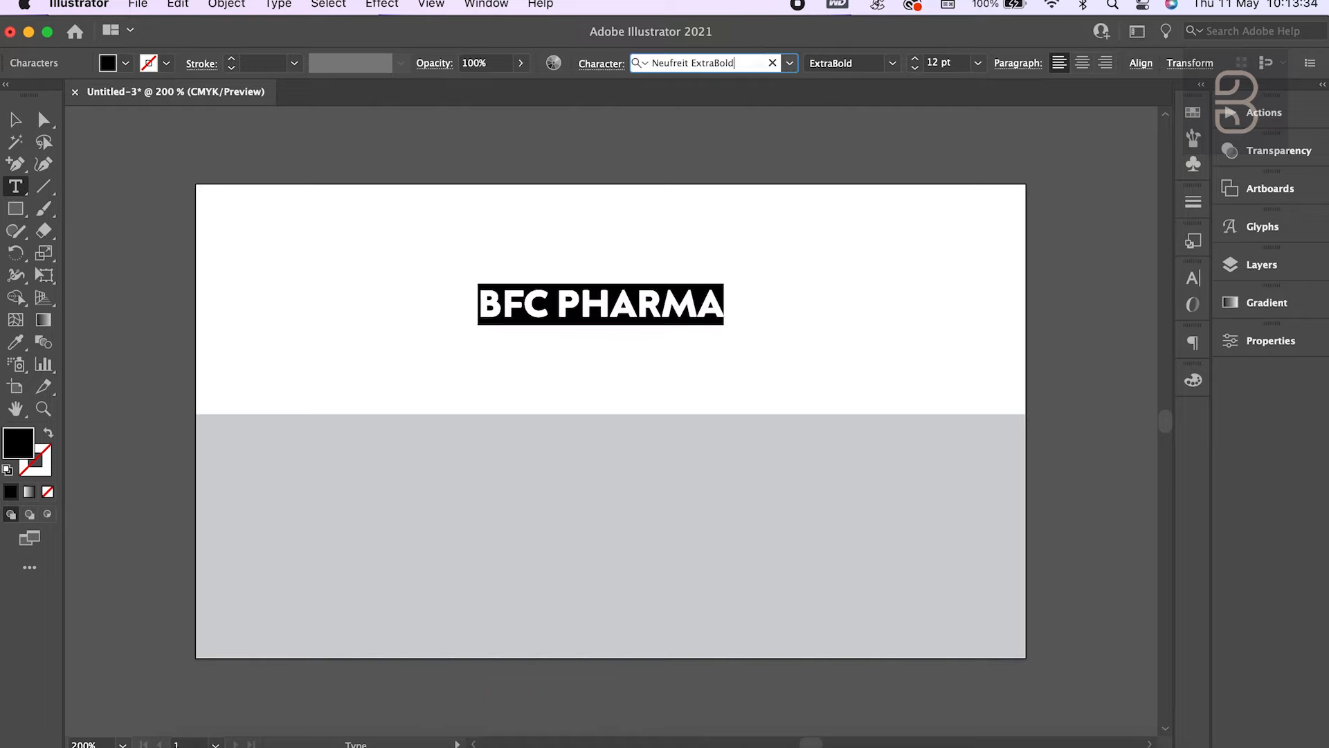
{"action": "type", "text": "b"}
{"action": "key", "text": "super+a"}
{"action": "type", "text": "big"}
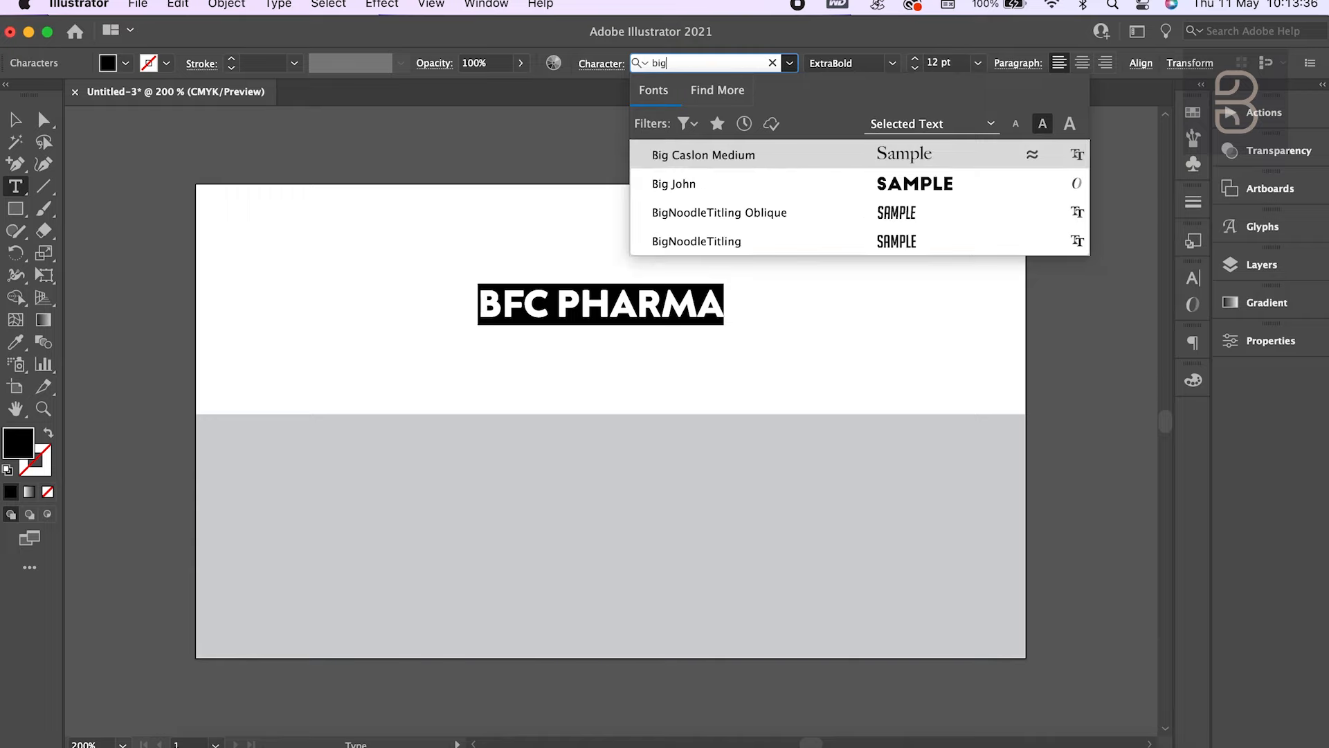
{"action": "key", "text": "Down"}
{"action": "key", "text": "Down"}
{"action": "key", "text": "Down"}
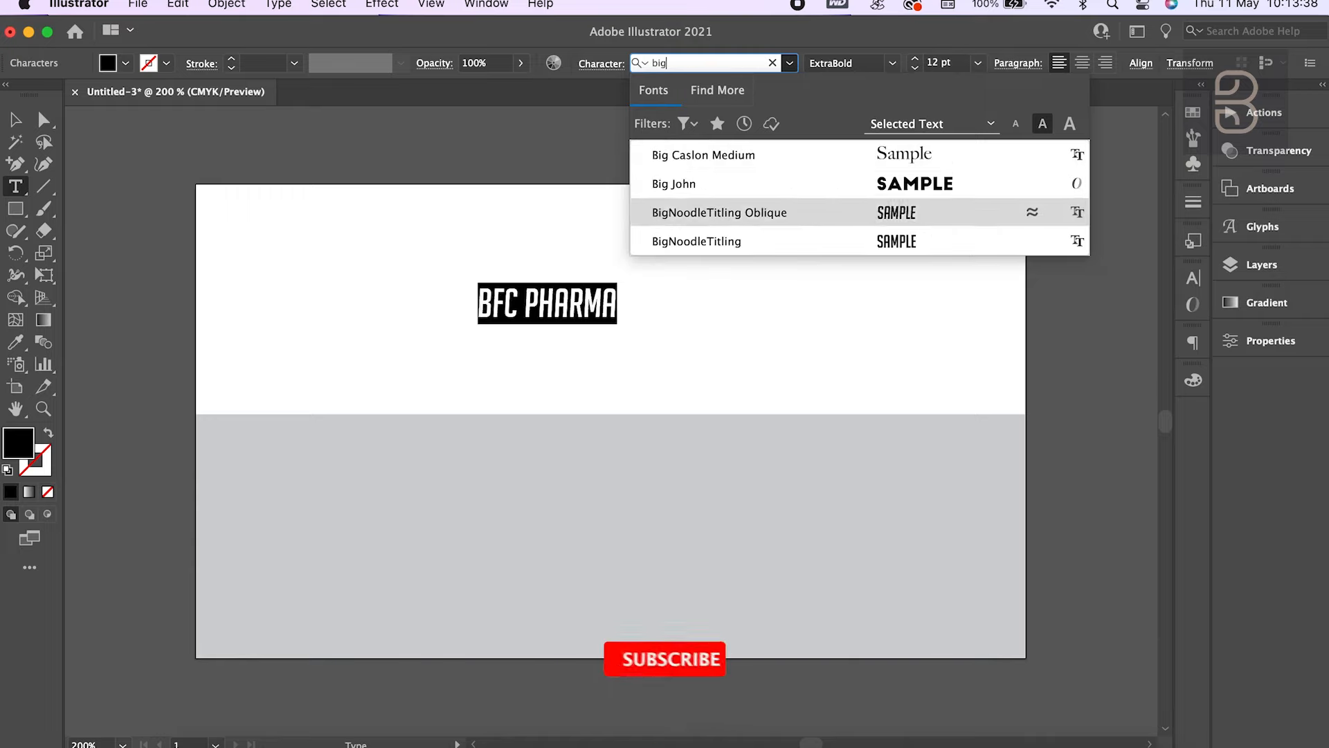
{"action": "key", "text": "Return"}
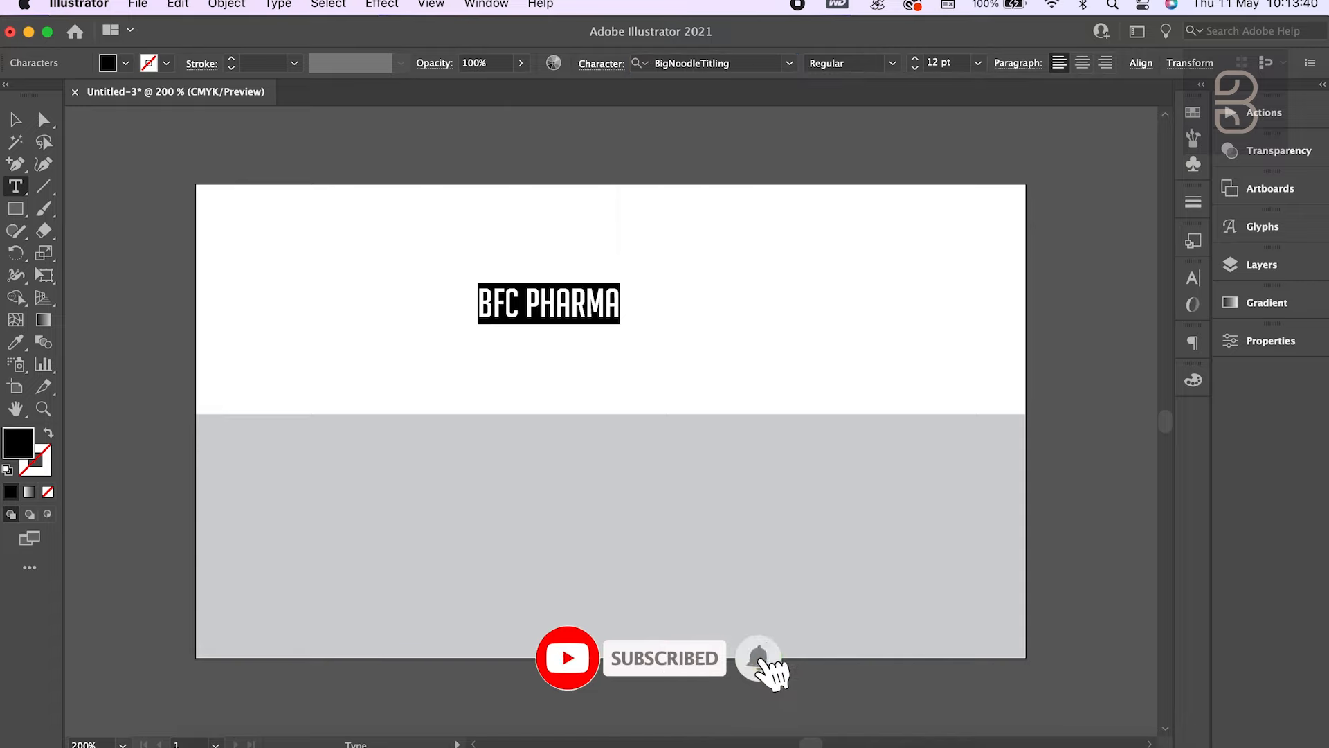
- Scale the BFC PHARMA text to about 36 pt and place it in the gray rectangle's lower right corner
{"action": "key", "text": "Escape"}
{"action": "left_click_drag", "start_coordinate": [619, 324], "coordinate": [999, 424]}
{"action": "left_click_drag", "start_coordinate": [891, 371], "coordinate": [928, 584]}
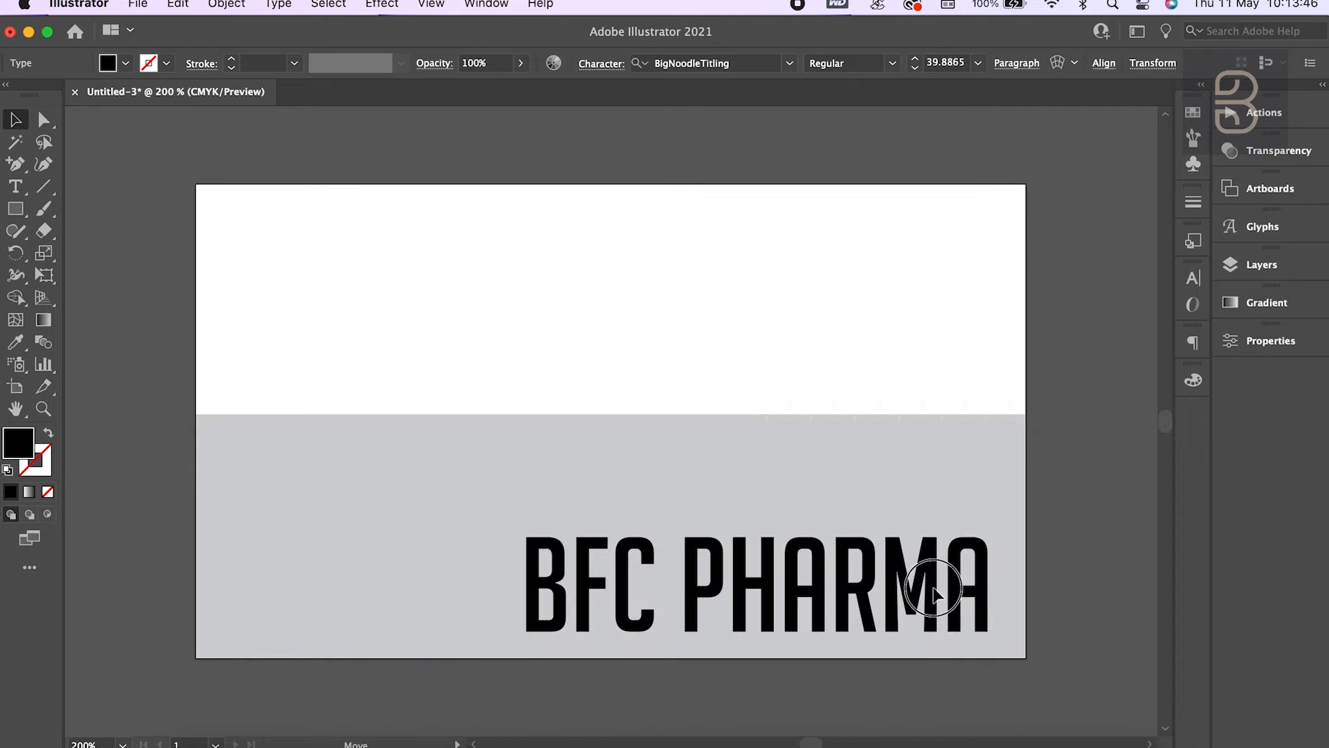
{"action": "left_click_drag", "start_coordinate": [521, 586], "coordinate": [564, 590]}
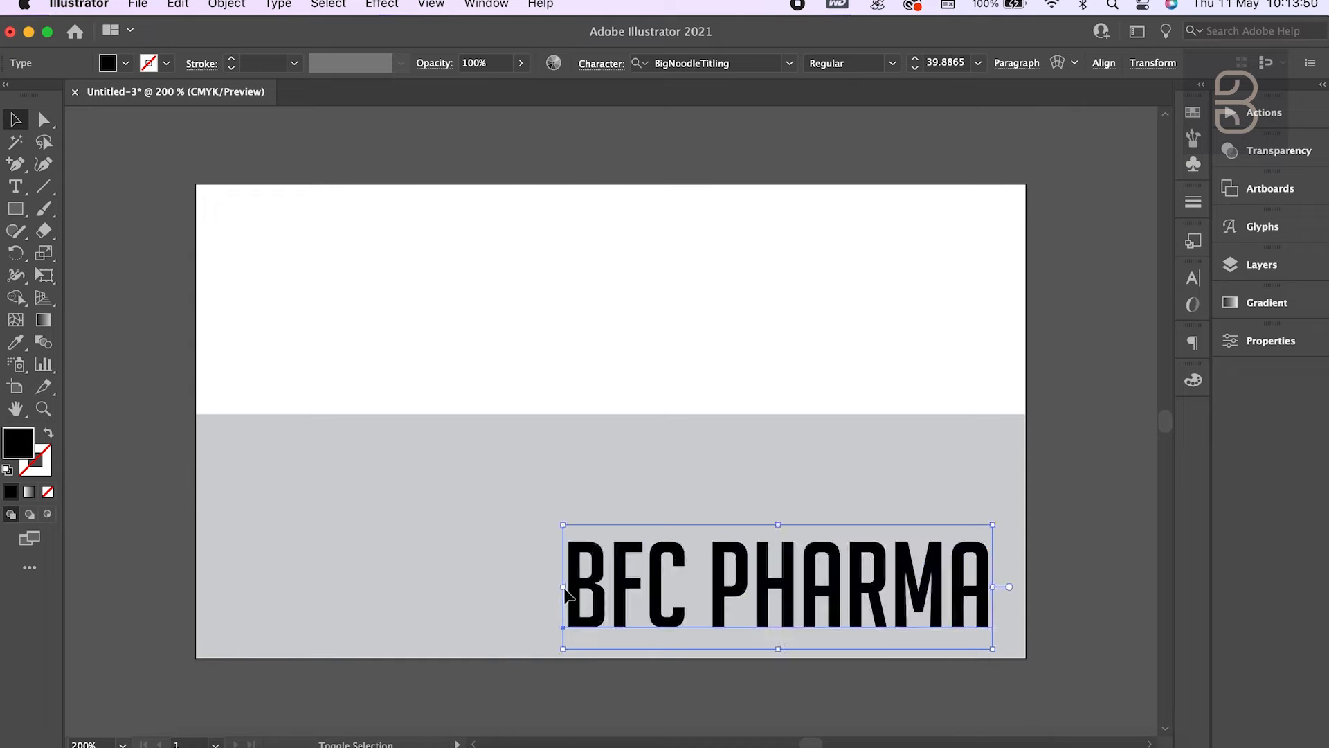
- Duplicate the BFC PHARMA text and enlarge the copy to about 61 pt across the gray rectangle, right-aligned with the original
{"action": "key", "text": "t"}
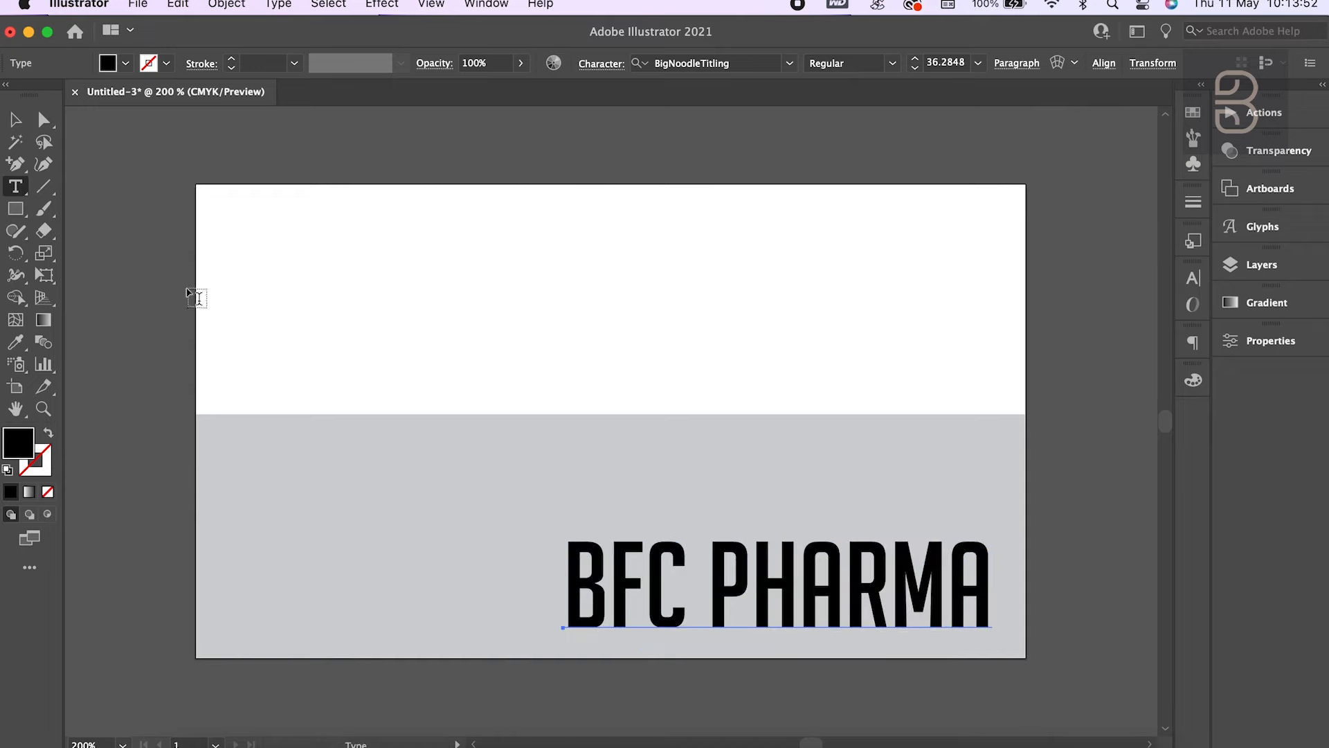
{"action": "triple_click", "coordinate": [622, 570]}
{"action": "key", "text": "super+c"}
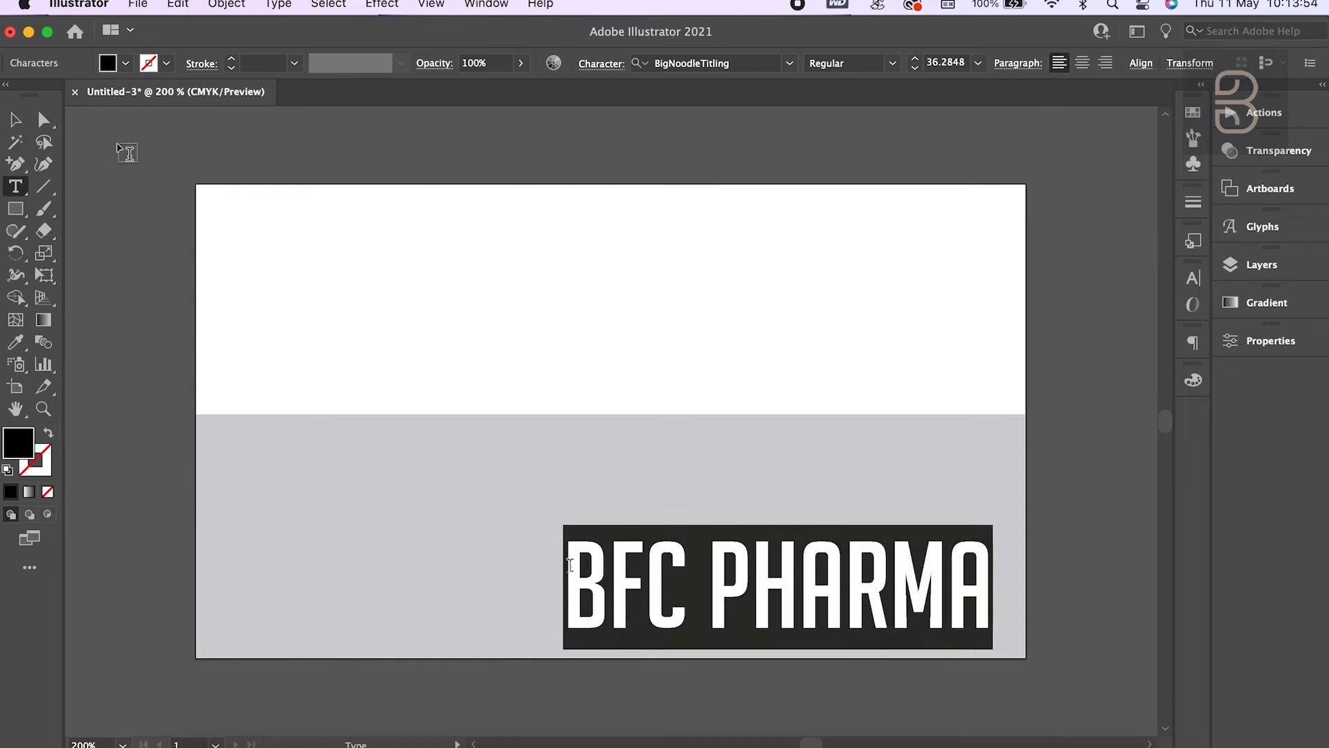
{"action": "left_click", "coordinate": [14, 124]}
{"action": "left_click", "coordinate": [15, 187]}
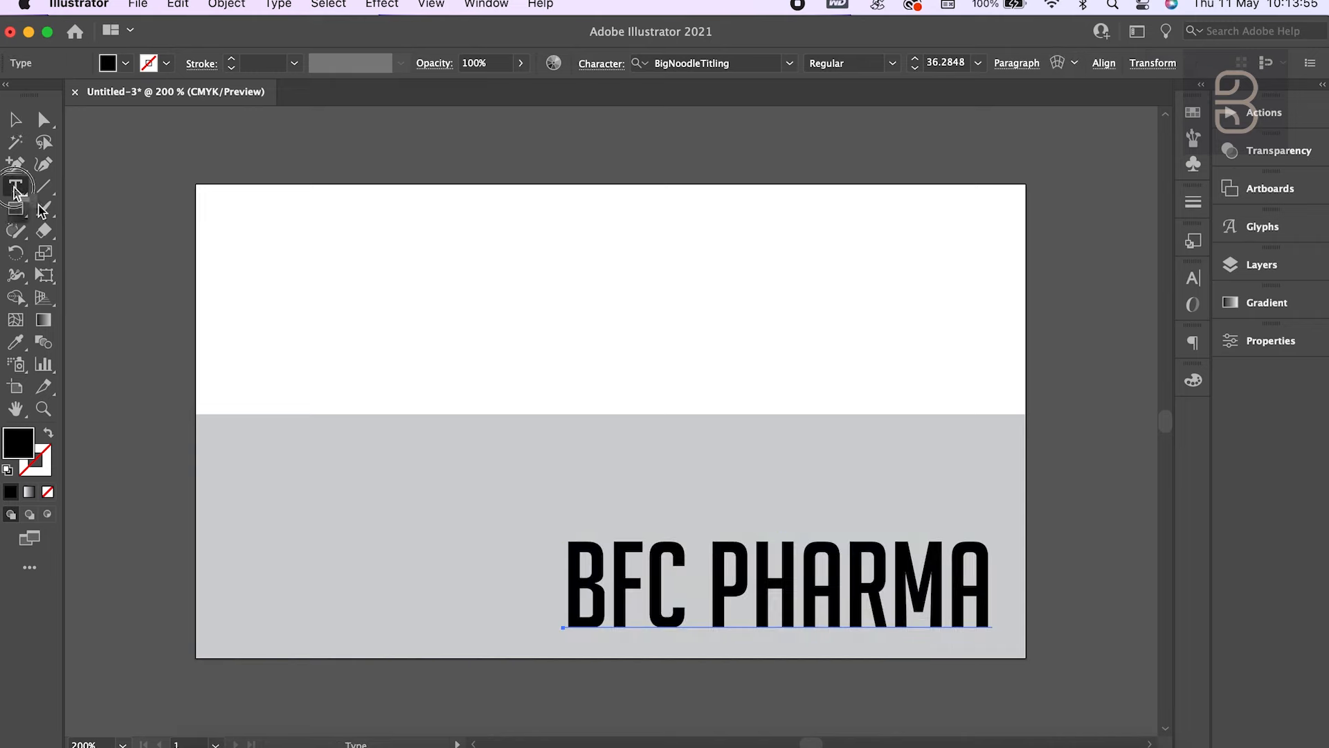
{"action": "left_click", "coordinate": [289, 290]}
{"action": "key", "text": "super+v"}
{"action": "key", "text": "Escape"}
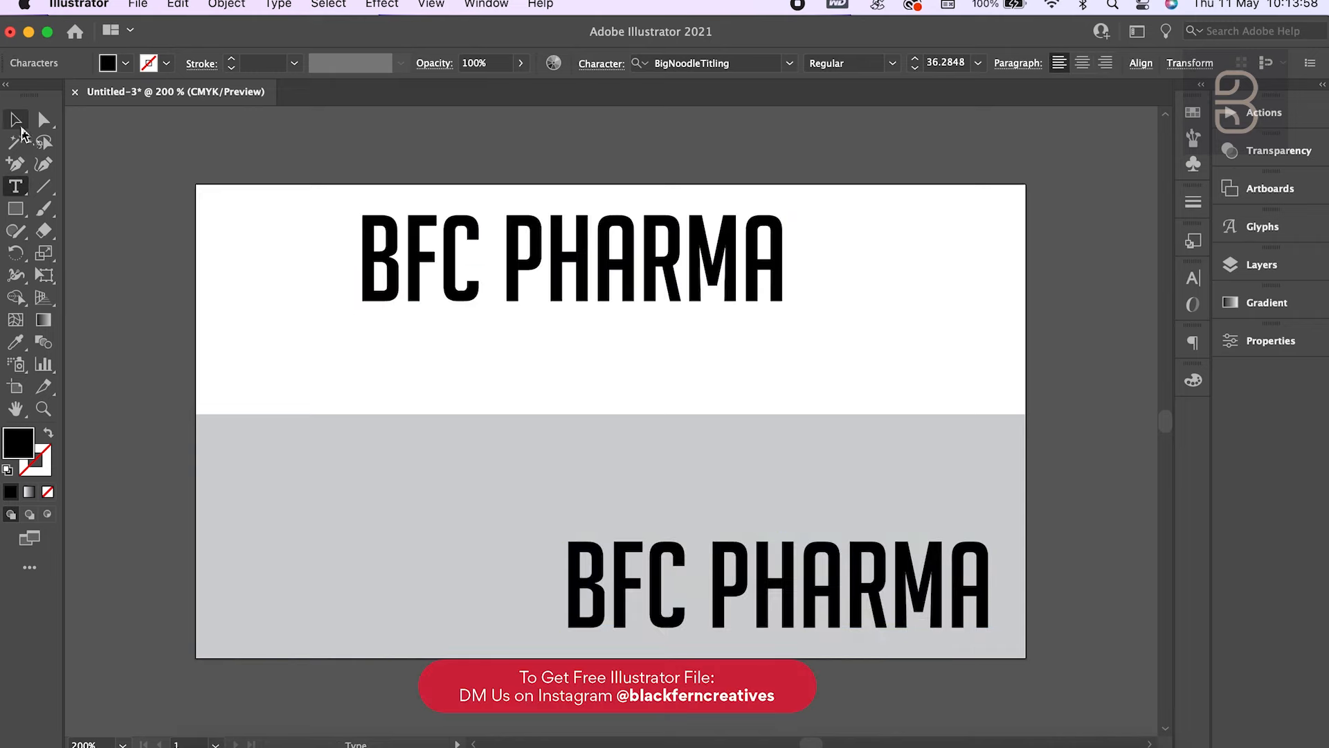
{"action": "left_click_drag", "start_coordinate": [497, 281], "coordinate": [267, 561]}
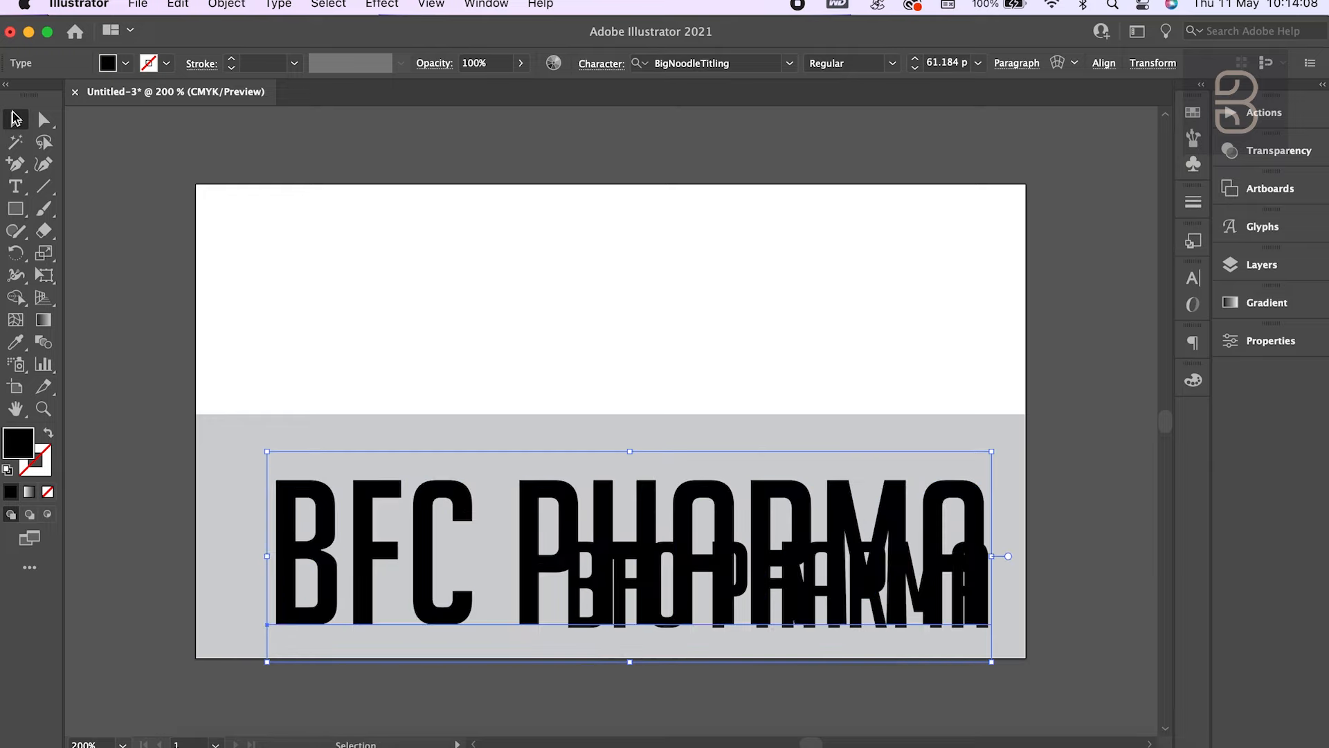
{"action": "left_click", "coordinate": [469, 169]}
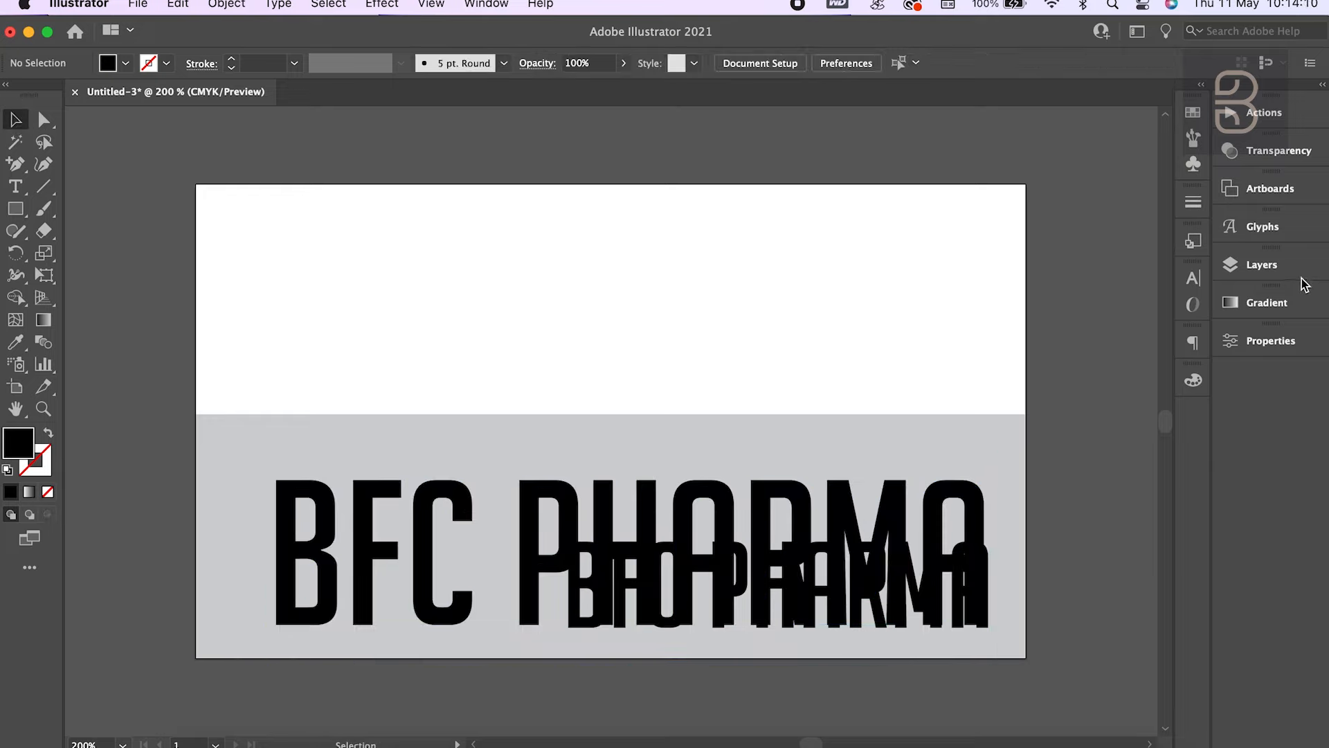
- Move the larger BFC PHARMA text below the smaller one in the layer order of Layer 1
{"action": "left_click", "coordinate": [1293, 267]}
{"action": "left_click", "coordinate": [919, 213]}
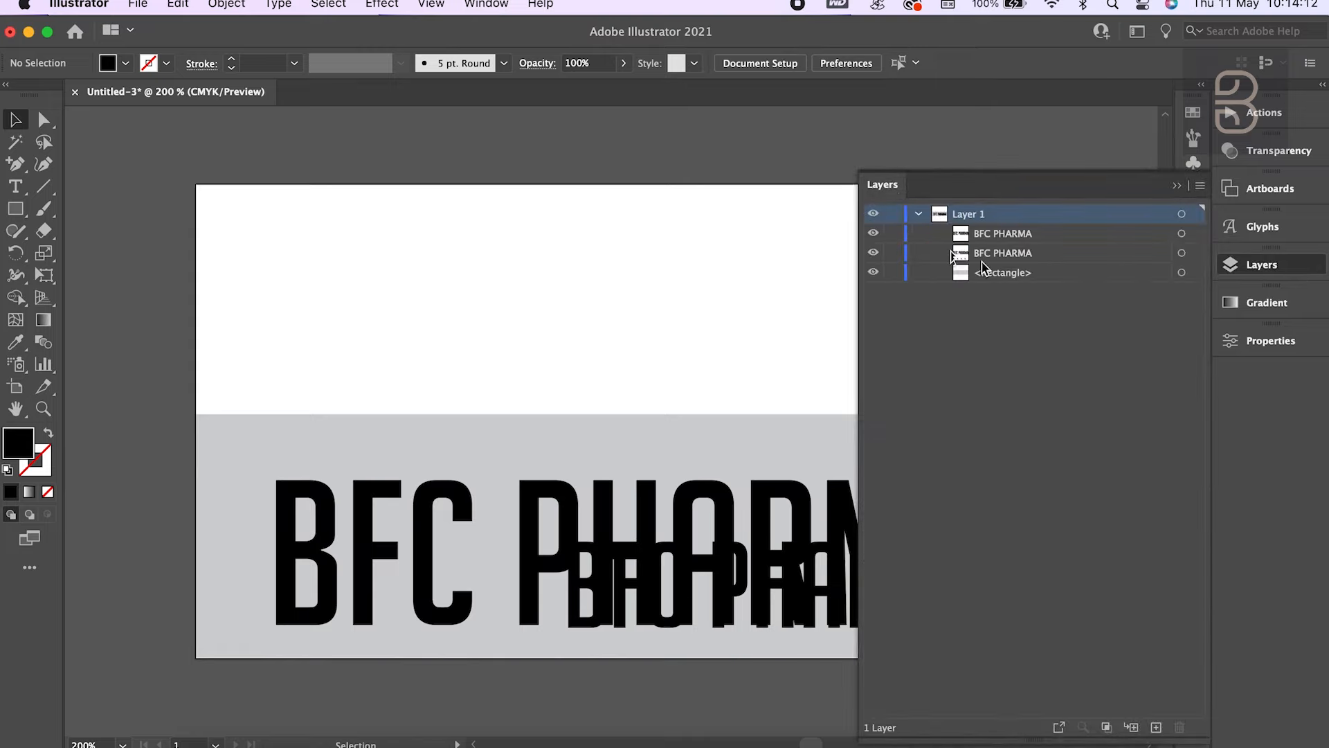
{"action": "left_click_drag", "start_coordinate": [1009, 236], "coordinate": [1004, 259]}
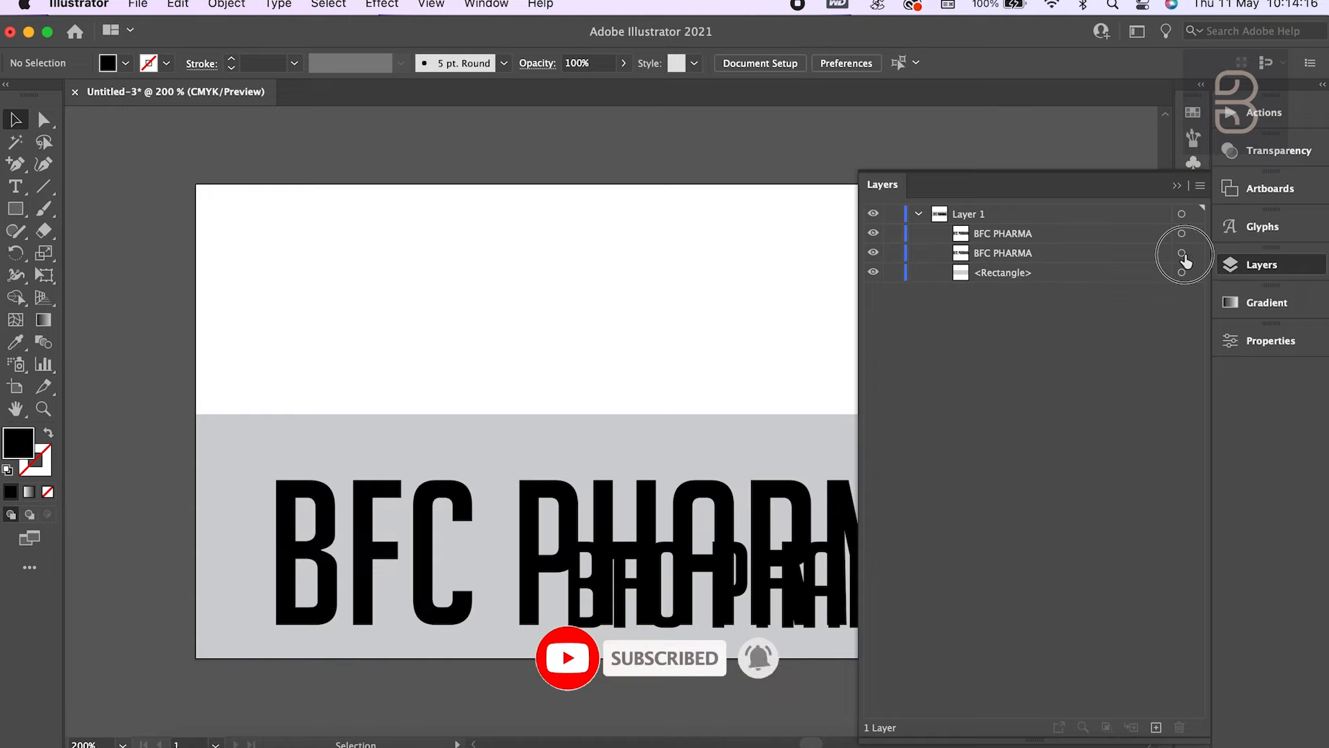
- Set the opacity of the larger BFC PHARMA text to 9%
{"action": "left_click", "coordinate": [1182, 253]}
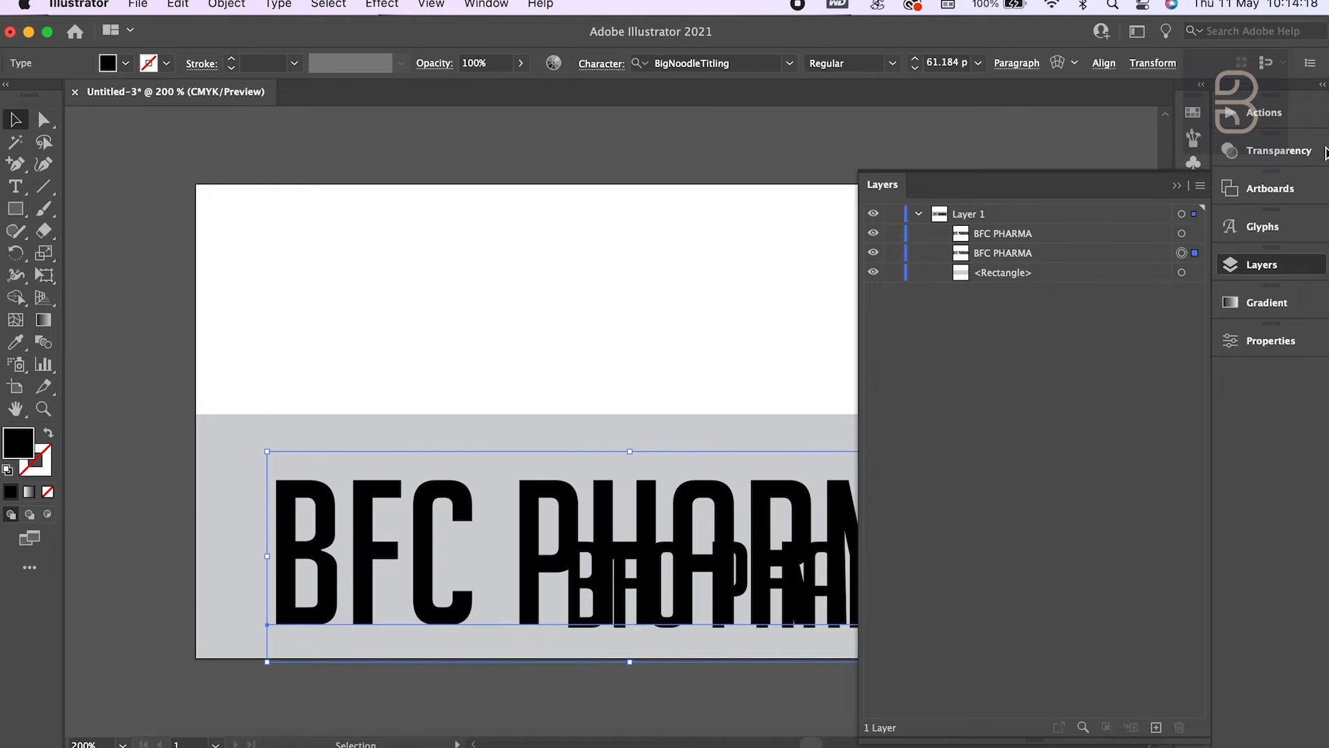
{"action": "left_click", "coordinate": [1274, 150]}
{"action": "left_click", "coordinate": [1192, 172]}
{"action": "left_click_drag", "start_coordinate": [1191, 193], "coordinate": [1130, 199]}
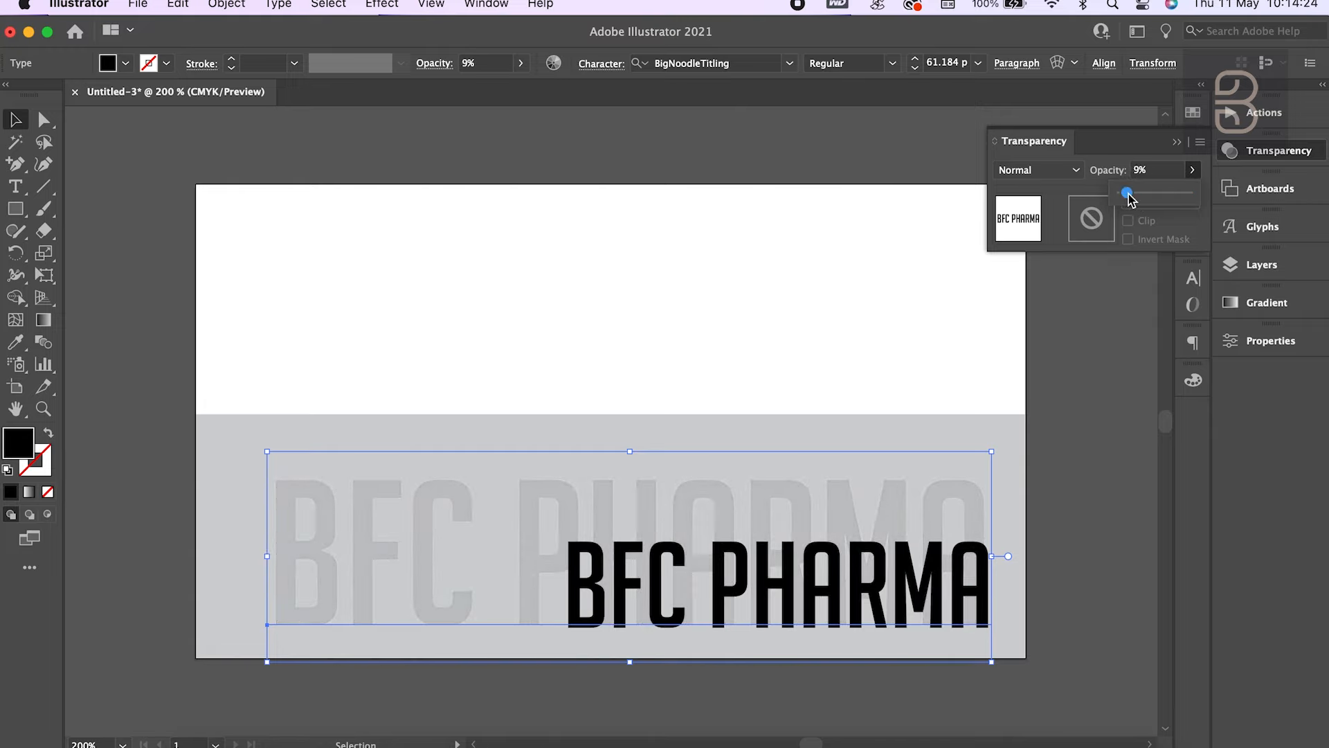
{"action": "left_click", "coordinate": [1051, 570]}
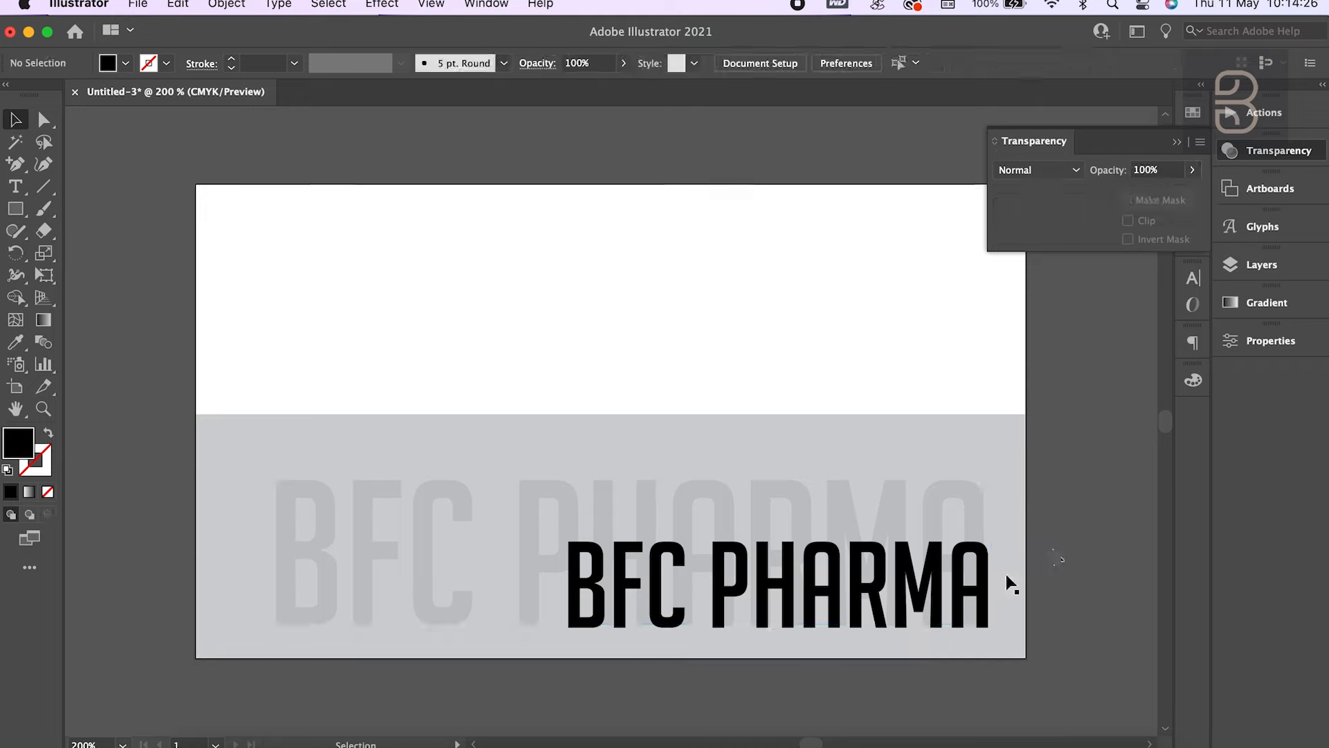
- Nudge the black BFC PHARMA text slightly up and left, and enlarge the faded copy to about 62 pt
{"action": "mouse_move", "coordinate": [939, 596]}
{"action": "left_mouse_down"}
{"action": "mouse_move", "coordinate": [941, 567]}
{"action": "mouse_move", "coordinate": [929, 590]}
{"action": "left_mouse_up"}
{"action": "left_click", "coordinate": [406, 552]}
{"action": "left_click_drag", "start_coordinate": [267, 556], "coordinate": [253, 556]}
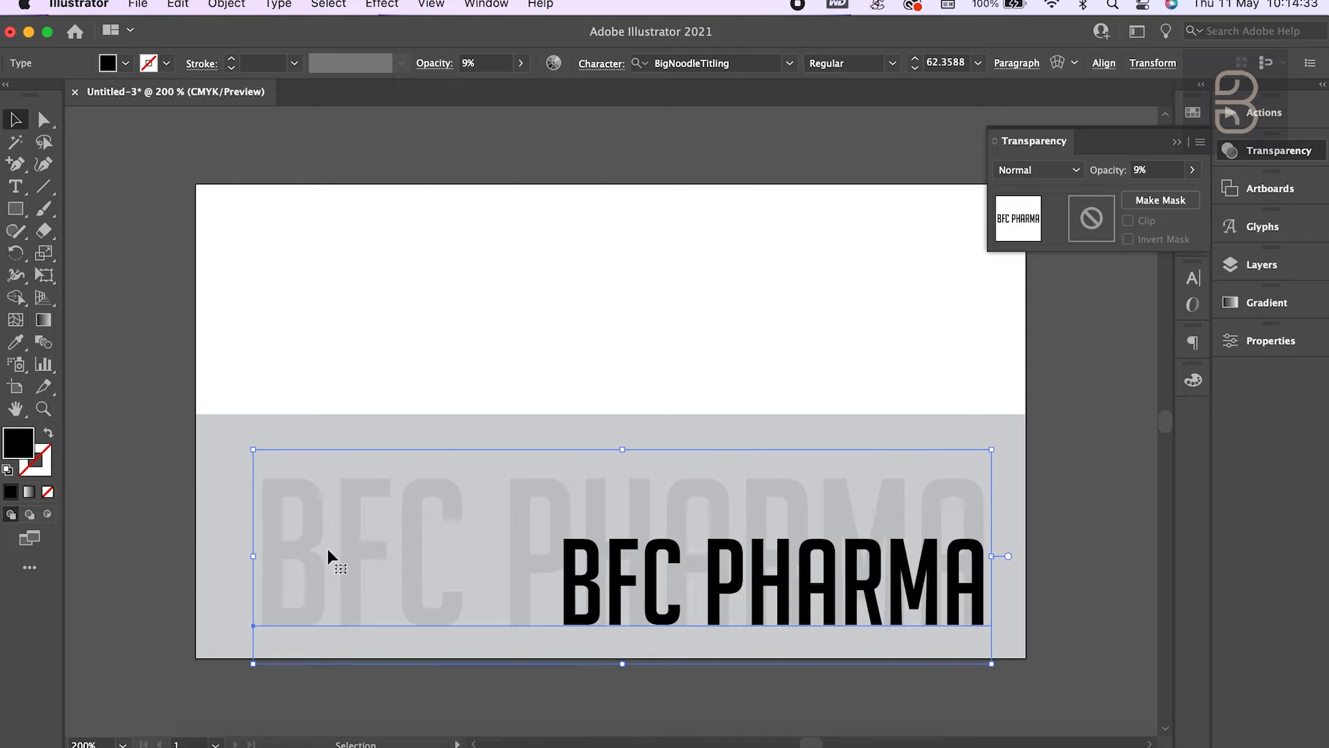
{"action": "left_click", "coordinate": [1094, 651]}
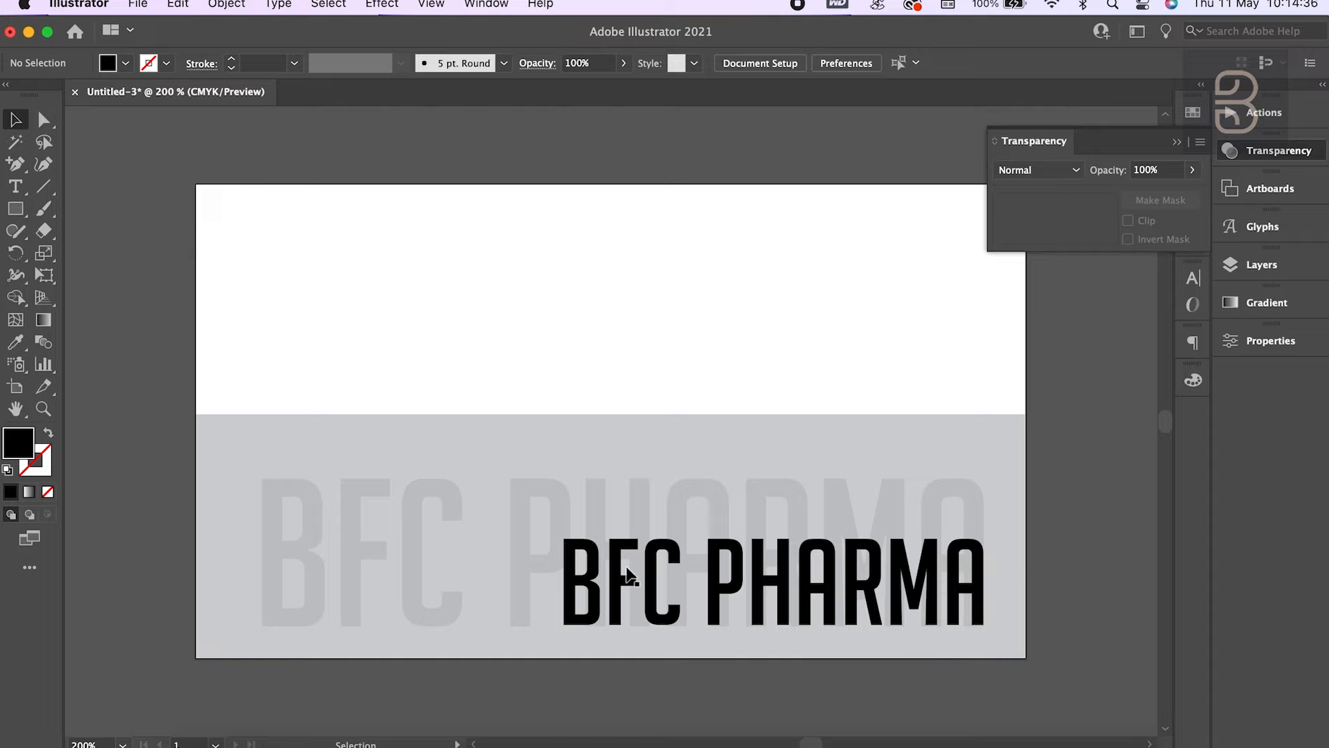
- Draw a thin full-width rectangle just above the gray area and fill it with the C=0 M=0 Y=0 K=60 swatch
{"action": "left_click", "coordinate": [15, 208]}
{"action": "left_click_drag", "start_coordinate": [196, 399], "coordinate": [1027, 403]}
{"action": "left_click", "coordinate": [126, 63]}
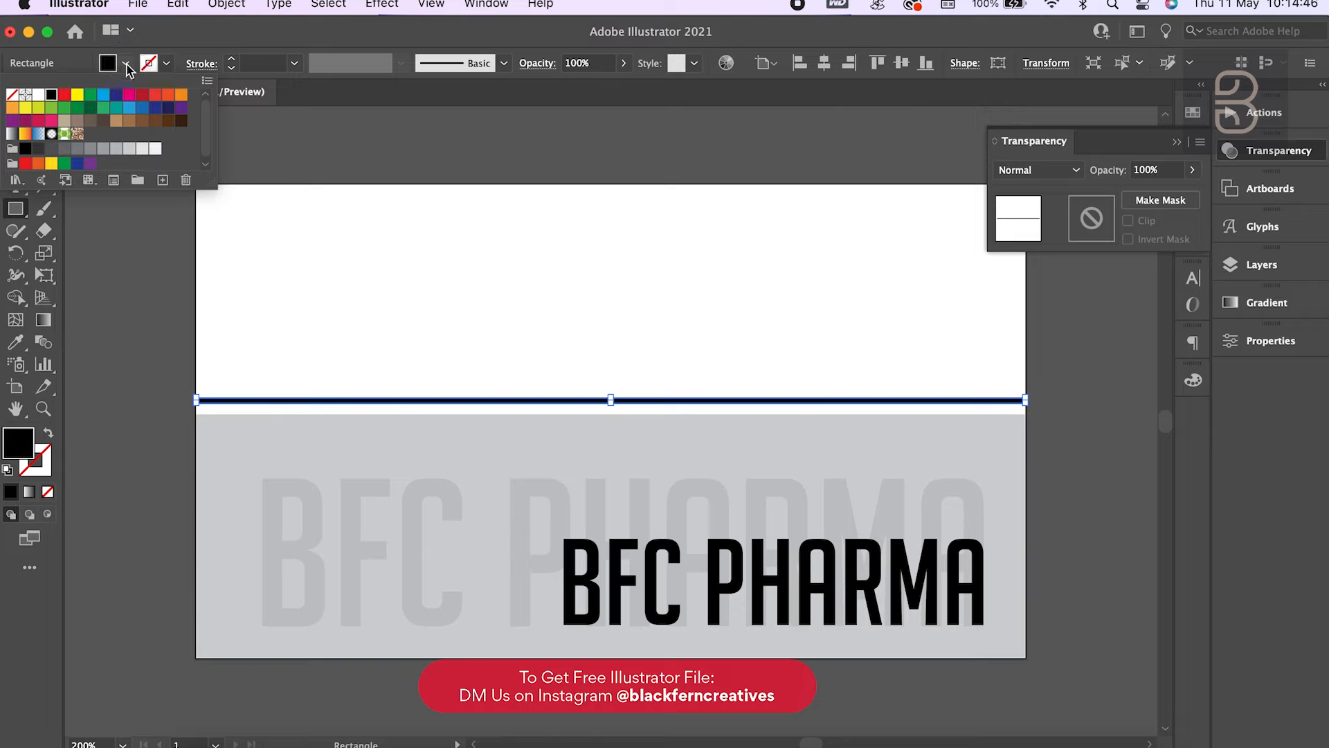
{"action": "left_click", "coordinate": [81, 153]}
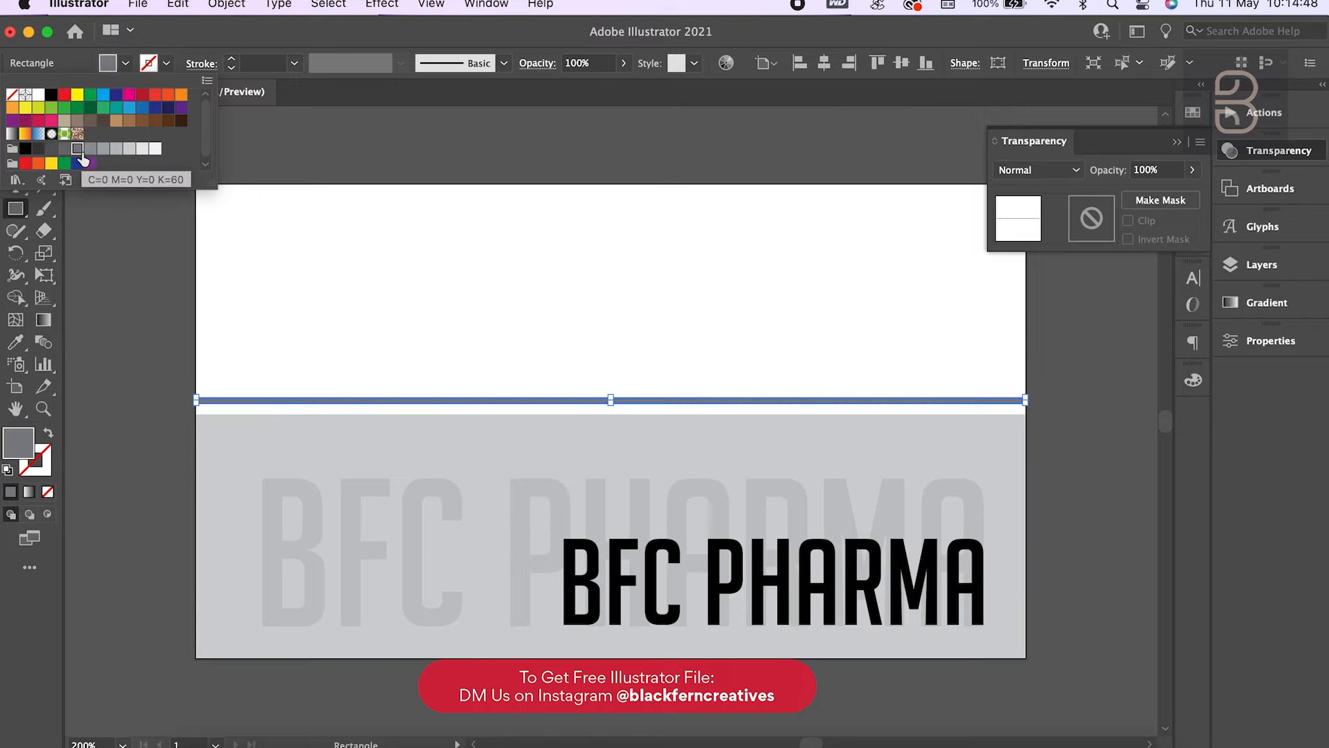
{"action": "left_click", "coordinate": [15, 120]}
{"action": "left_click", "coordinate": [598, 265]}
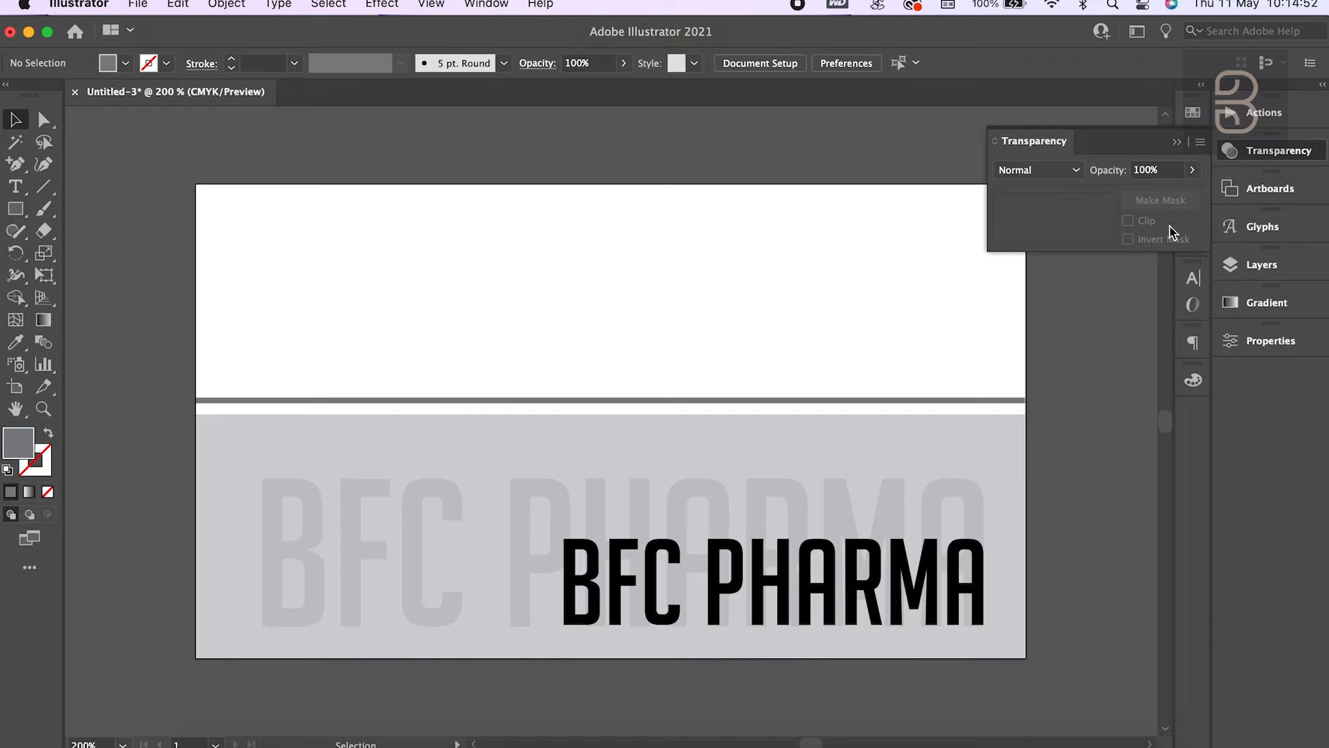
- Close the transparency settings and nudge the thin dark gray strip down closer to the light gray rectangle
{"action": "left_click", "coordinate": [1177, 143]}
{"action": "left_click", "coordinate": [1015, 401]}
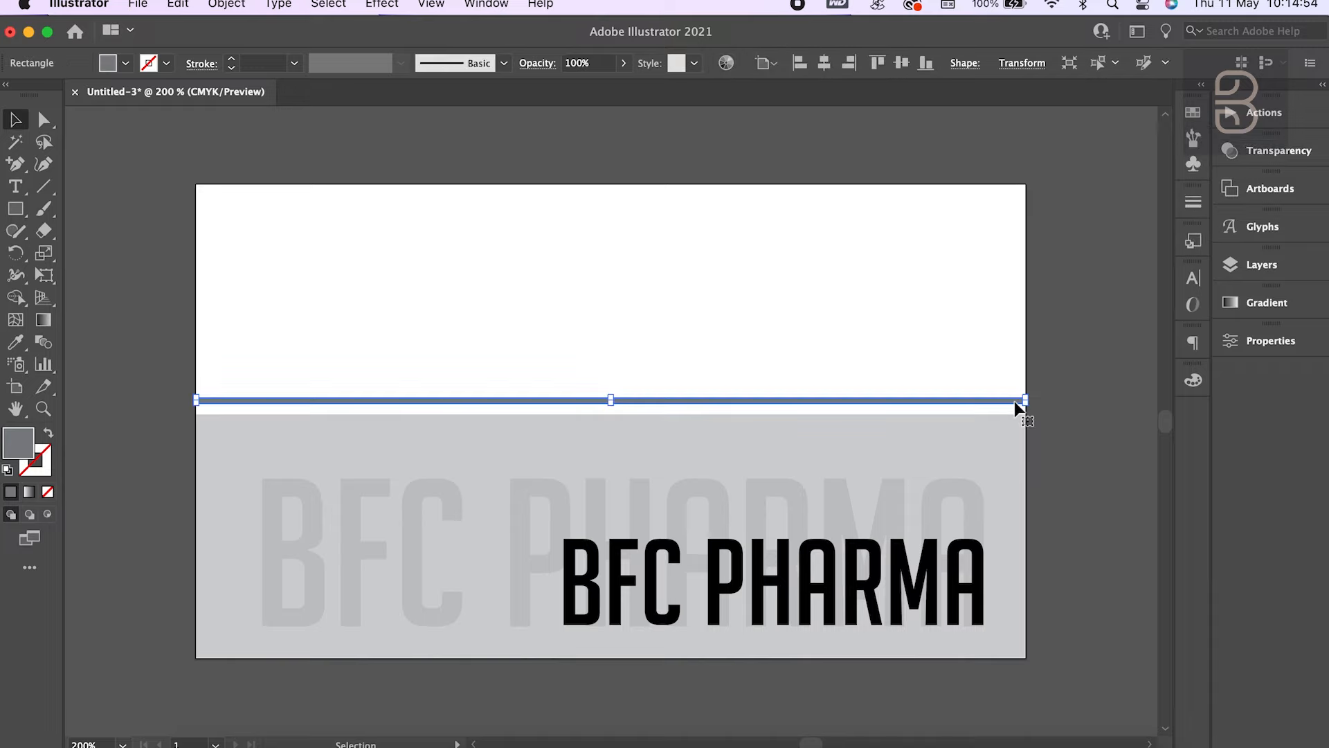
{"action": "key", "text": "Down"}
{"action": "key", "text": "Down"}
{"action": "key", "text": "Down"}
{"action": "key", "text": "Down"}
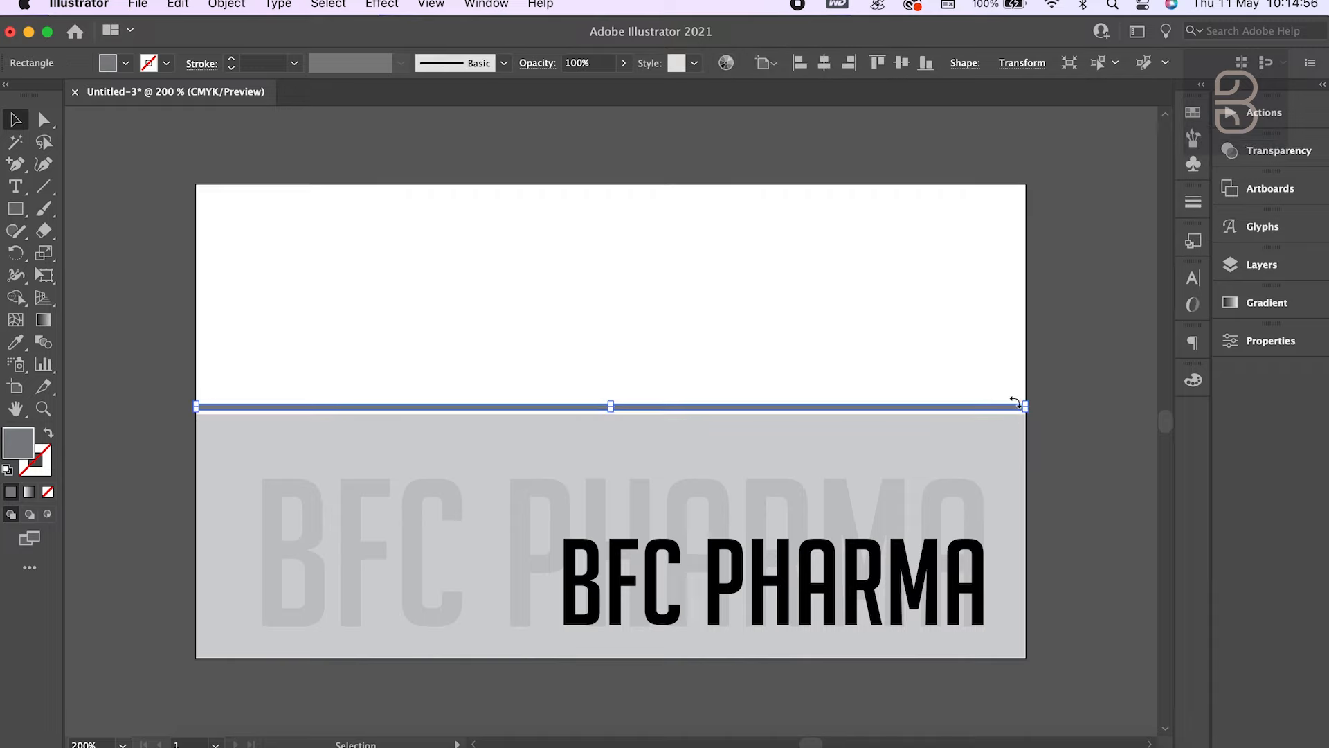
- Reduce the dark gray strip to about half its thickness by raising its lower edge, and deselect it
{"action": "key", "text": "super+equal"}
{"action": "key", "text": "super+equal"}
{"action": "key", "text": "super+equal"}
{"action": "key", "text": "super+equal"}
{"action": "key", "text": "super+equal"}
{"action": "key", "text": "super+equal"}
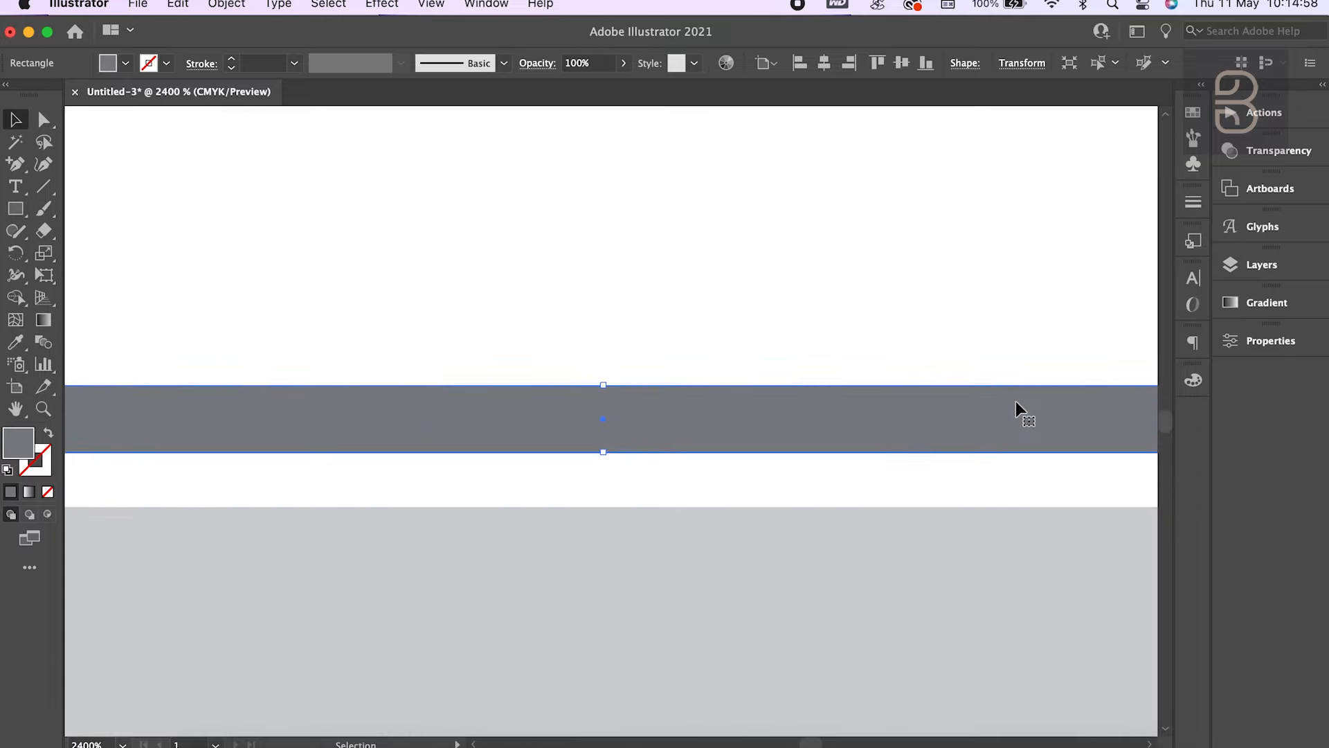
{"action": "left_click_drag", "start_coordinate": [603, 453], "coordinate": [605, 418]}
{"action": "key", "text": "super+minus"}
{"action": "key", "text": "super+minus"}
{"action": "key", "text": "super+minus"}
{"action": "key", "text": "super+minus"}
{"action": "key", "text": "super+minus"}
{"action": "key", "text": "super+minus"}
{"action": "key", "text": "super+minus"}
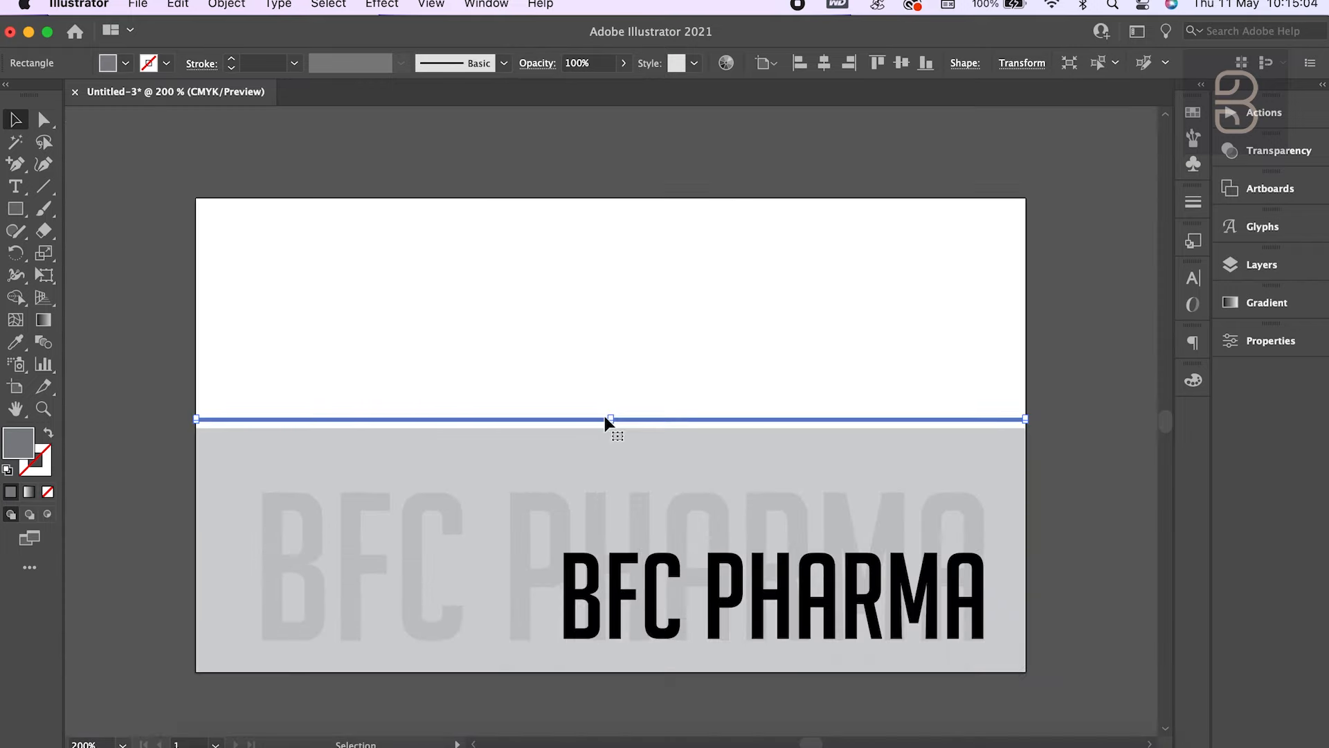
{"action": "left_click", "coordinate": [1100, 563]}
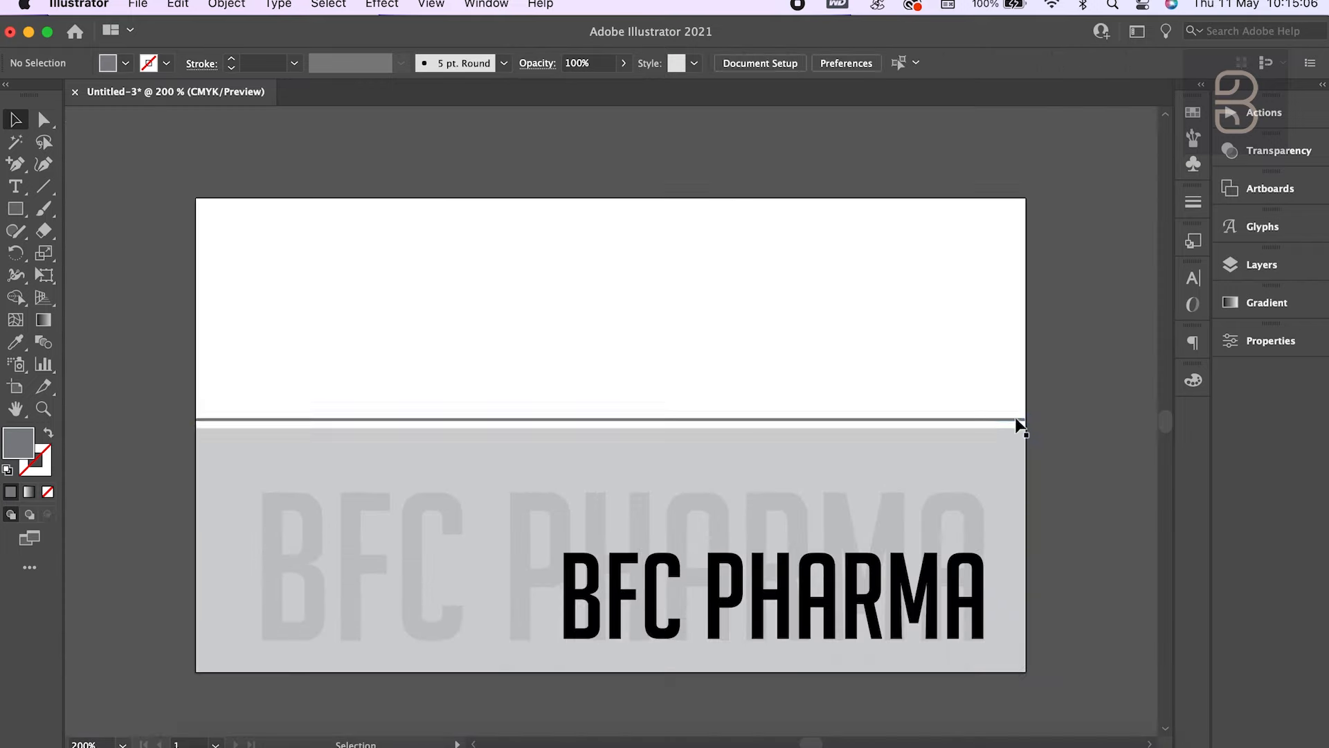
- Try the thin dark gray strip against the light gray area's upper edge and move it back up, leaving a narrow white gap
{"action": "left_click", "coordinate": [1015, 417]}
{"action": "left_click_drag", "start_coordinate": [1015, 417], "coordinate": [1015, 423]}
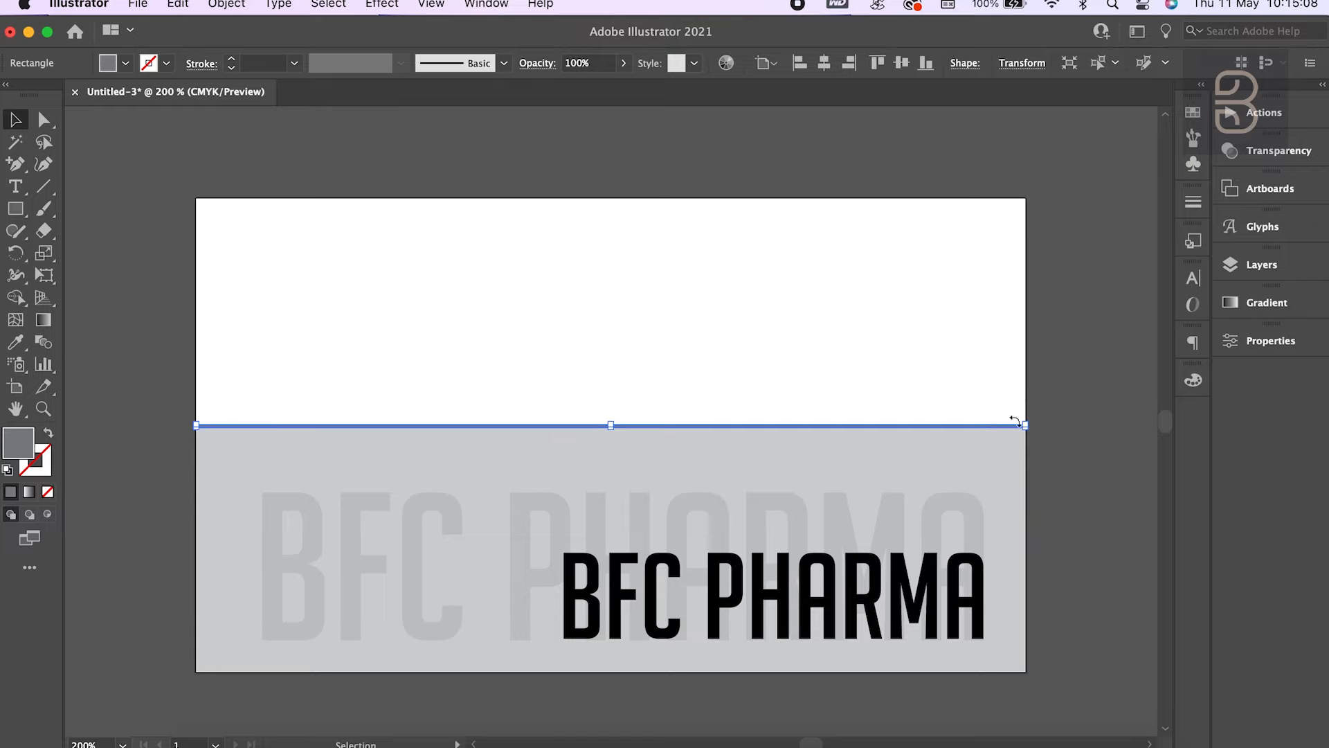
{"action": "left_click", "coordinate": [1104, 548]}
{"action": "mouse_move", "coordinate": [961, 607]}
{"action": "left_mouse_down"}
{"action": "mouse_move", "coordinate": [947, 608]}
{"action": "mouse_move", "coordinate": [967, 590]}
{"action": "mouse_move", "coordinate": [963, 566]}
{"action": "mouse_move", "coordinate": [960, 607]}
{"action": "left_mouse_up"}
{"action": "left_click_drag", "start_coordinate": [698, 424], "coordinate": [697, 418]}
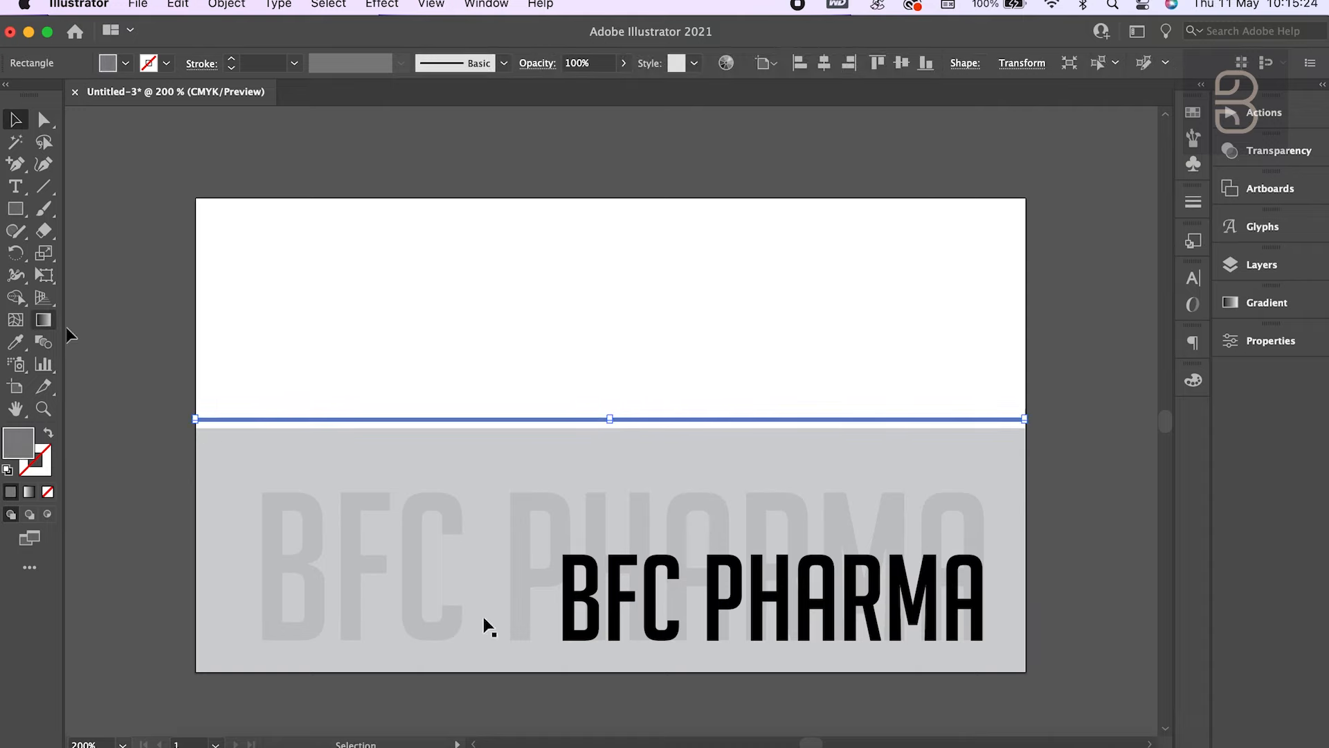
- Recolor the black BFC PHARMA text with the darkest gray swatch after black, and deselect it
{"action": "left_click", "coordinate": [585, 608]}
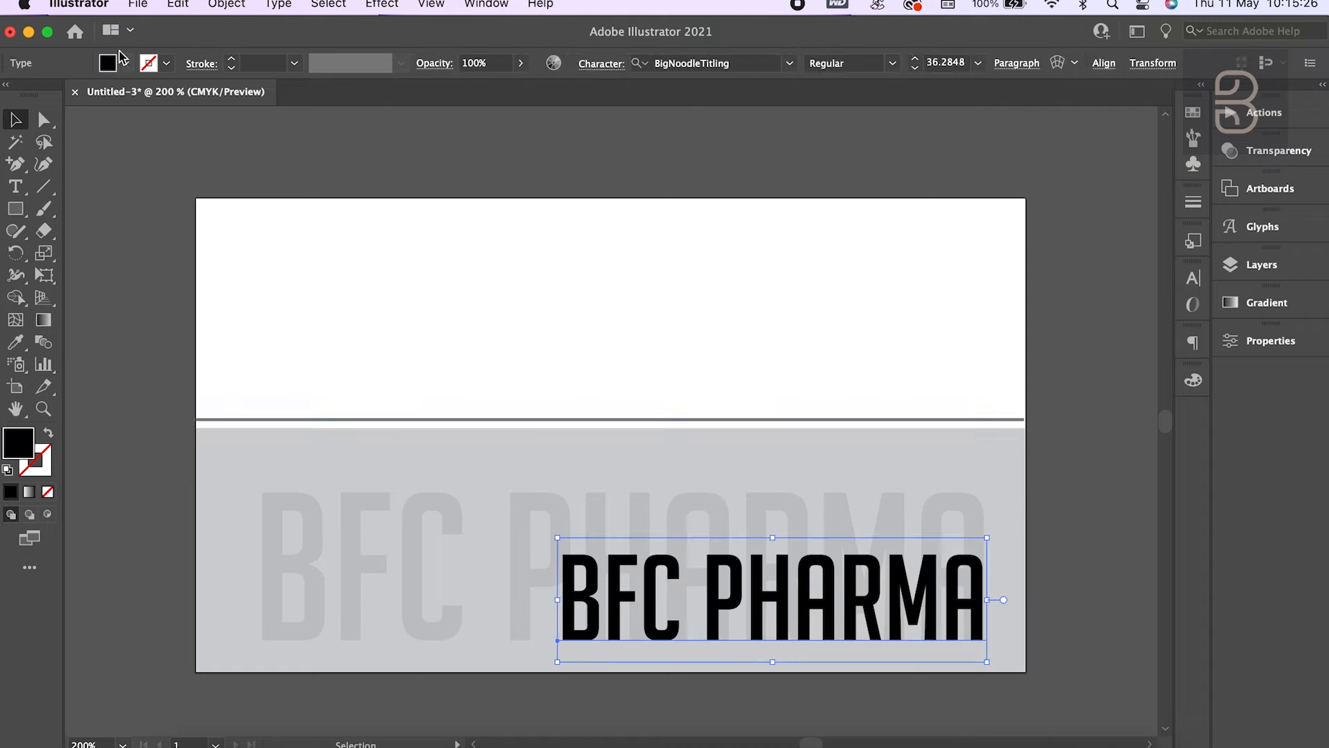
{"action": "left_click", "coordinate": [124, 65]}
{"action": "left_click", "coordinate": [38, 149]}
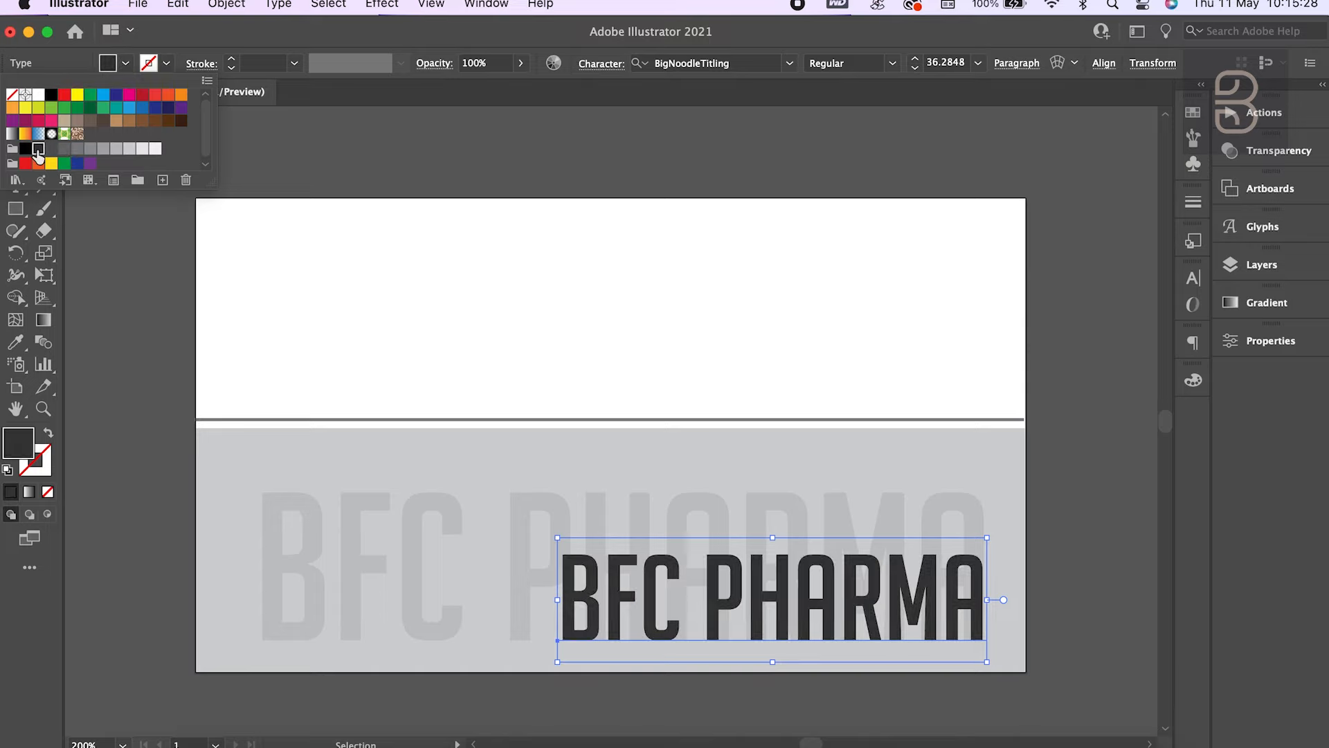
{"action": "left_click", "coordinate": [50, 150]}
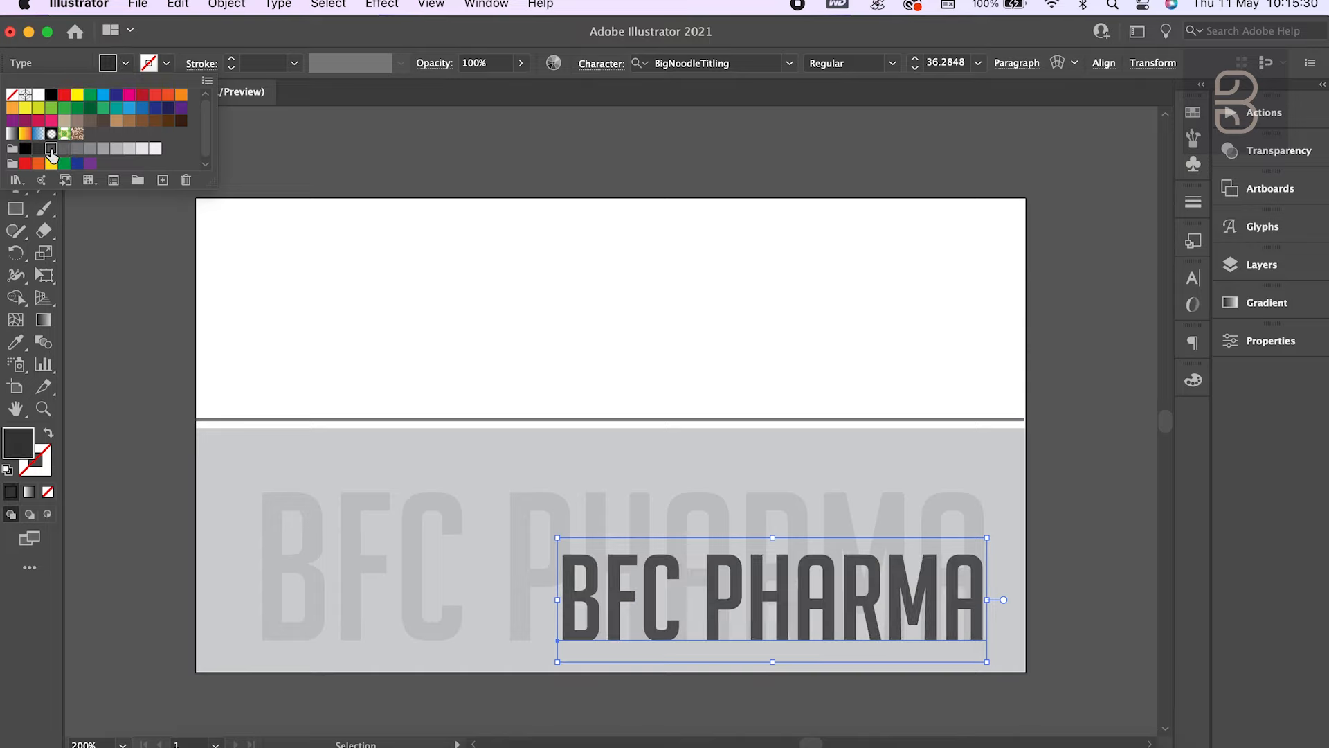
{"action": "left_click", "coordinate": [38, 149]}
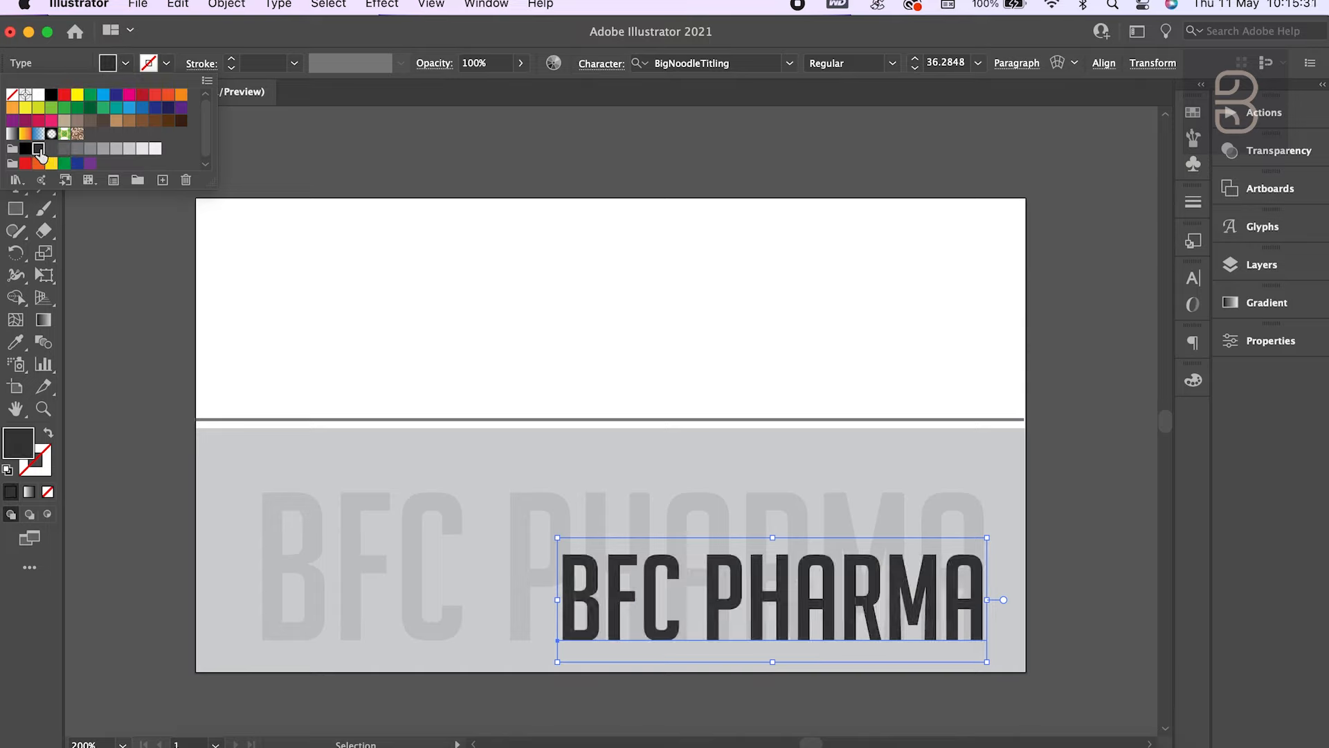
{"action": "left_click", "coordinate": [118, 391]}
{"action": "left_click", "coordinate": [163, 372]}
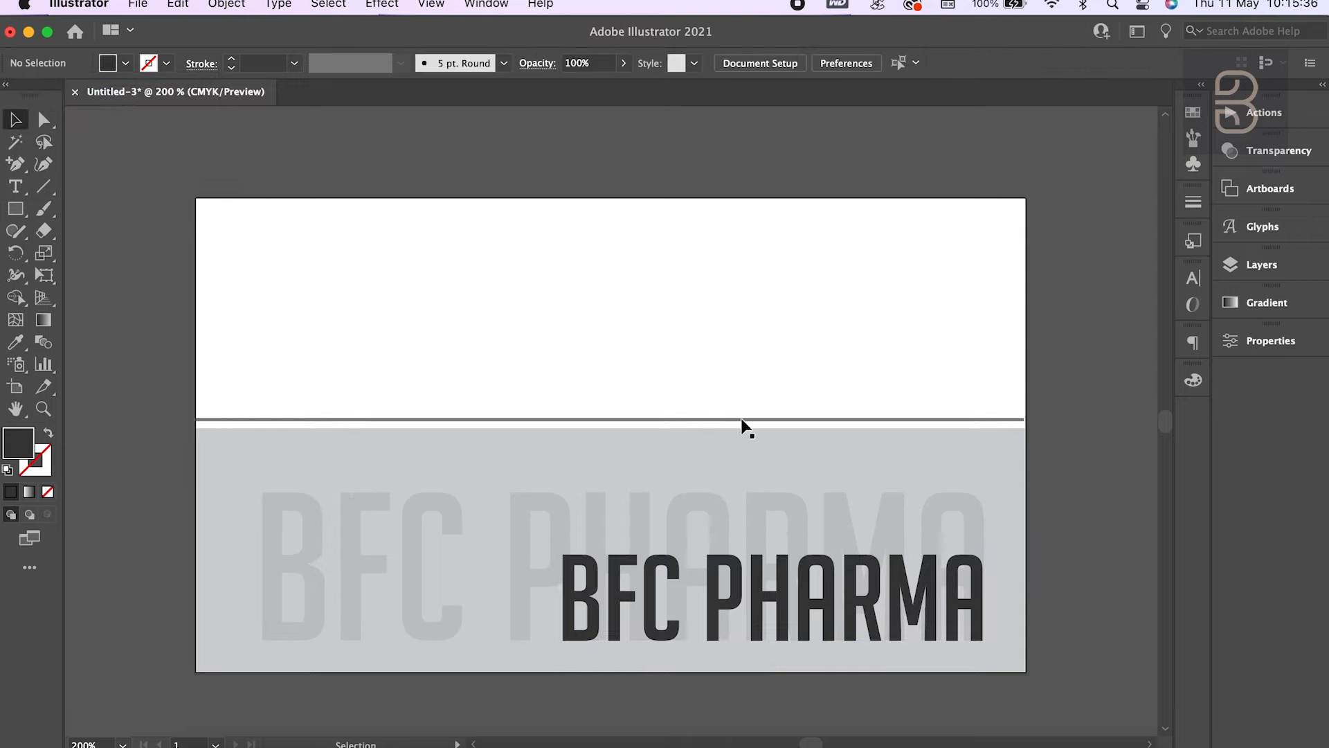
- Add a second artboard beside the first and close the artboard list
{"action": "left_click", "coordinate": [1306, 191]}
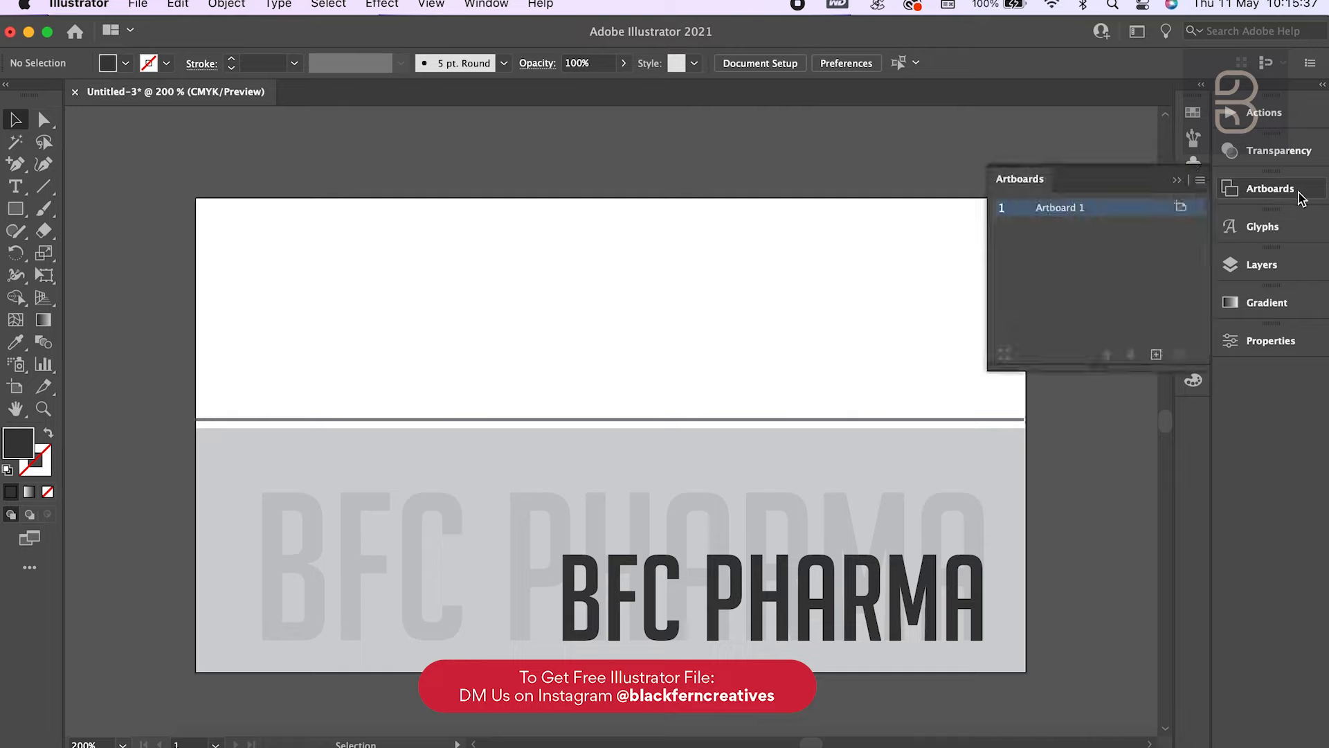
{"action": "left_click", "coordinate": [1161, 355]}
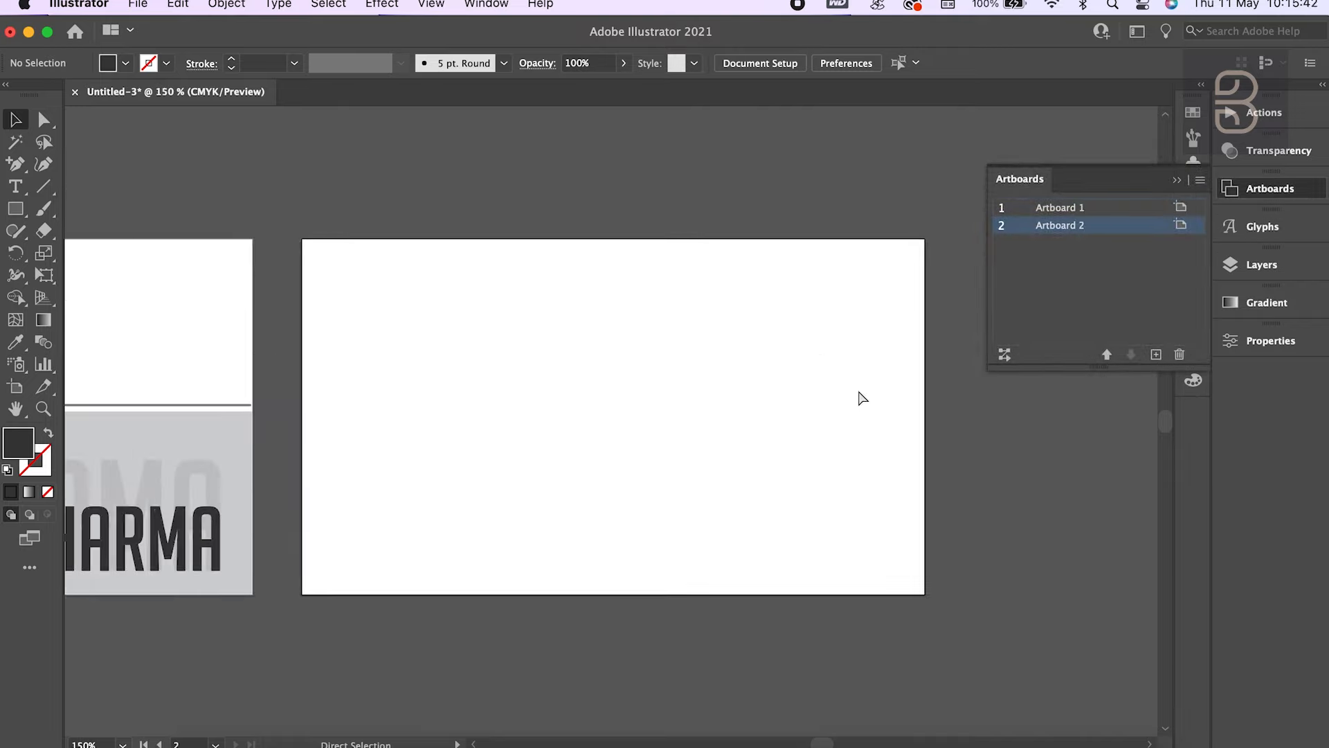
{"action": "scroll", "coordinate": [760, 428], "scroll_direction": "left", "scroll_amount": 5}
{"action": "scroll", "coordinate": [760, 427], "scroll_direction": "right", "scroll_amount": 5}
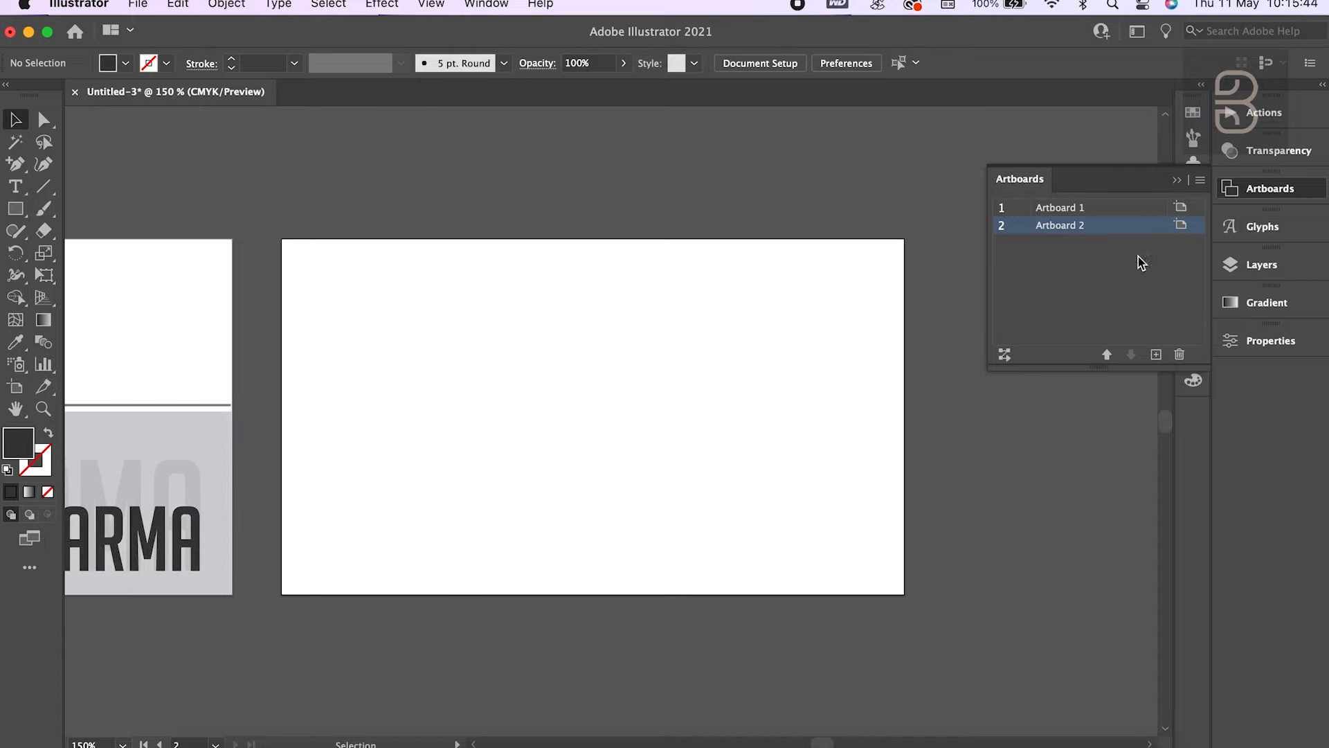
{"action": "left_click", "coordinate": [1180, 182]}
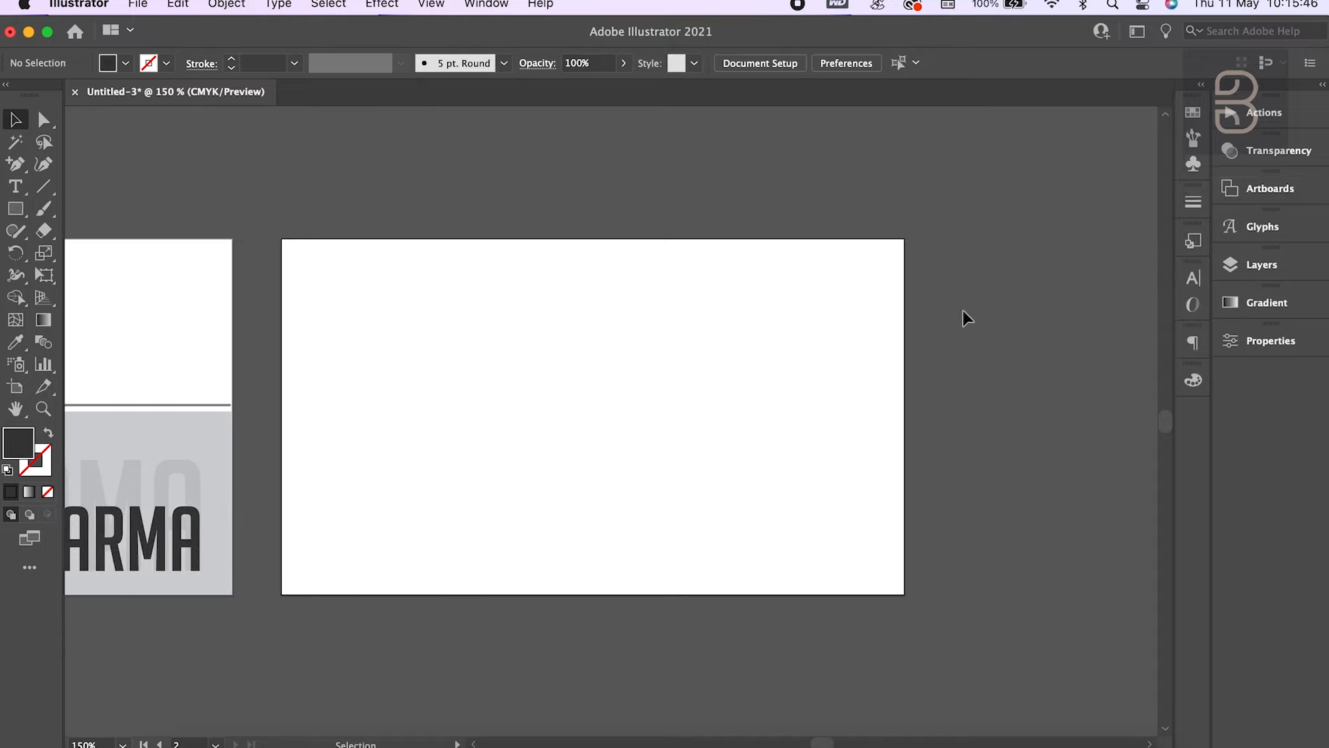
- Draw a full-width rectangle across the lower part of the second artboard, leaving a white margin beneath it
{"action": "key", "text": "m"}
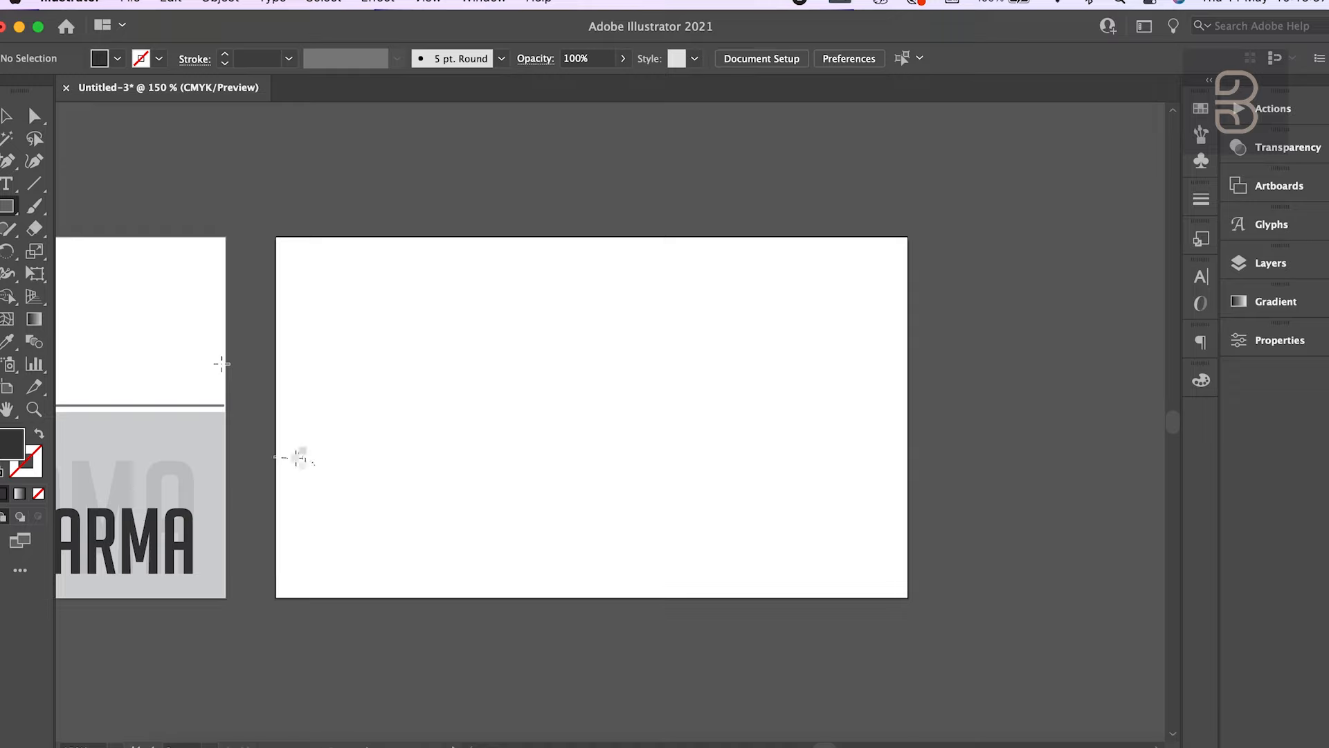
{"action": "mouse_move", "coordinate": [275, 450]}
{"action": "left_mouse_down"}
{"action": "mouse_move", "coordinate": [638, 558]}
{"action": "mouse_move", "coordinate": [920, 549]}
{"action": "mouse_move", "coordinate": [896, 552]}
{"action": "mouse_move", "coordinate": [908, 550]}
{"action": "left_mouse_up"}
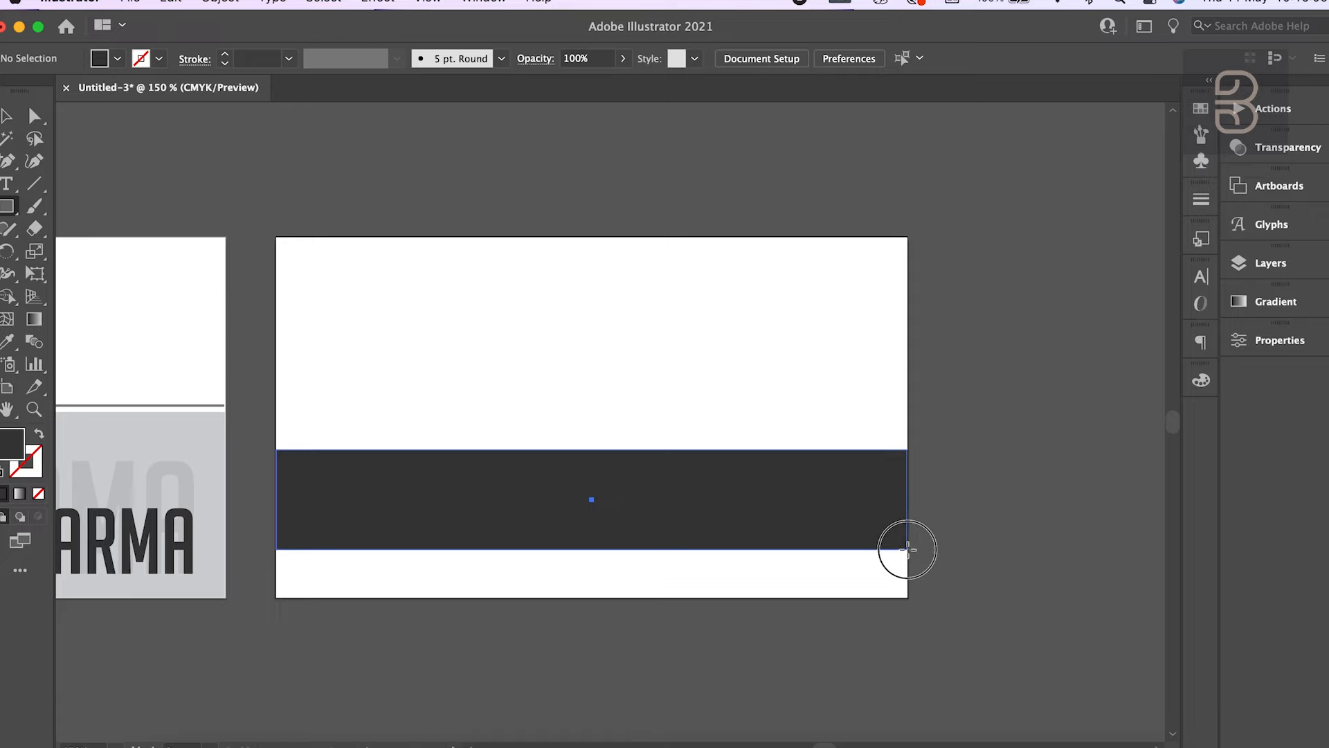
{"action": "left_click_drag", "start_coordinate": [907, 550], "coordinate": [907, 551]}
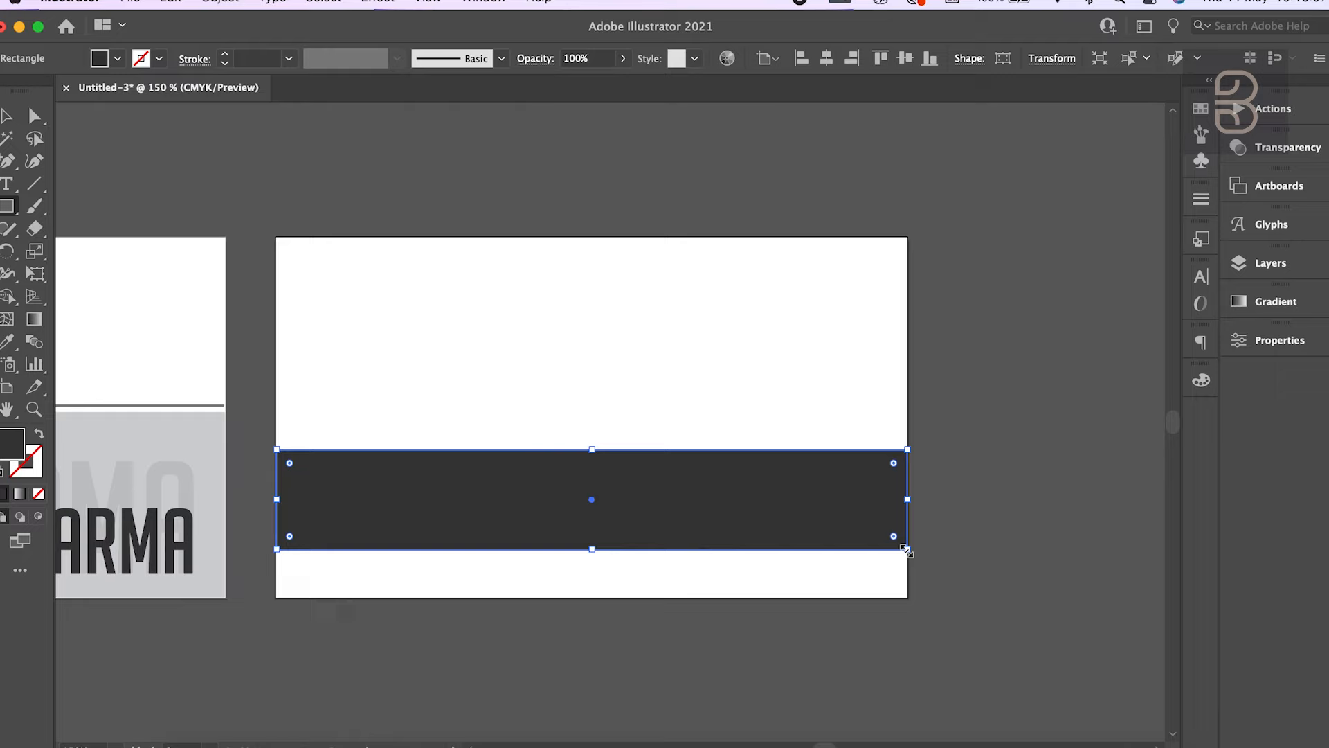
- Fill the new full-width band with a medium-light gray swatch and deselect it
{"action": "left_click", "coordinate": [118, 59]}
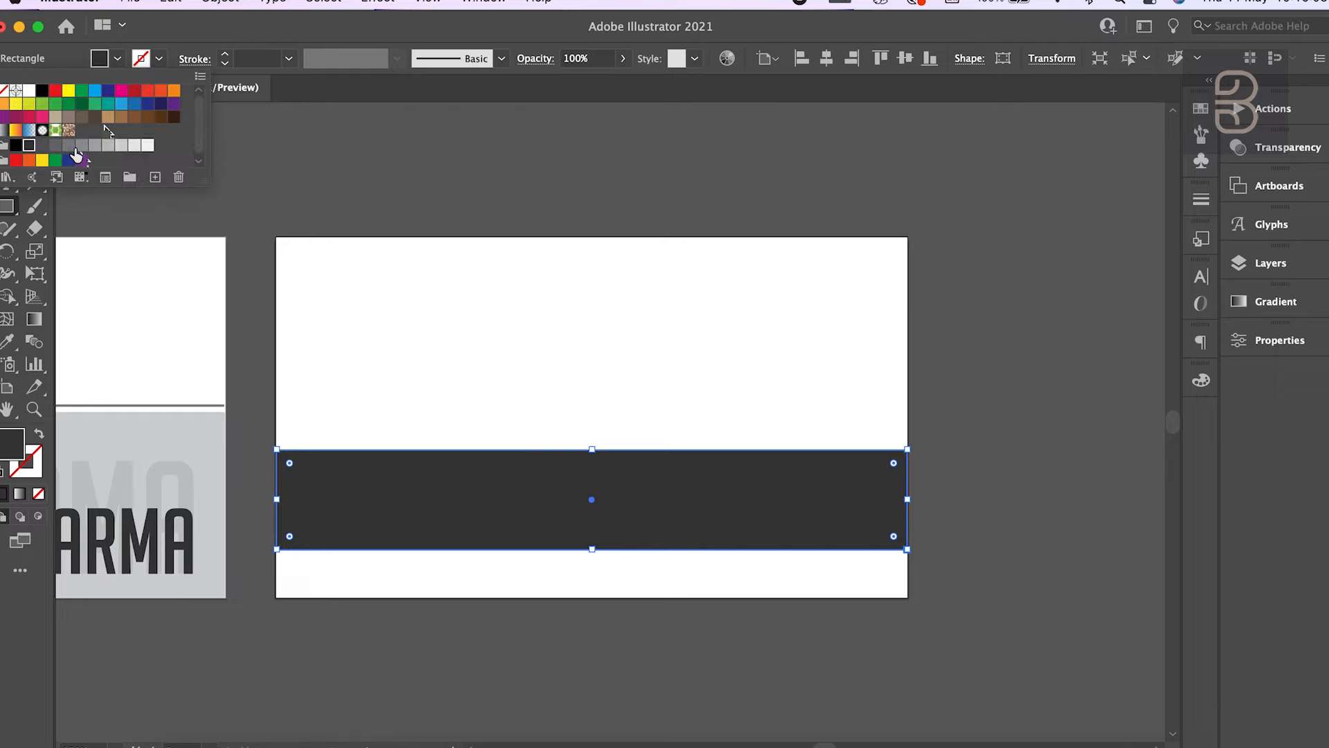
{"action": "left_click", "coordinate": [71, 146]}
{"action": "left_click", "coordinate": [81, 146]}
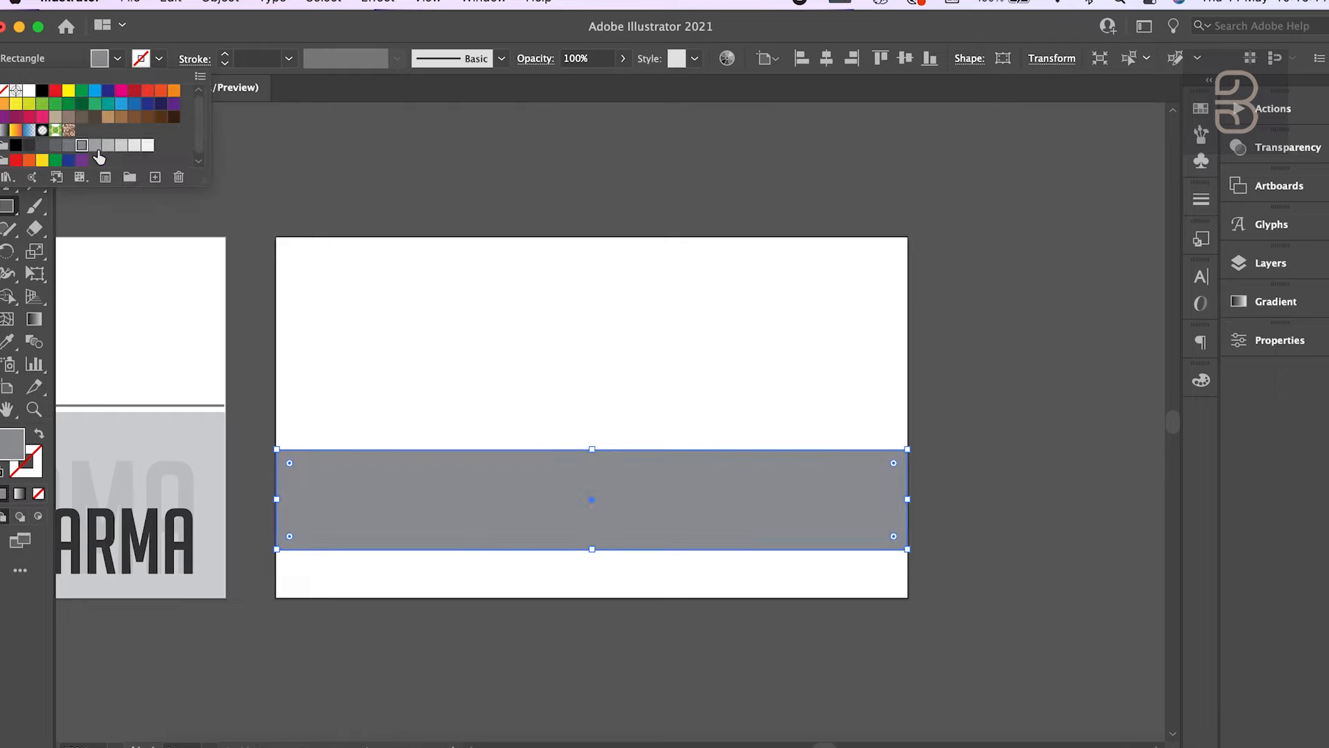
{"action": "left_click", "coordinate": [95, 146]}
{"action": "left_click", "coordinate": [119, 61]}
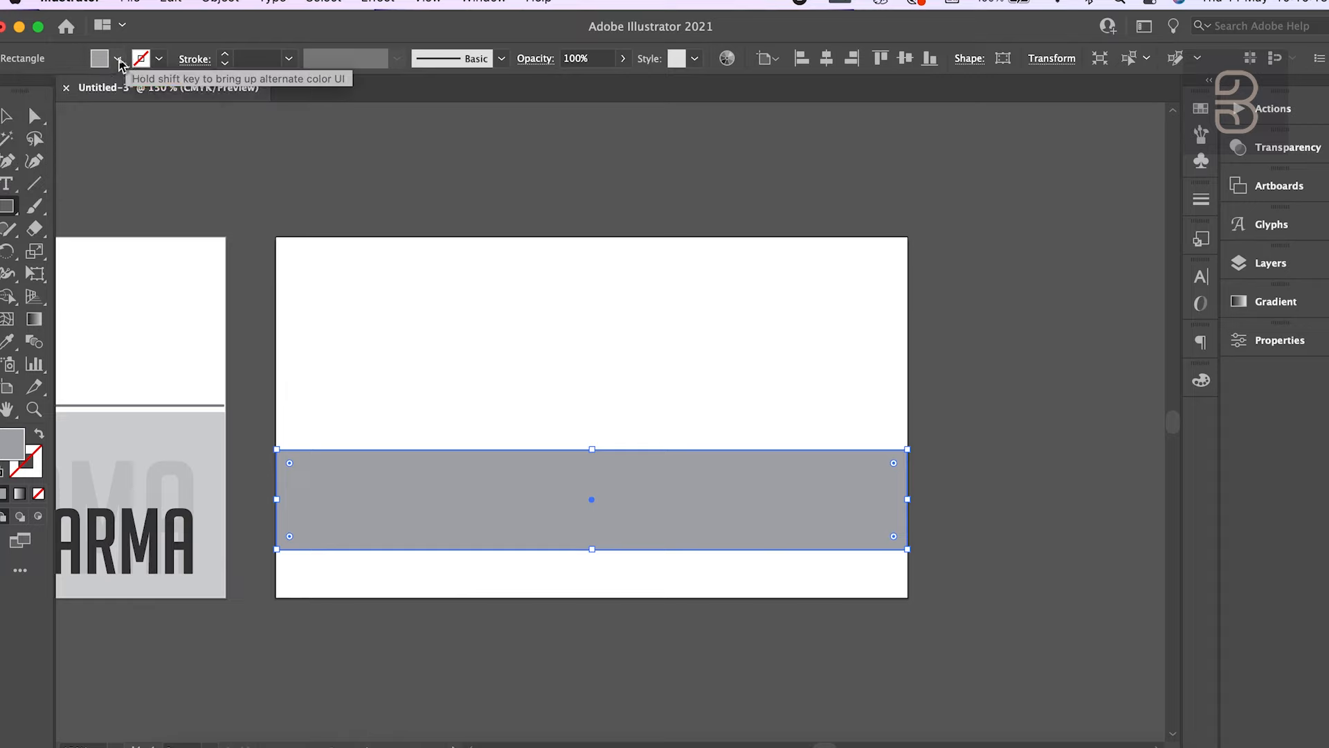
{"action": "left_click", "coordinate": [7, 118]}
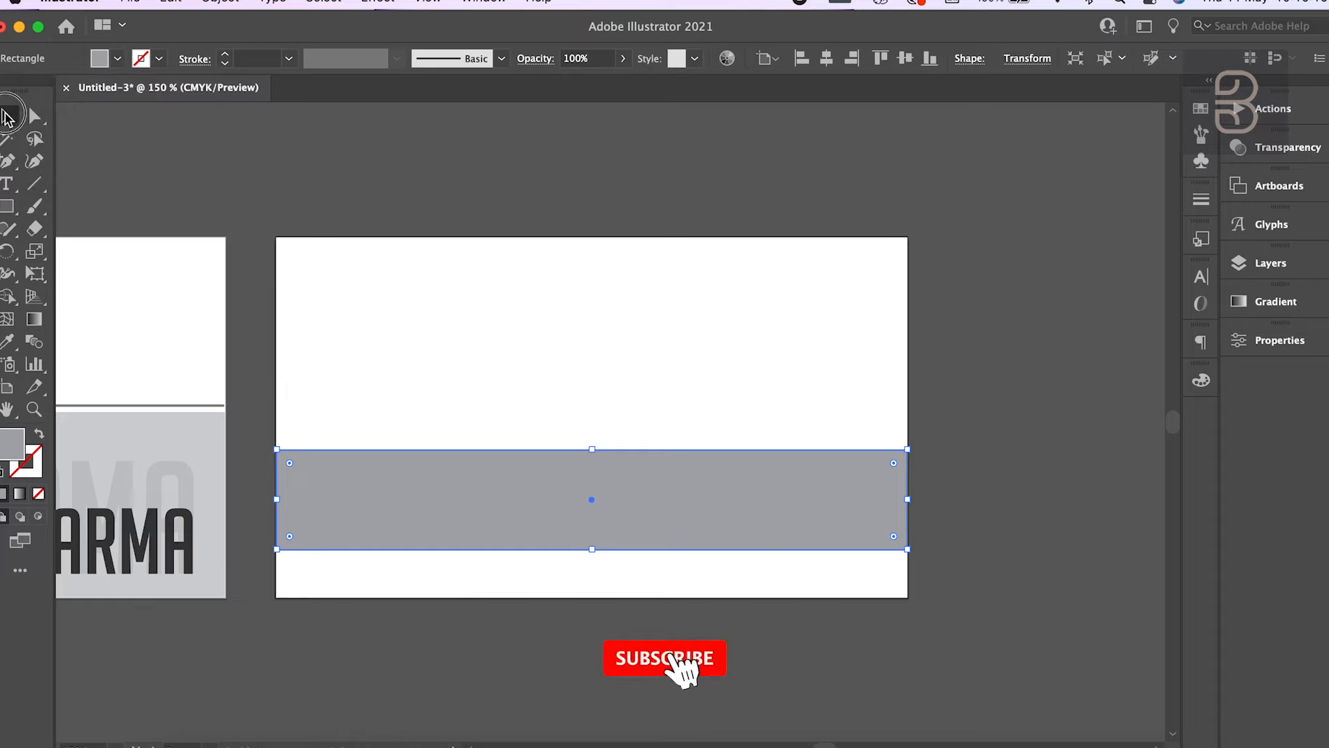
{"action": "left_click", "coordinate": [401, 193]}
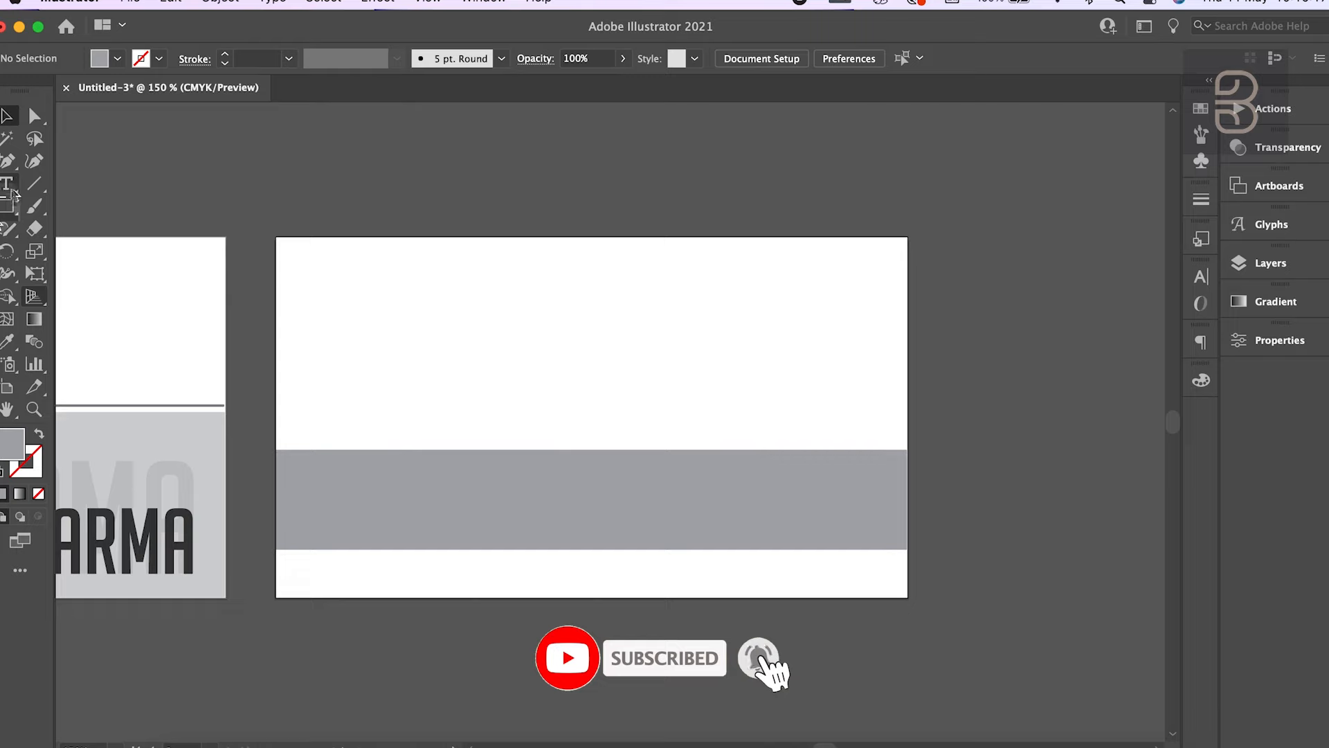
- Add the text "NAME HERE" in the upper right area of the second artboard and select all its characters
{"action": "left_click", "coordinate": [9, 186]}
{"action": "left_click", "coordinate": [682, 313]}
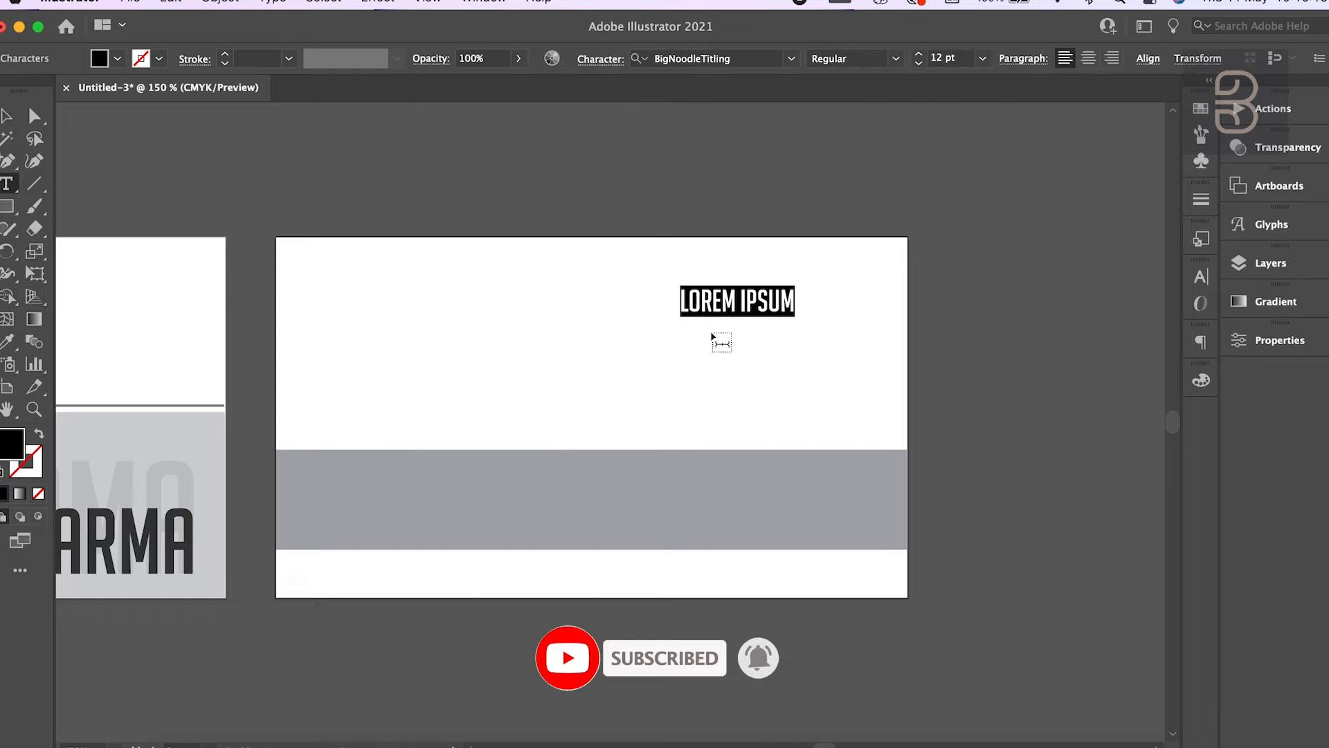
{"action": "type", "text": "NAME"}
{"action": "key", "text": "super+a"}
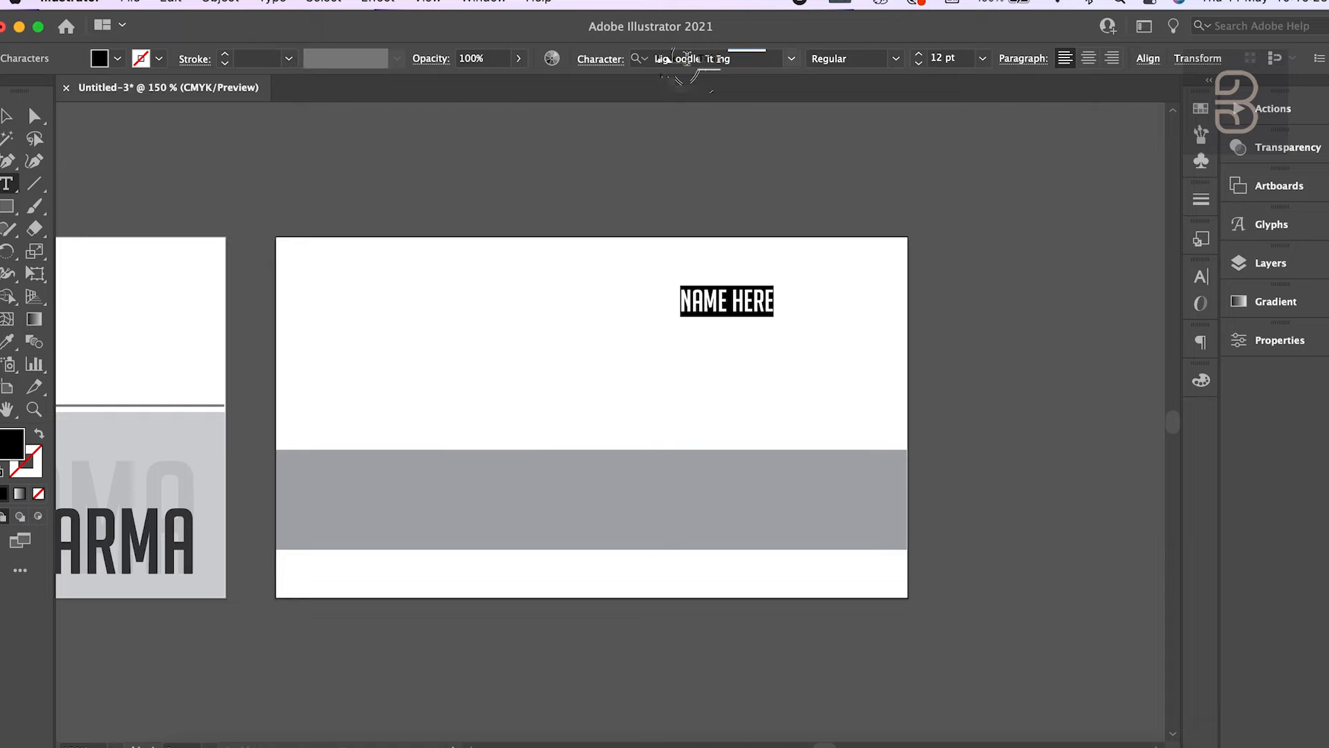
- Try the BillionDreams font on the Name Here text
{"action": "left_click", "coordinate": [686, 58]}
{"action": "type", "text": "BillionDreams"}
{"action": "key", "text": "Return"}
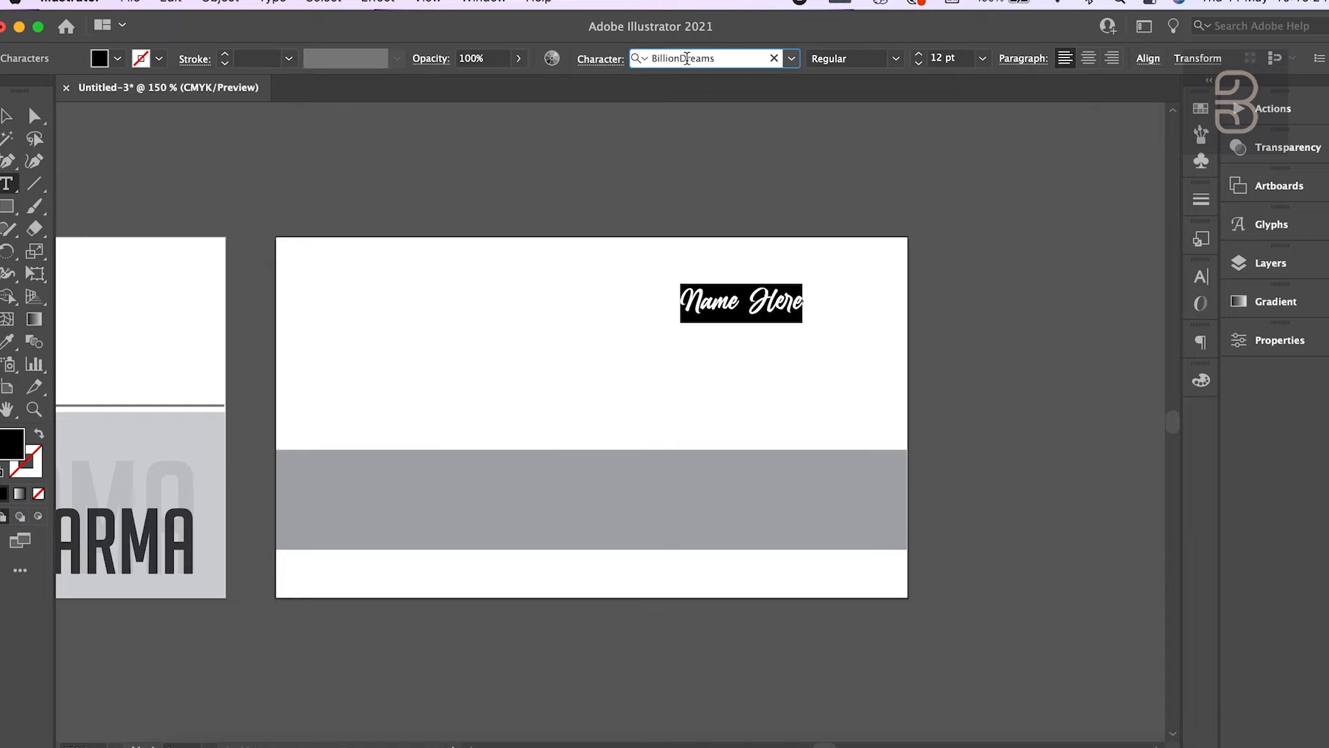
- Set the font of the Name Here text to Gordita Light
{"action": "type", "text": "gor"}
{"action": "key", "text": "super+a"}
{"action": "key", "text": "BackSpace"}
{"action": "type", "text": "gor"}
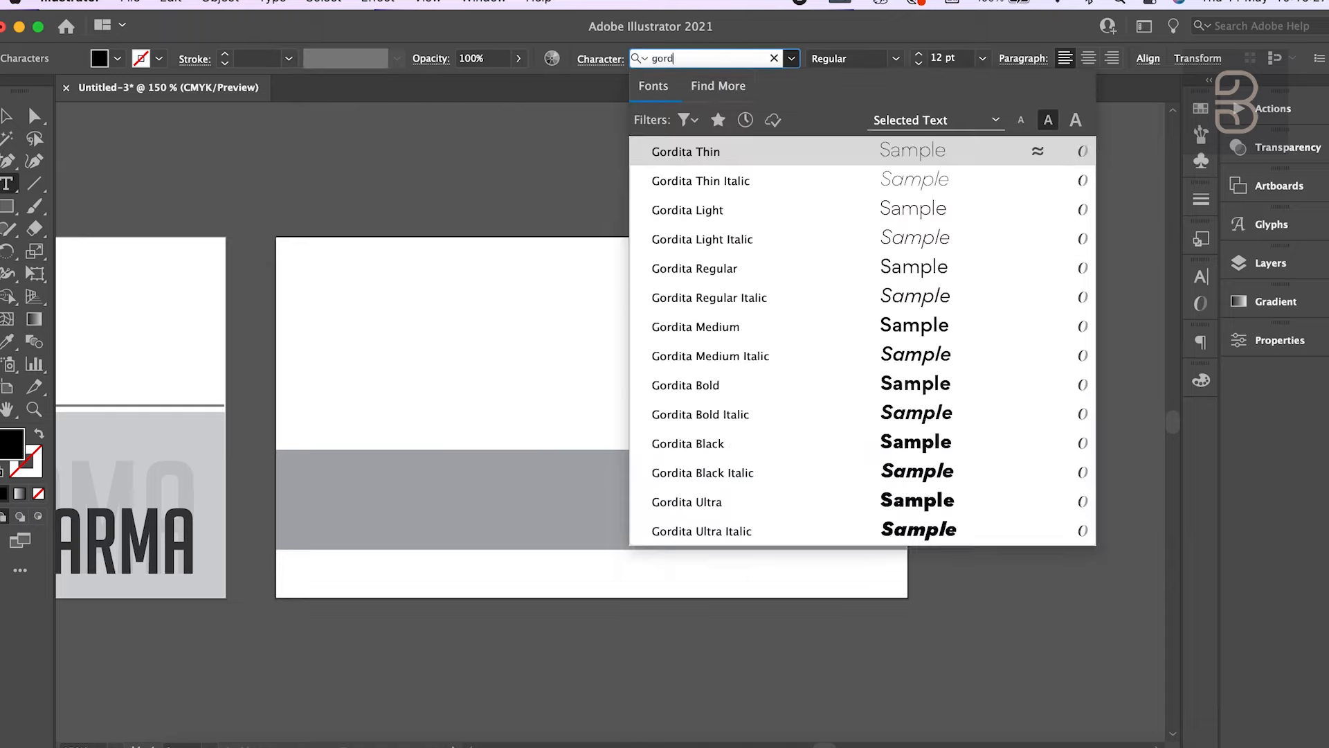
{"action": "type", "text": "d"}
{"action": "key", "text": "Down"}
{"action": "key", "text": "Down"}
{"action": "key", "text": "Return"}
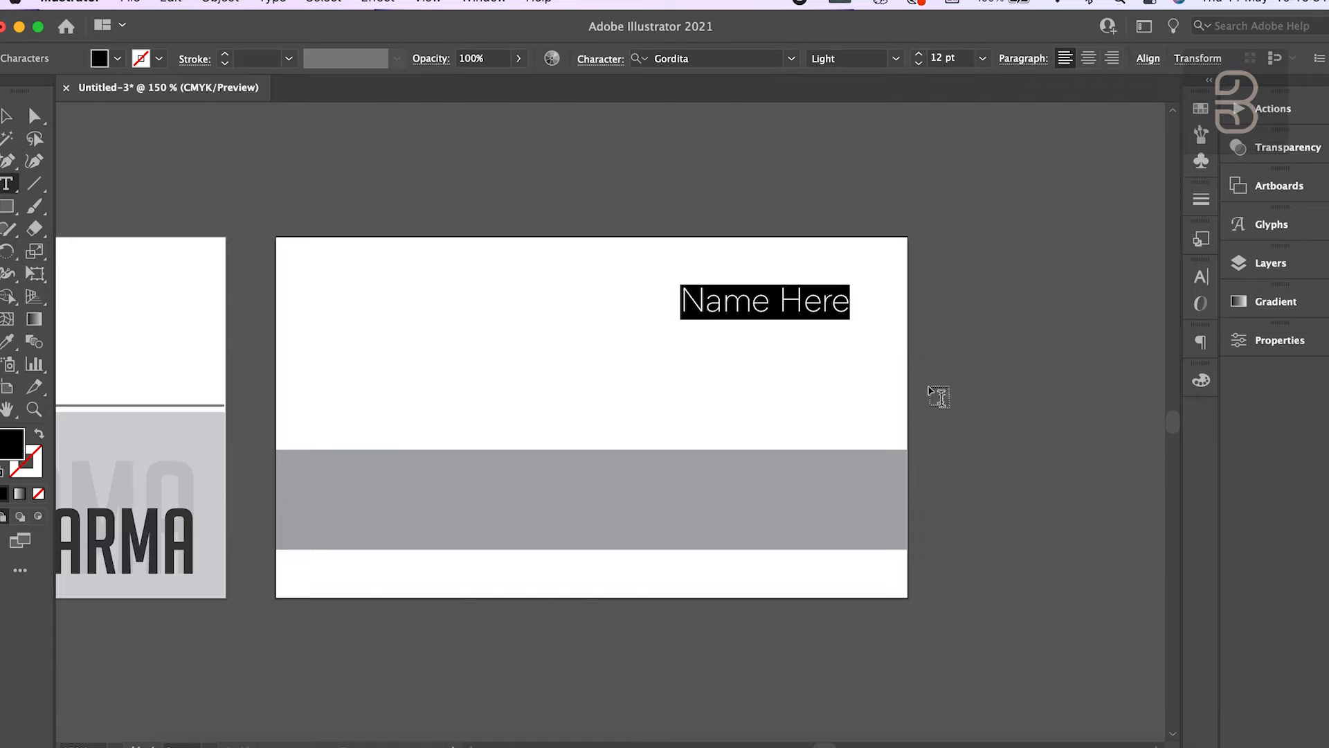
- Finish the text entry and move the Name Here text closer to the artboard's upper right corner
{"action": "key", "text": "Escape"}
{"action": "left_click", "coordinate": [7, 119]}
{"action": "left_click_drag", "start_coordinate": [776, 294], "coordinate": [859, 296]}
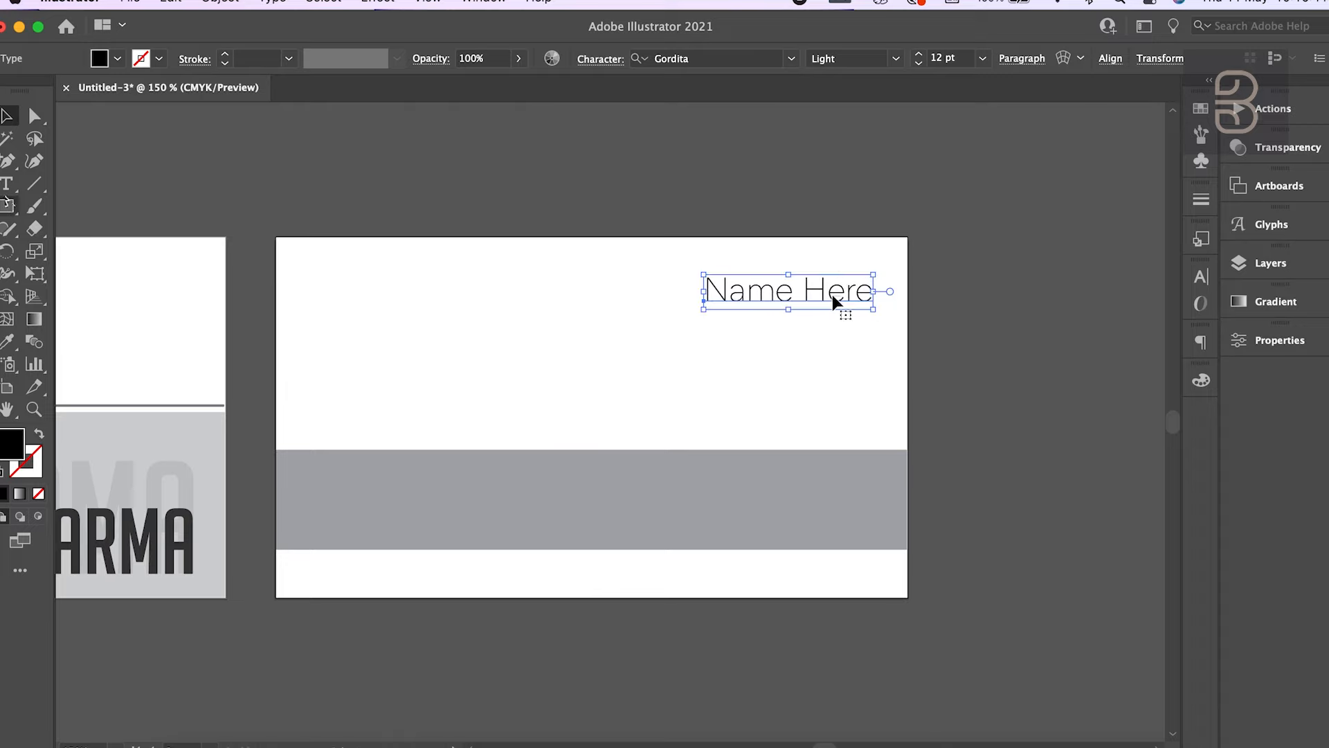
- Add a separate text line reading "B.Pharma" below the Name Here text
{"action": "key", "text": "t"}
{"action": "left_click", "coordinate": [627, 350]}
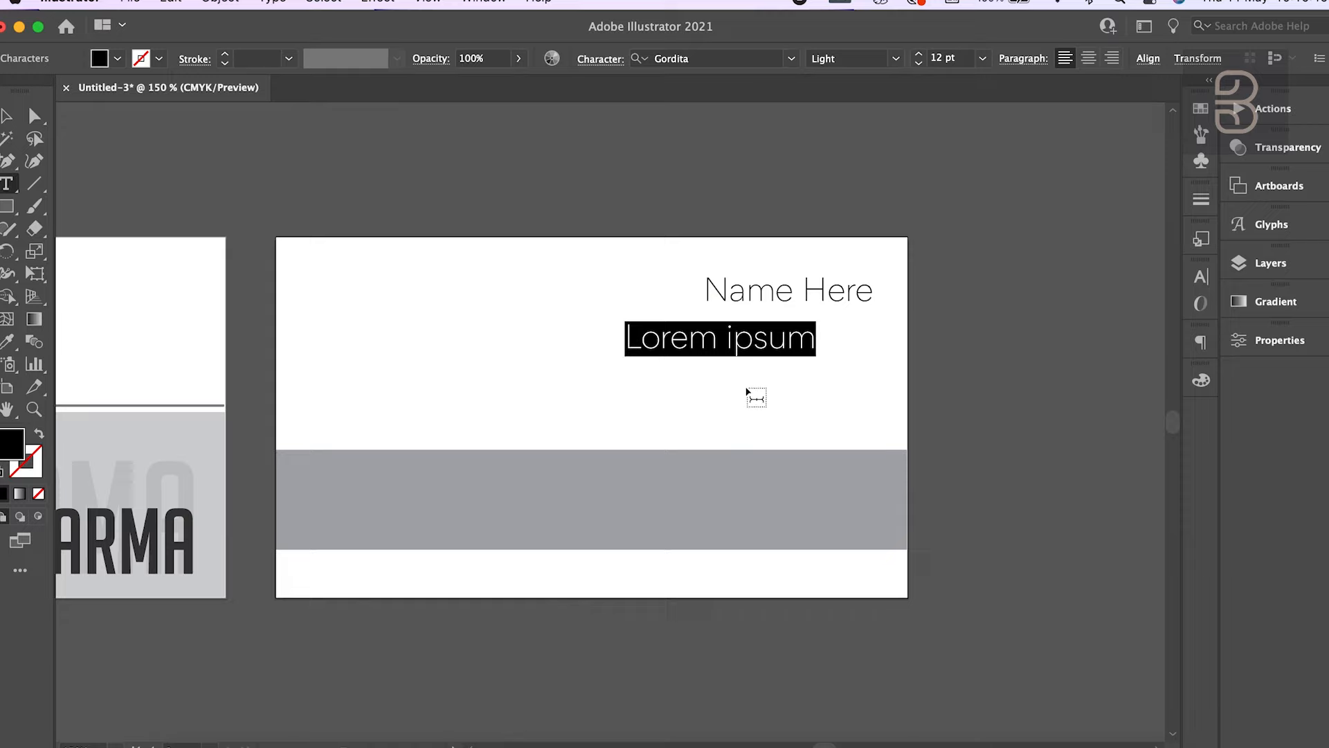
{"action": "type", "text": "B.Pharma"}
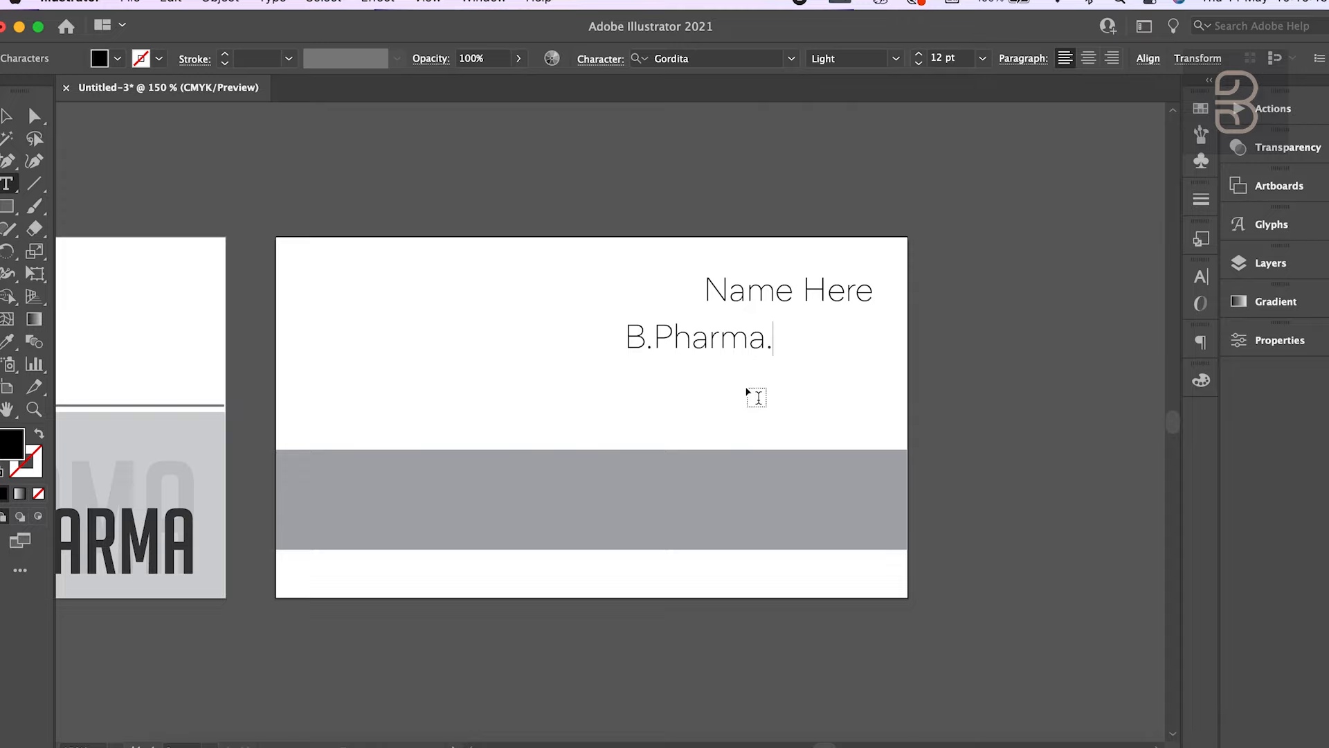
- Set the B.Pharma text to 5 pt in the Regular weight of Gordita
{"action": "key", "text": "super+a"}
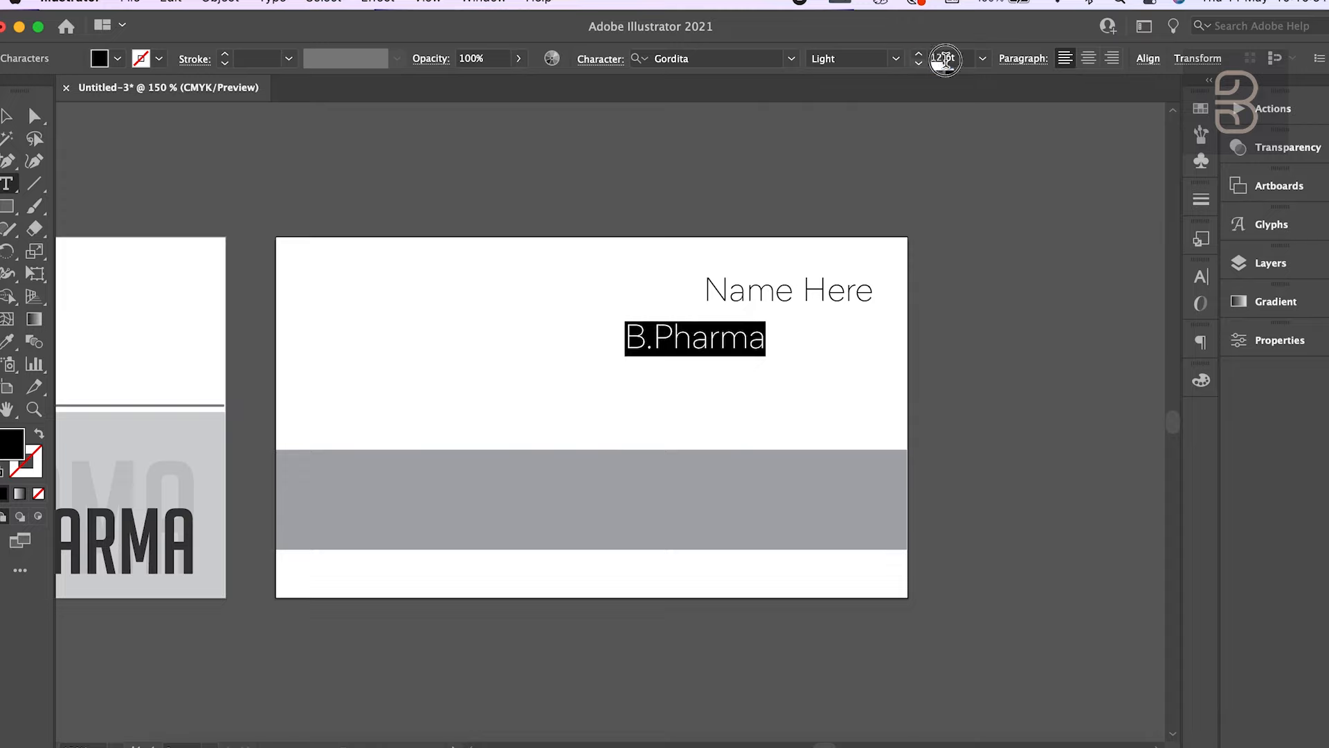
{"action": "key", "text": "Down"}
{"action": "key", "text": "Down"}
{"action": "key", "text": "Down"}
{"action": "key", "text": "Down"}
{"action": "key", "text": "Down"}
{"action": "key", "text": "Down"}
{"action": "key", "text": "Down"}
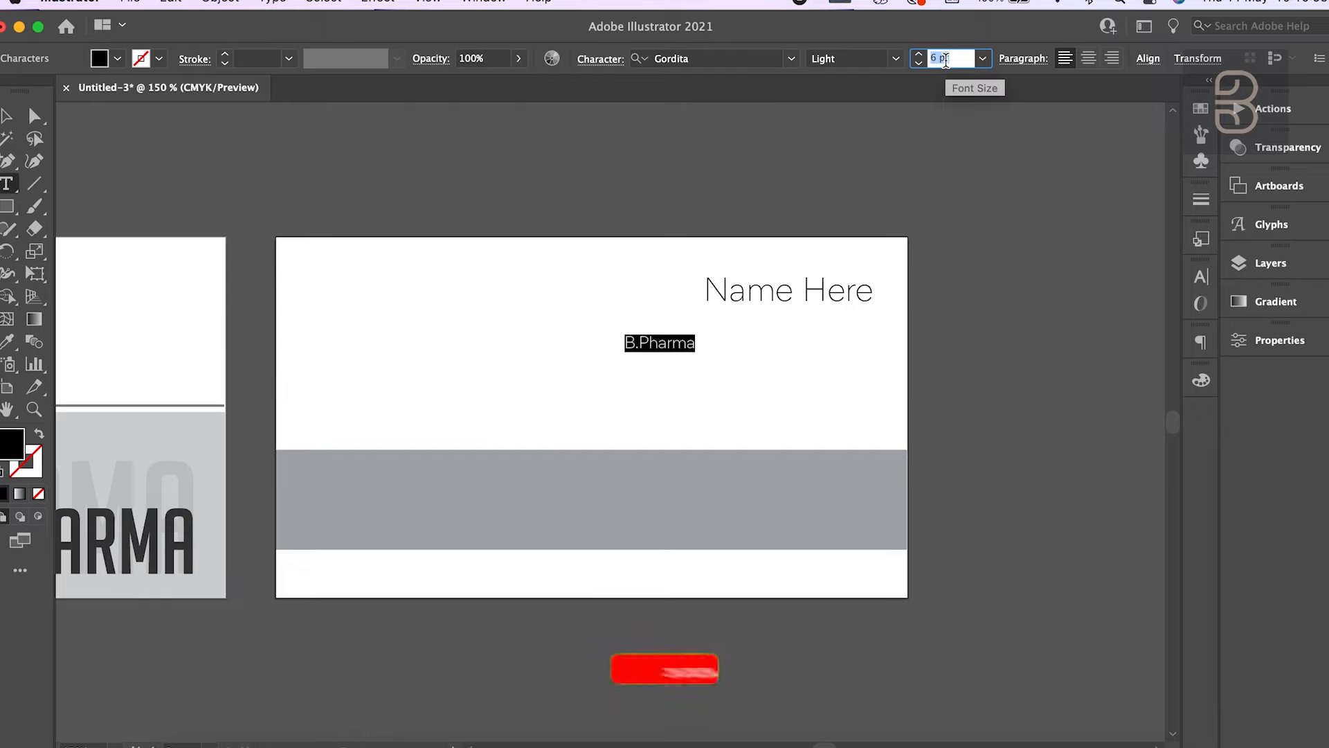
{"action": "left_click", "coordinate": [896, 58]}
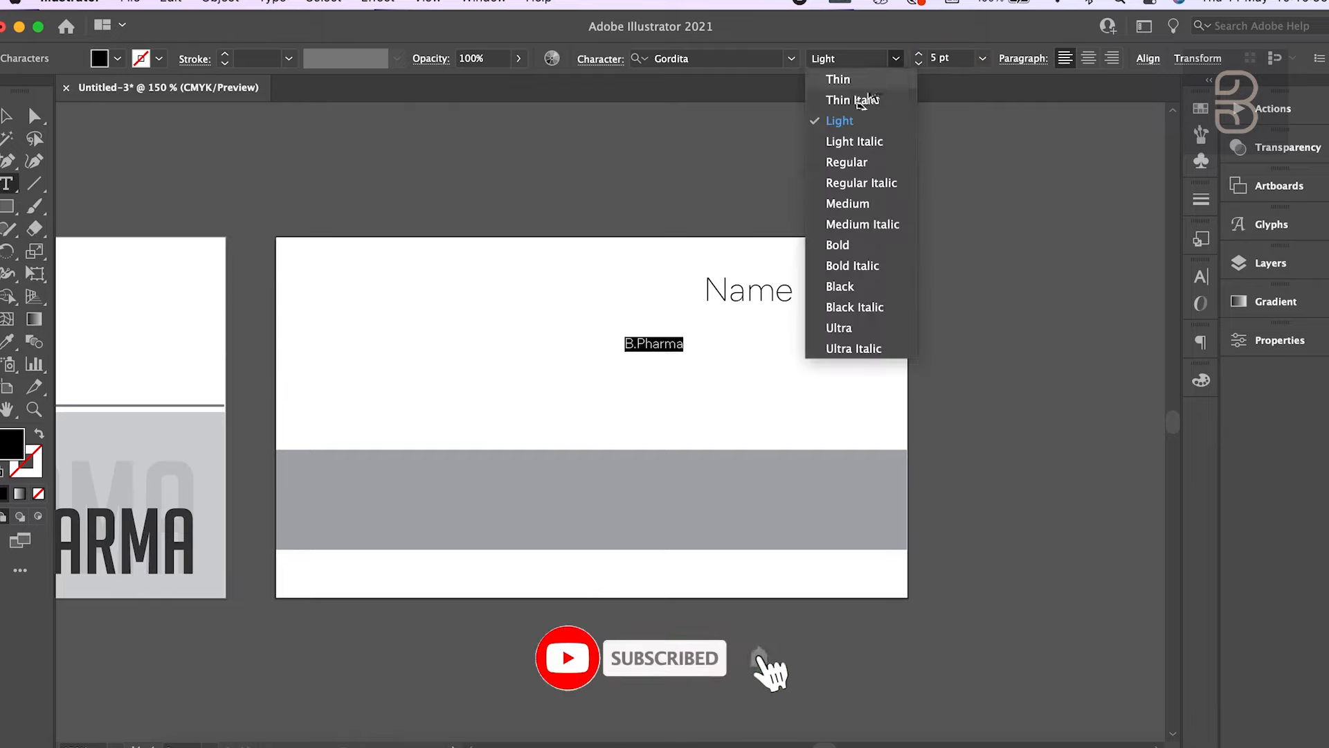
{"action": "left_click", "coordinate": [847, 162]}
- Place the B.Pharma text just beneath Name Here with their right edges aligned, nudging it into position
{"action": "left_click", "coordinate": [6, 118]}
{"action": "left_click", "coordinate": [425, 181]}
{"action": "left_click_drag", "start_coordinate": [677, 356], "coordinate": [869, 322]}
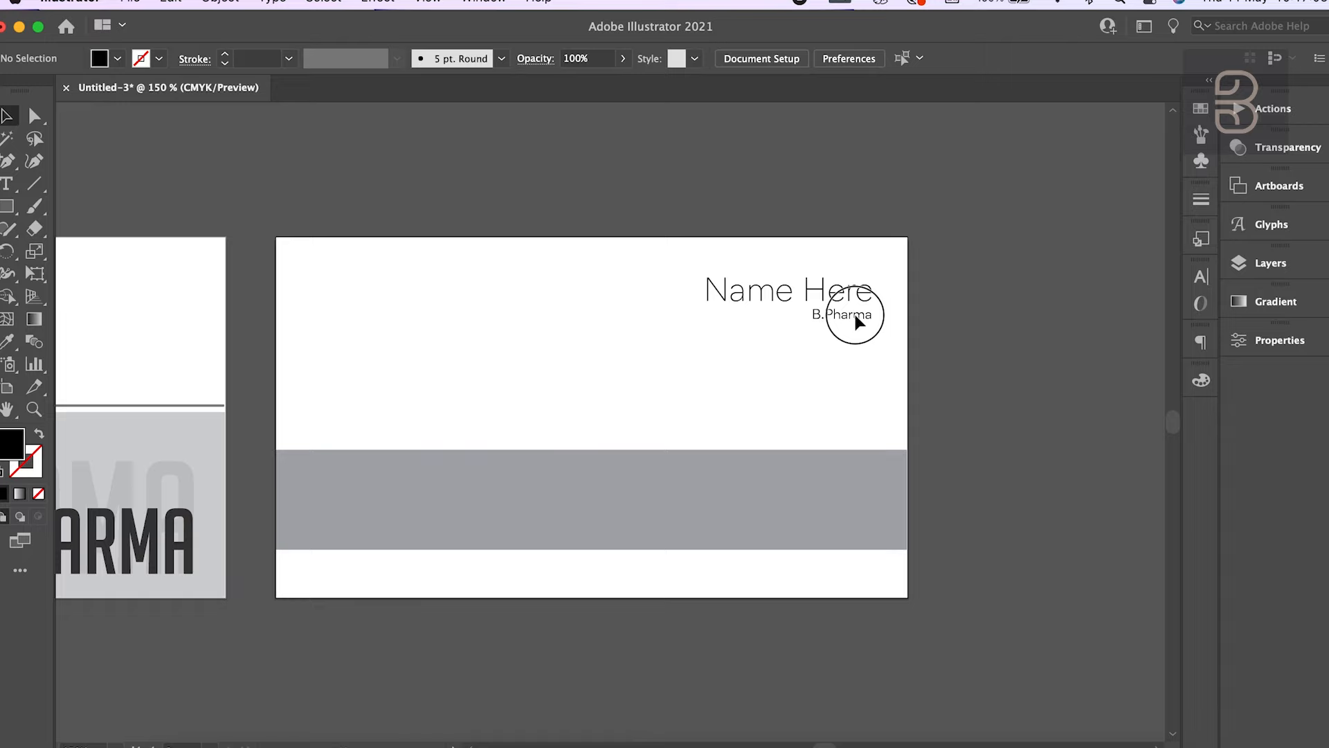
{"action": "key", "text": "Left"}
{"action": "key", "text": "Down"}
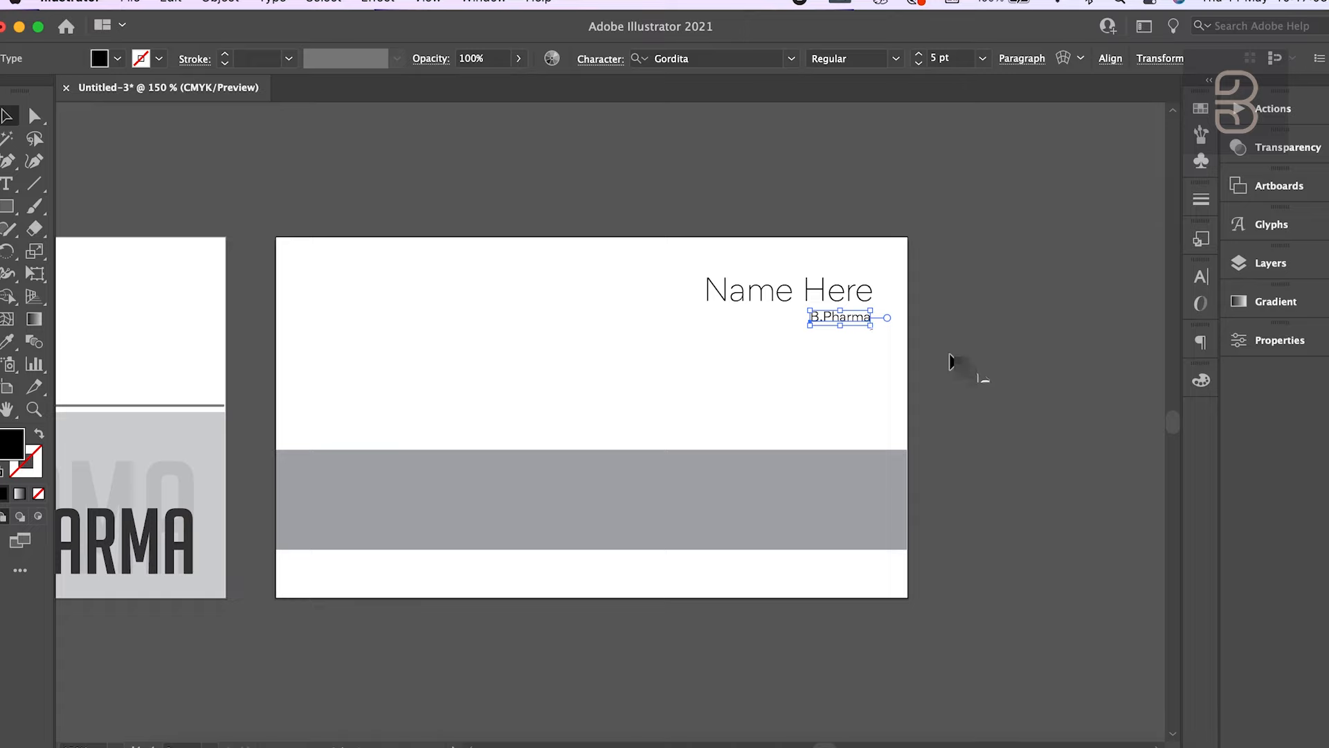
{"action": "left_click", "coordinate": [884, 373]}
{"action": "left_click", "coordinate": [866, 319]}
{"action": "key", "text": "Right"}
{"action": "key", "text": "Right"}
- Change the Name Here text to the Regular weight and deselect it
{"action": "left_click", "coordinate": [835, 301]}
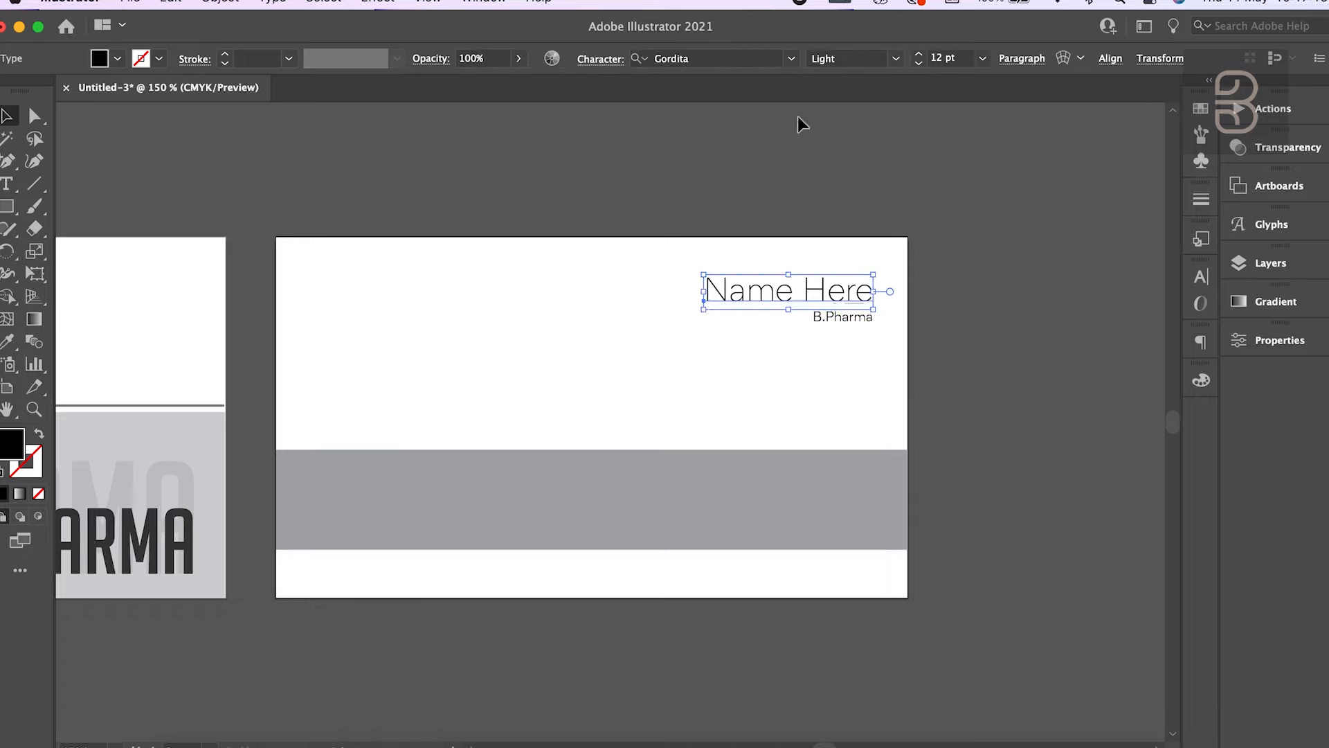
{"action": "left_click", "coordinate": [896, 58]}
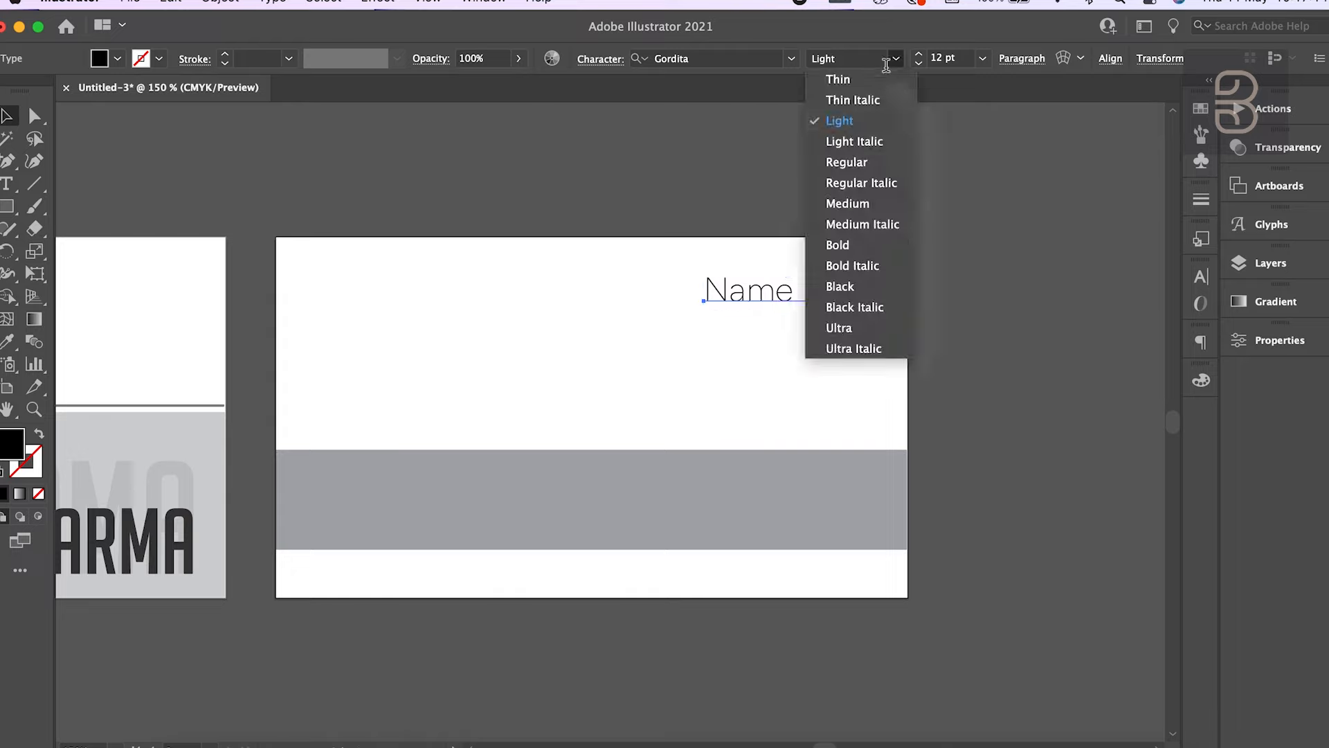
{"action": "left_click", "coordinate": [867, 158]}
{"action": "left_click", "coordinate": [1029, 437]}
- Draw a thin black bar as a divider just beneath B.Pharma, its right end aligned with the text, and deselect it
{"action": "left_click", "coordinate": [7, 206]}
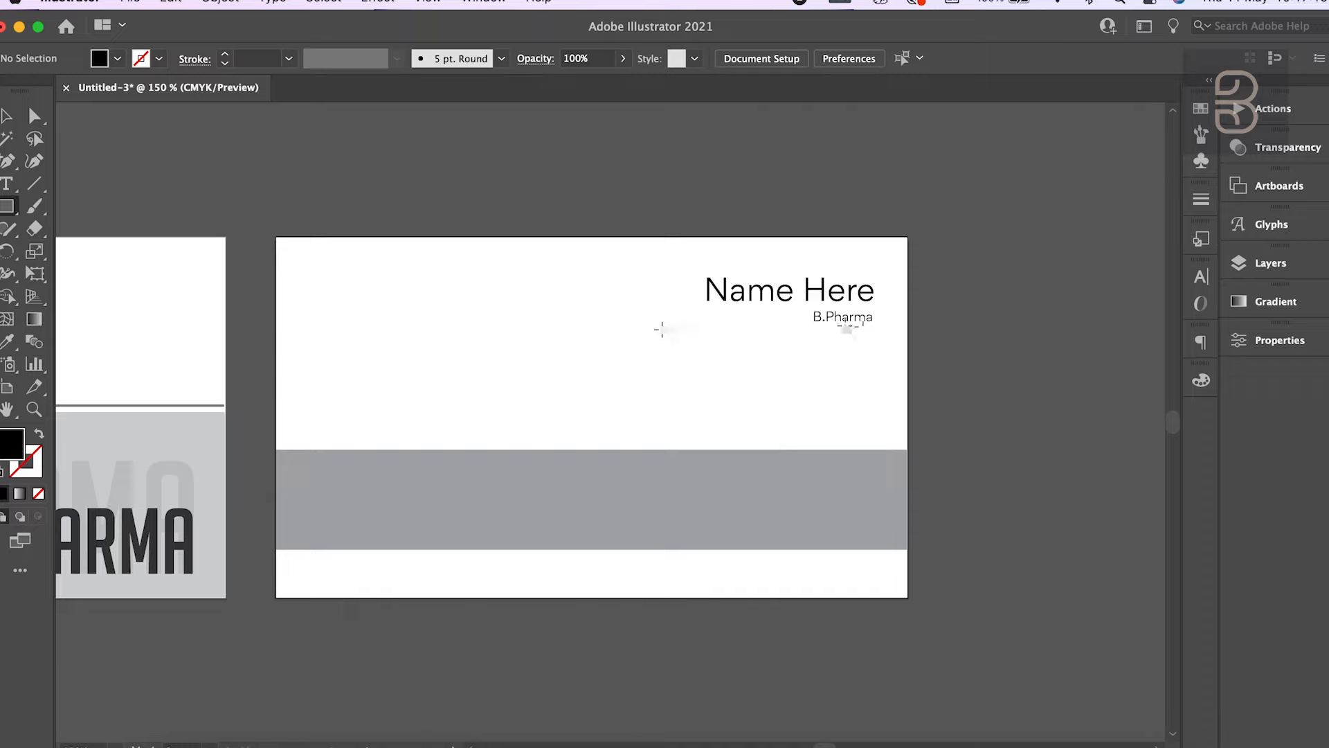
{"action": "left_click_drag", "start_coordinate": [870, 330], "coordinate": [754, 331]}
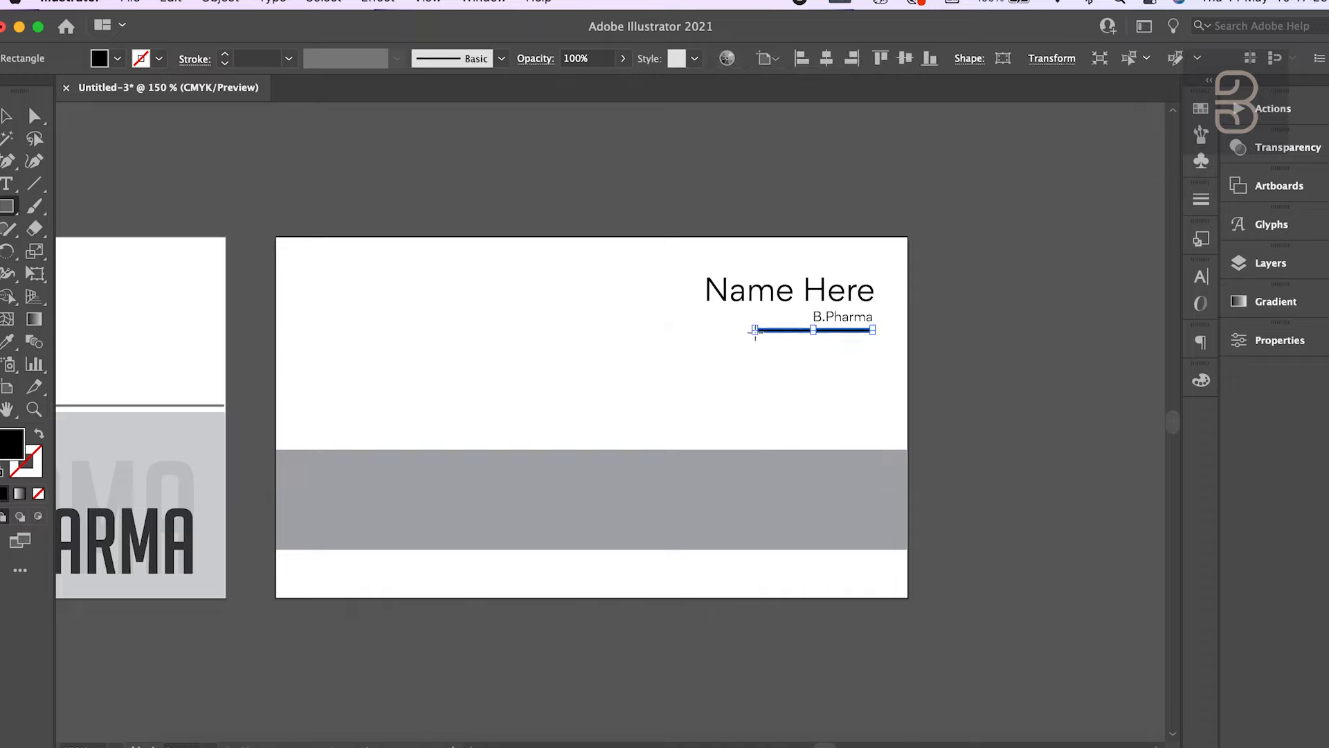
{"action": "key", "text": "v"}
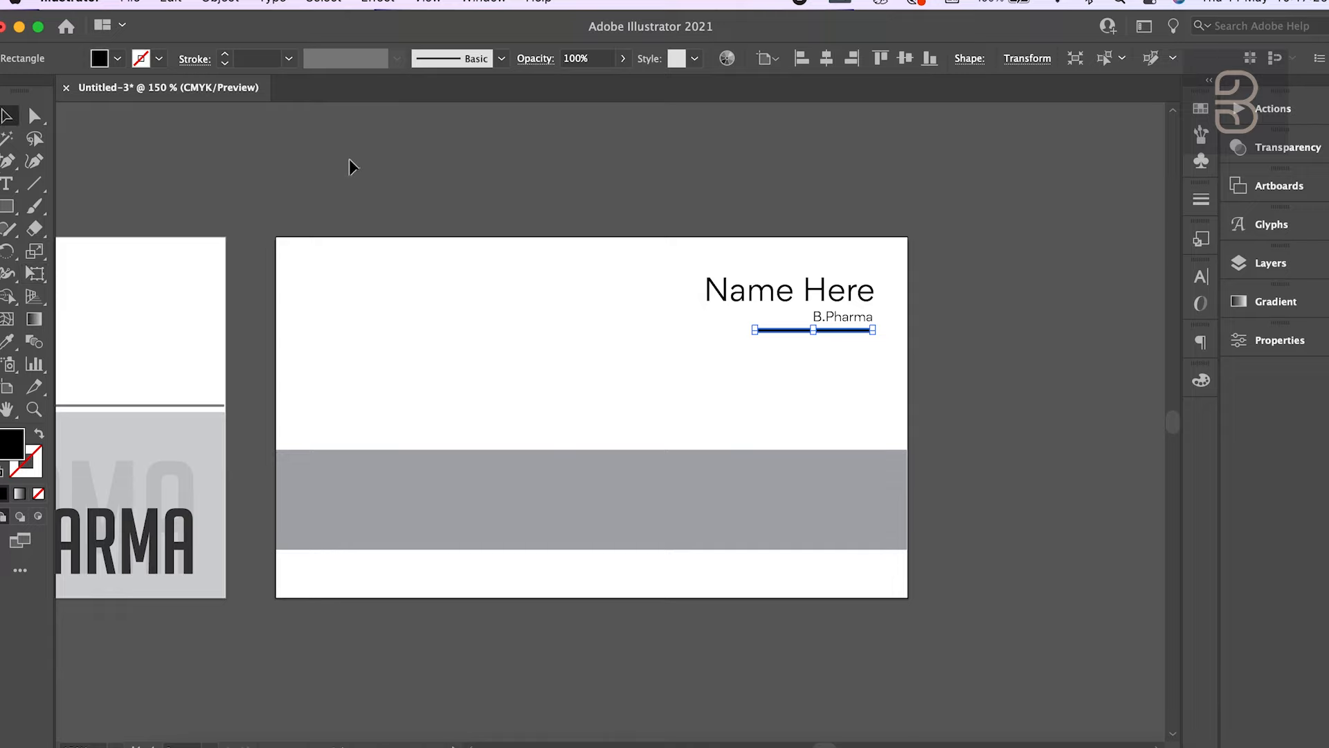
{"action": "left_click", "coordinate": [351, 164]}
- Make the divider bar beneath B.Pharma slightly thinner by raising its lower edge, and deselect it
{"action": "scroll", "coordinate": [173, 387], "scroll_direction": "left", "scroll_amount": 5}
{"action": "scroll", "coordinate": [174, 387], "scroll_direction": "right", "scroll_amount": 6}
{"action": "scroll", "coordinate": [174, 387], "scroll_direction": "left", "scroll_amount": 6}
{"action": "scroll", "coordinate": [174, 388], "scroll_direction": "right", "scroll_amount": 3}
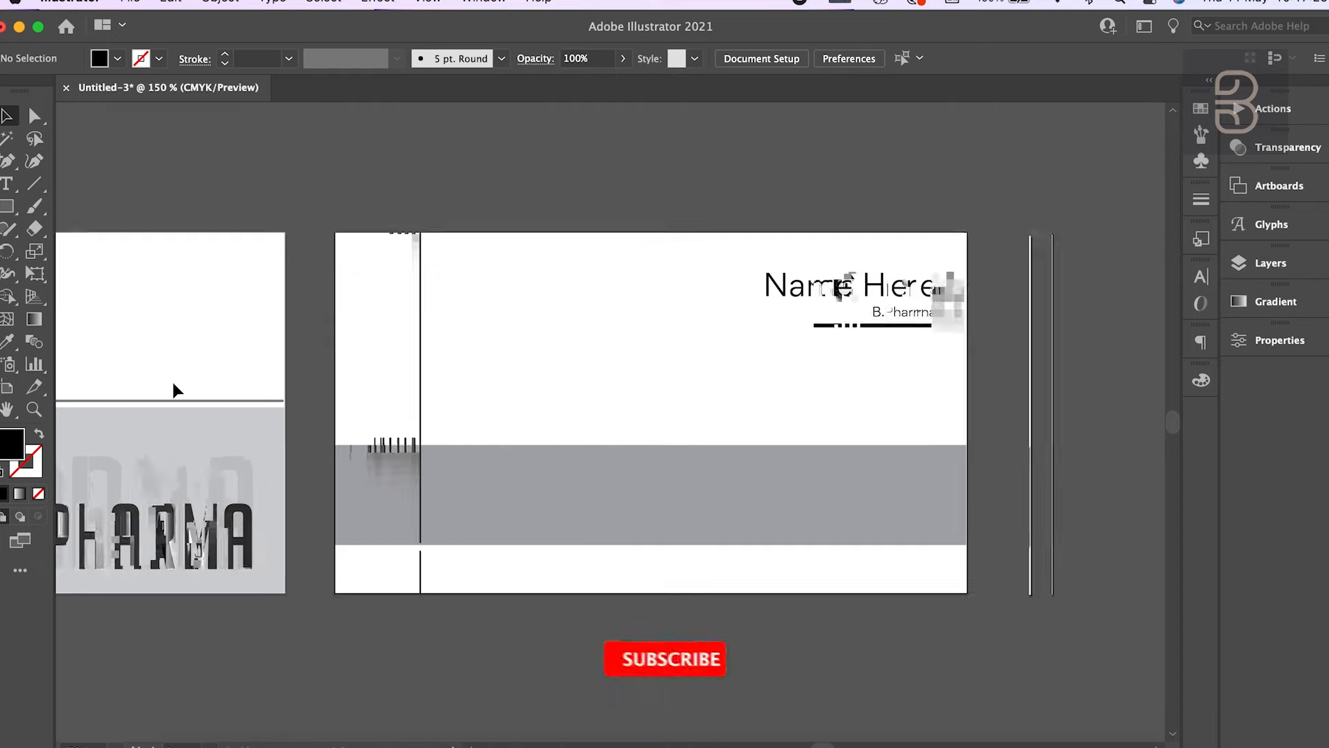
{"action": "left_click", "coordinate": [845, 326]}
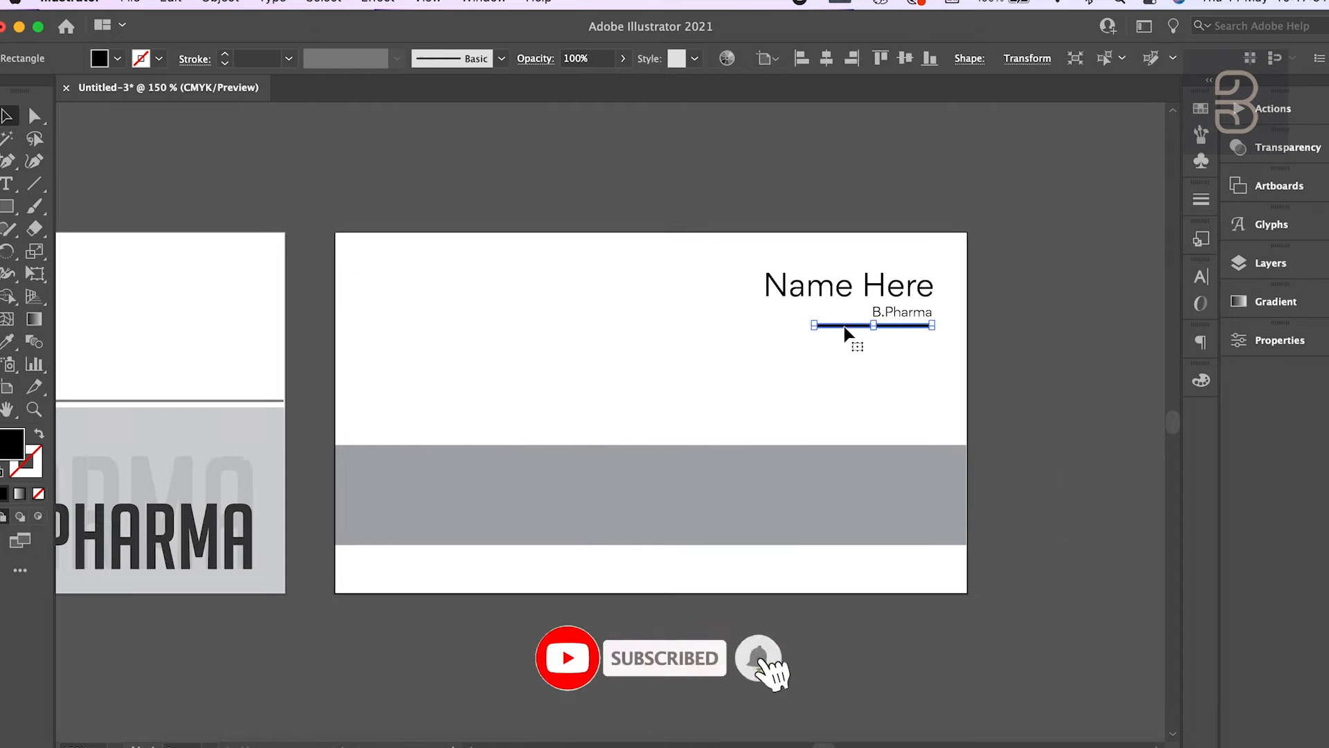
{"action": "key", "text": "super+plus"}
{"action": "key", "text": "super+plus"}
{"action": "key", "text": "super+plus"}
{"action": "key", "text": "super+plus"}
{"action": "key", "text": "super+plus"}
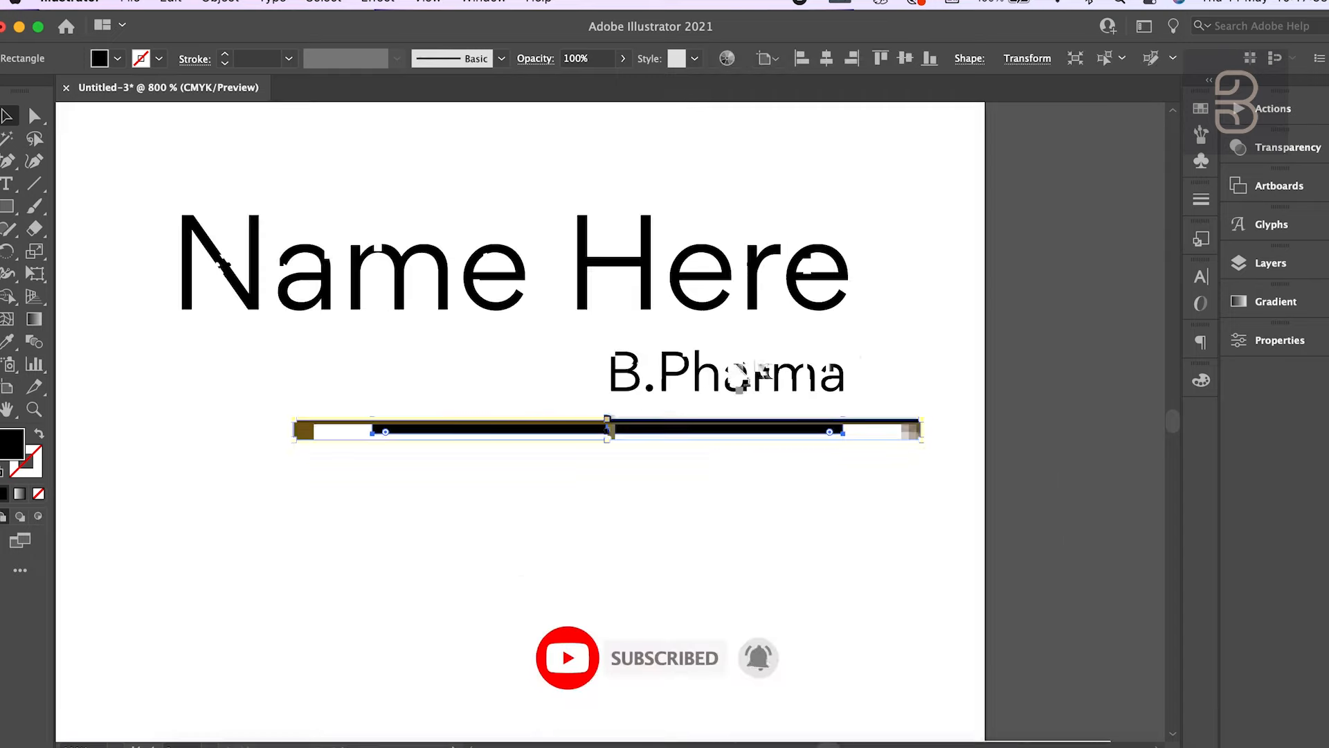
{"action": "left_click_drag", "start_coordinate": [608, 435], "coordinate": [615, 433]}
{"action": "key", "text": "super+minus"}
{"action": "key", "text": "super+minus"}
{"action": "key", "text": "super+minus"}
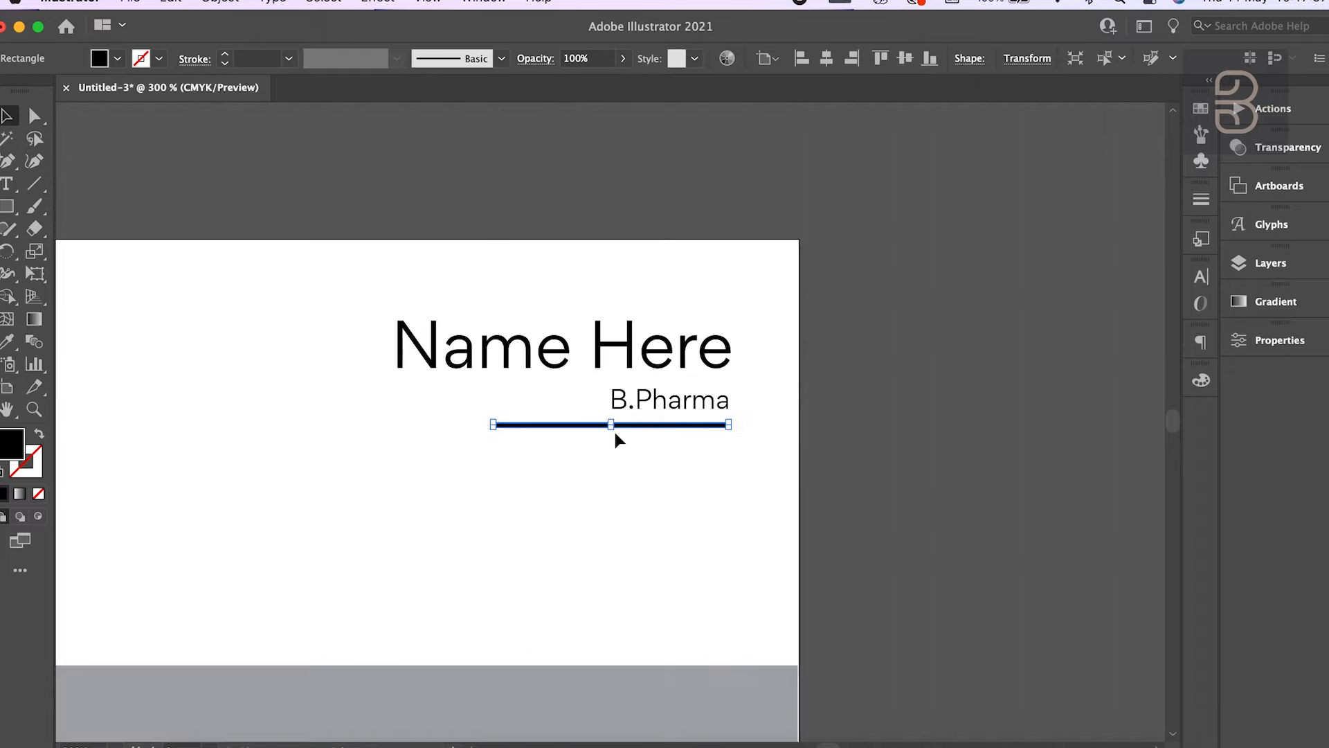
{"action": "left_click", "coordinate": [1045, 562]}
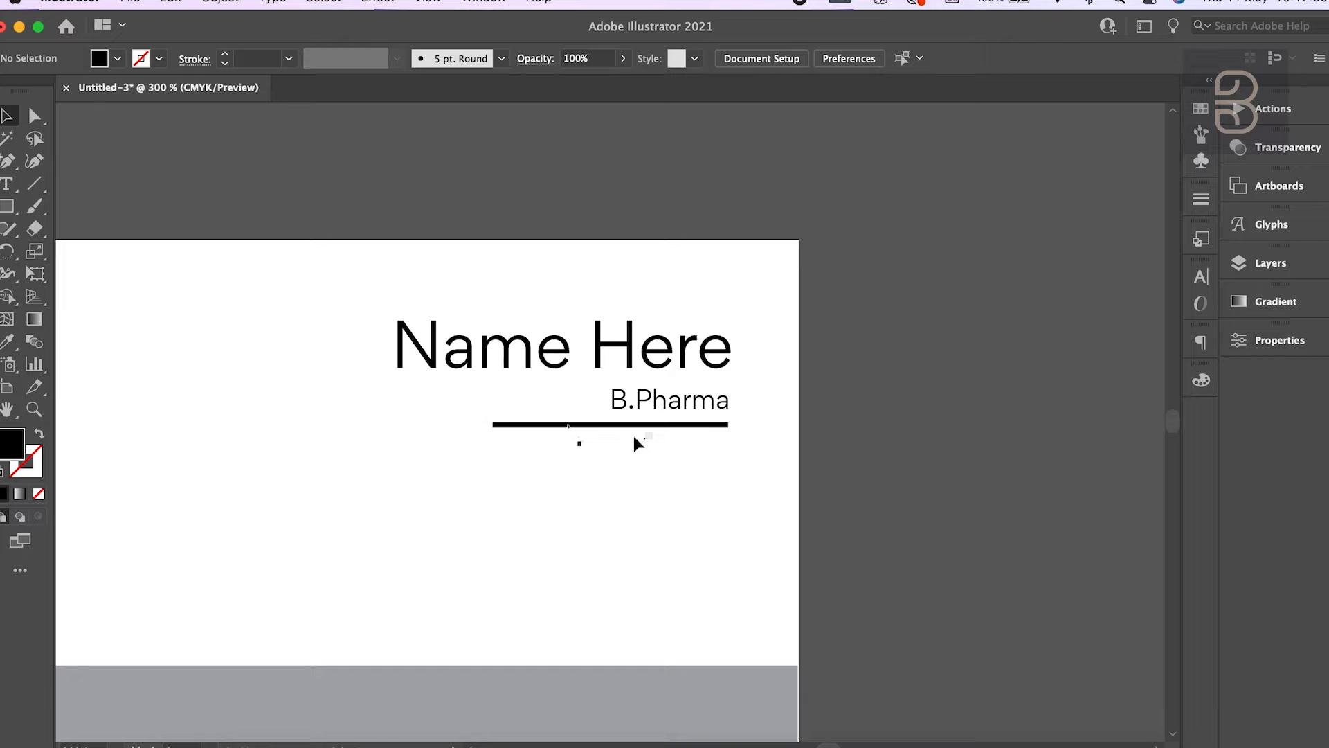
- Nudge the divider bar down slightly to widen its gap below B.Pharma
{"action": "left_click", "coordinate": [568, 426]}
{"action": "key", "text": "Down"}
{"action": "key", "text": "Down"}
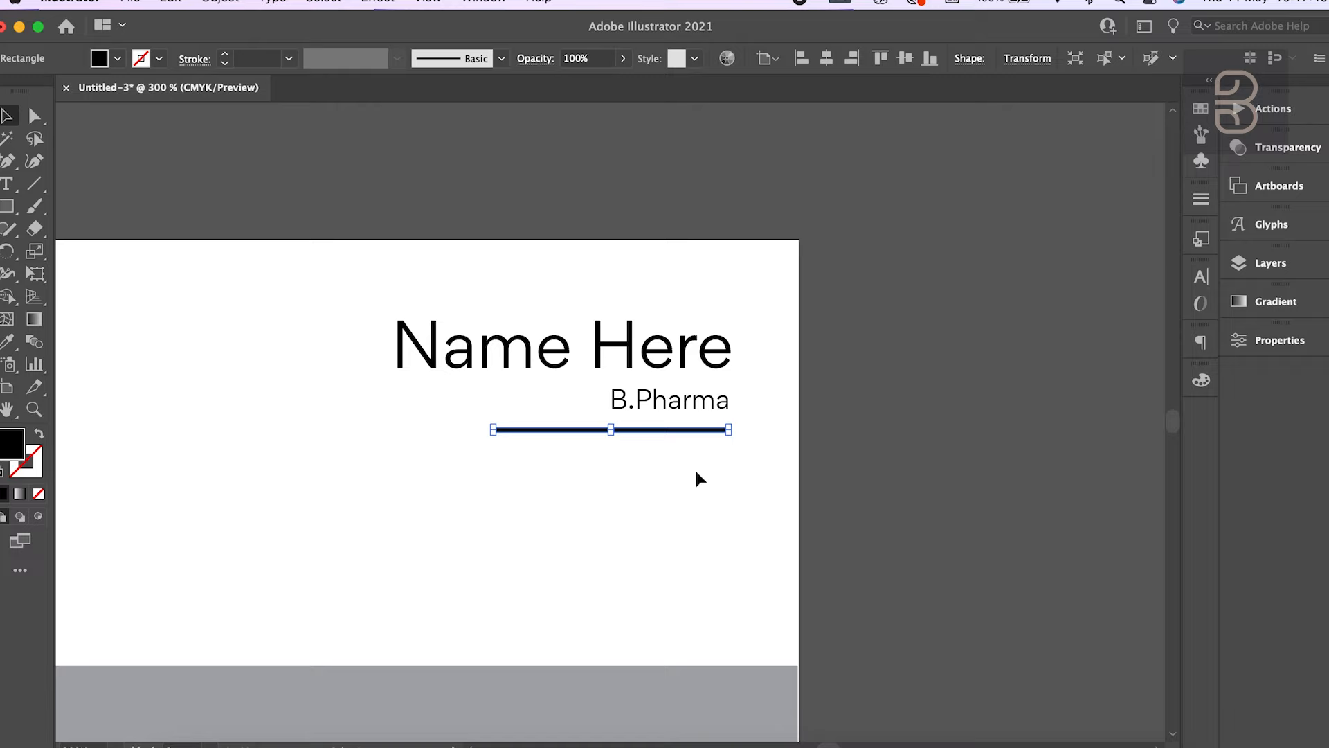
{"action": "left_click", "coordinate": [794, 473]}
- Add a two-line text block below the divider containing two placeholder phone numbers
{"action": "scroll", "coordinate": [822, 474], "scroll_direction": "down", "scroll_amount": 2}
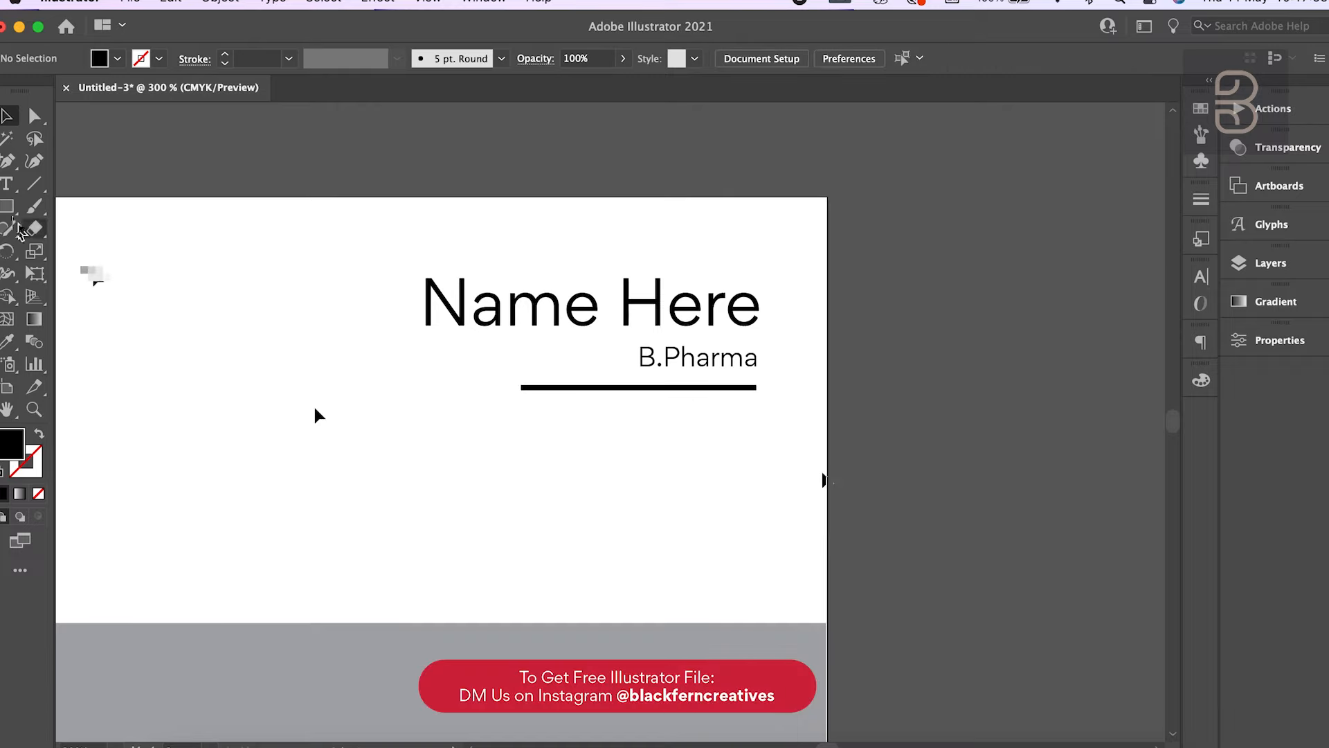
{"action": "left_click", "coordinate": [8, 185]}
{"action": "left_click", "coordinate": [520, 423]}
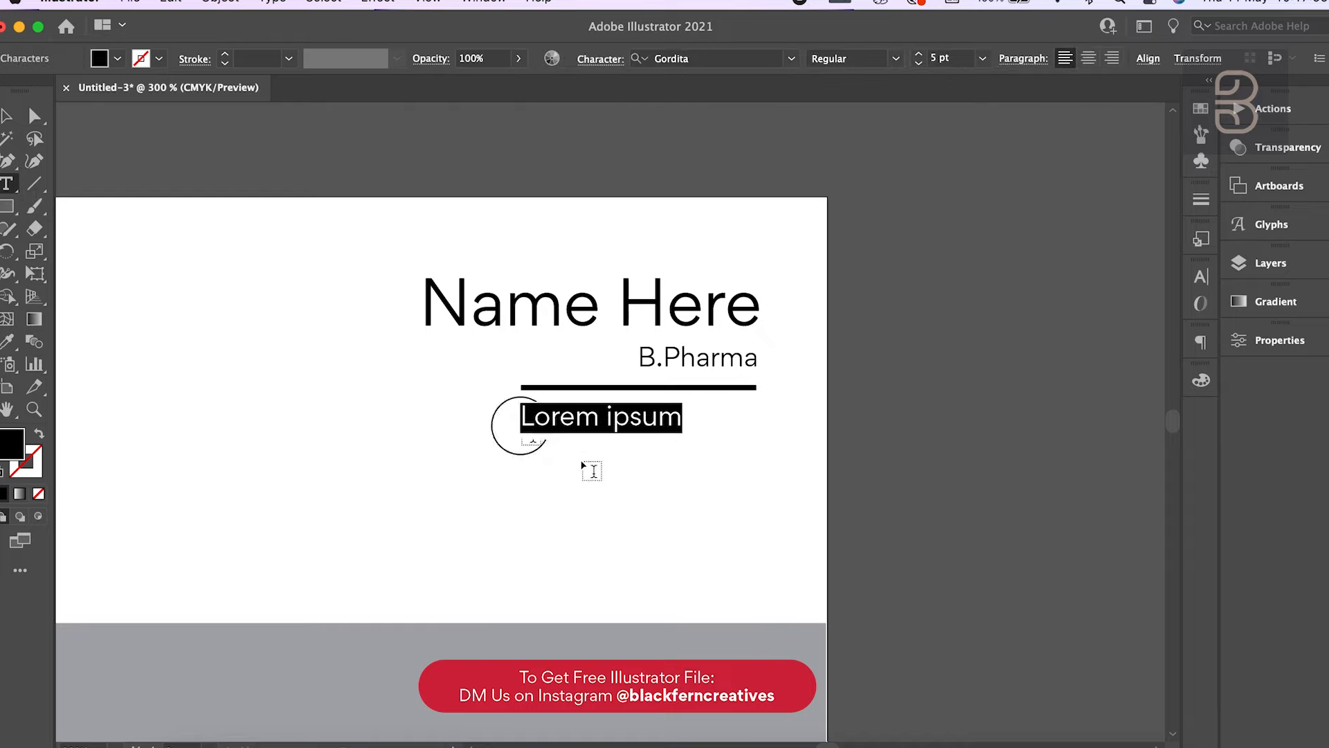
{"action": "type", "text": "99999"}
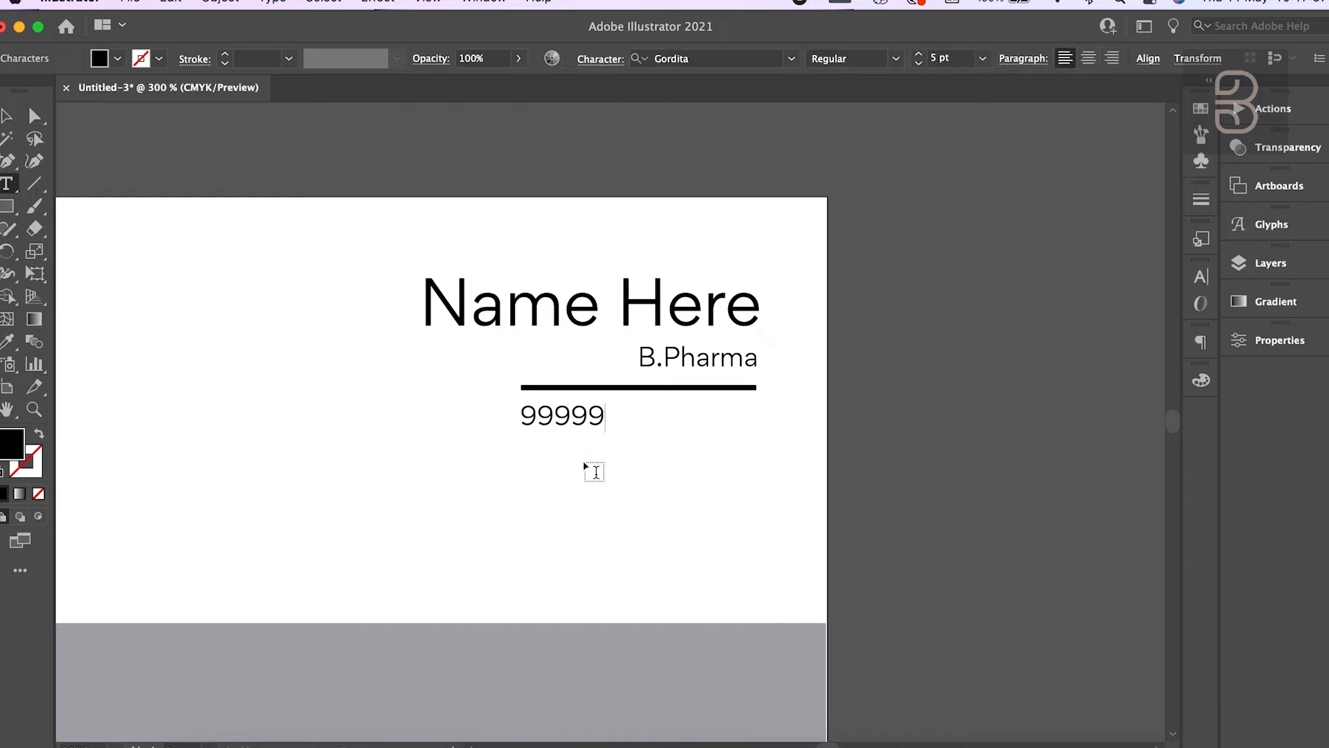
{"action": "type", "text": "-99999"}
{"action": "key", "text": "Return"}
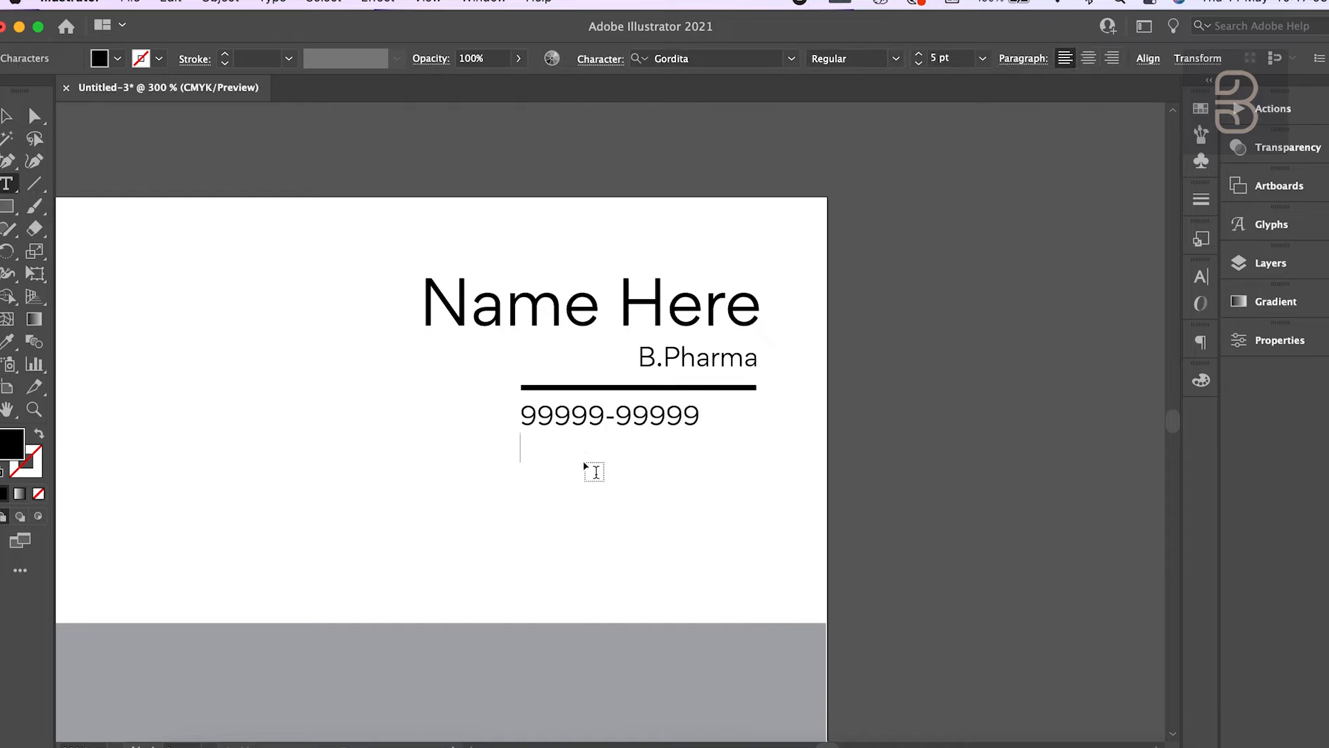
{"action": "type", "text": "88888"}
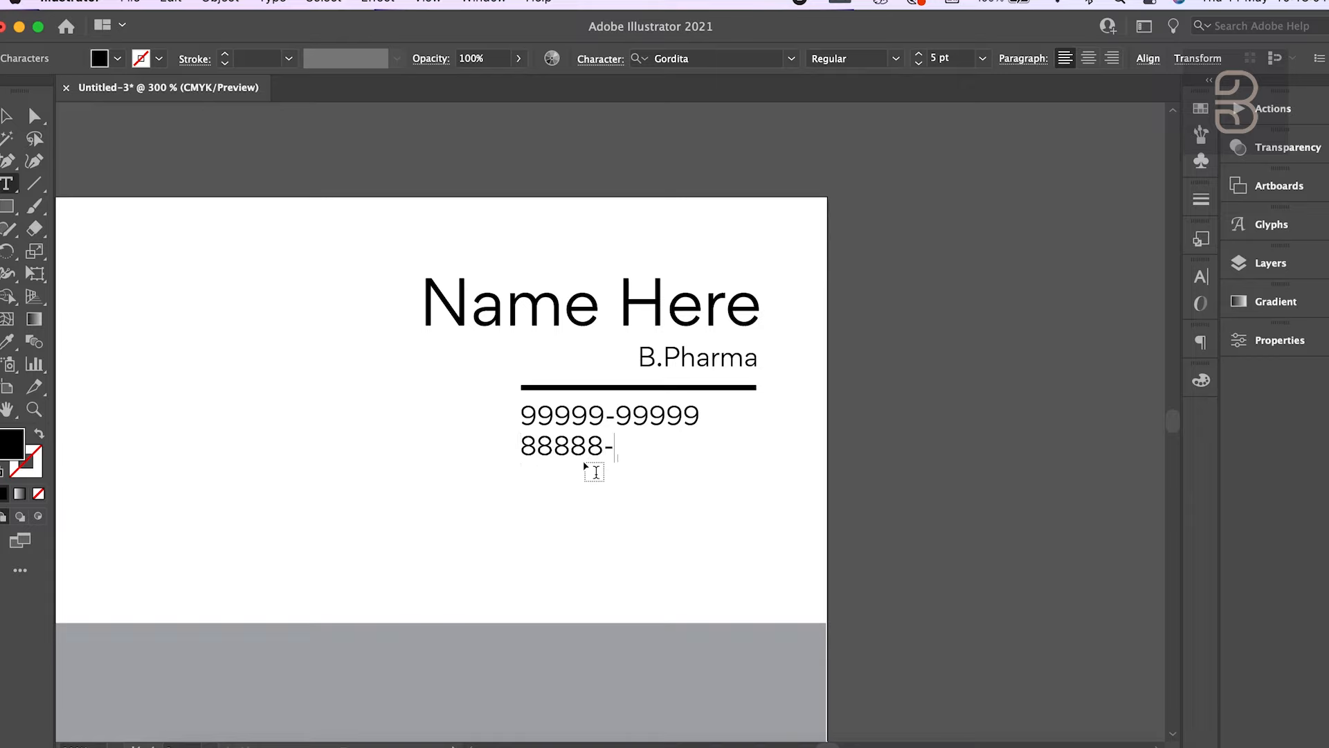
{"action": "type", "text": "-99999"}
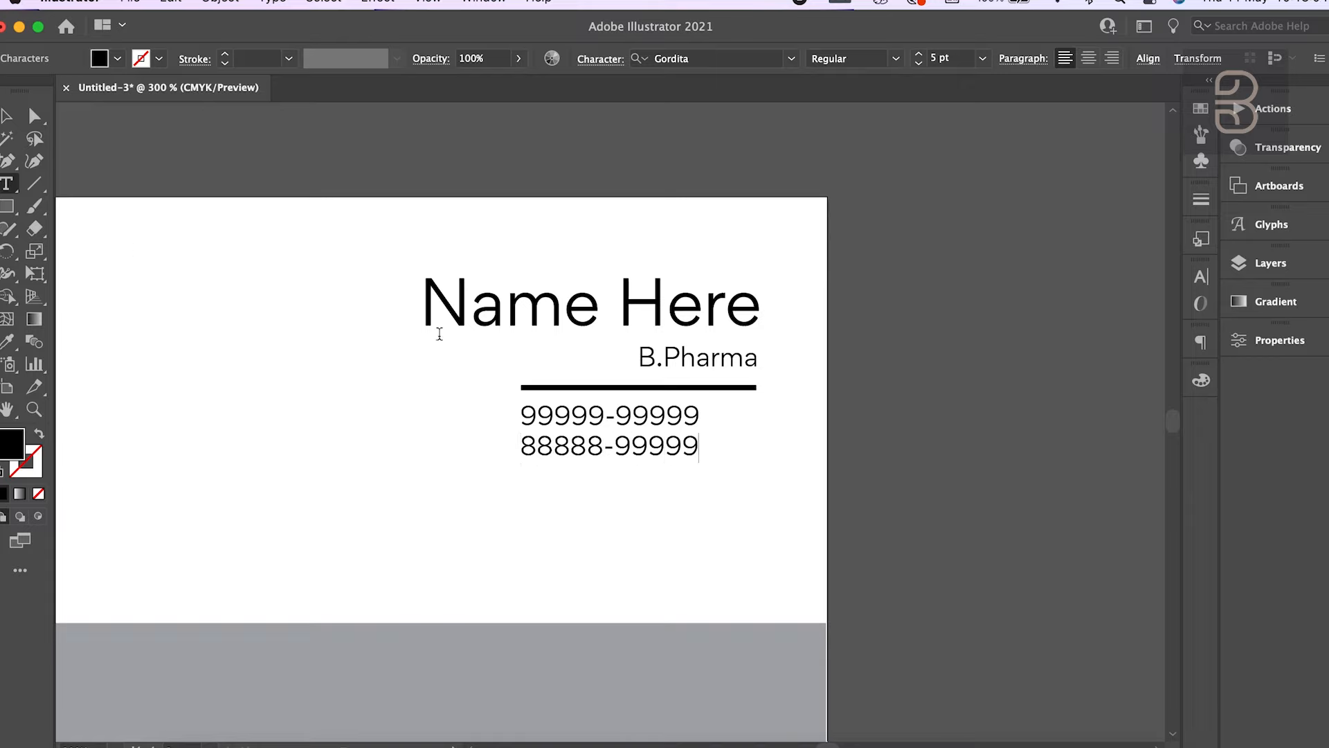
- Align the phone number block under the divider's right end and enlarge it to about 6.07 pt
{"action": "left_click", "coordinate": [7, 116]}
{"action": "left_click", "coordinate": [669, 417]}
{"action": "left_click_drag", "start_coordinate": [669, 417], "coordinate": [727, 424]}
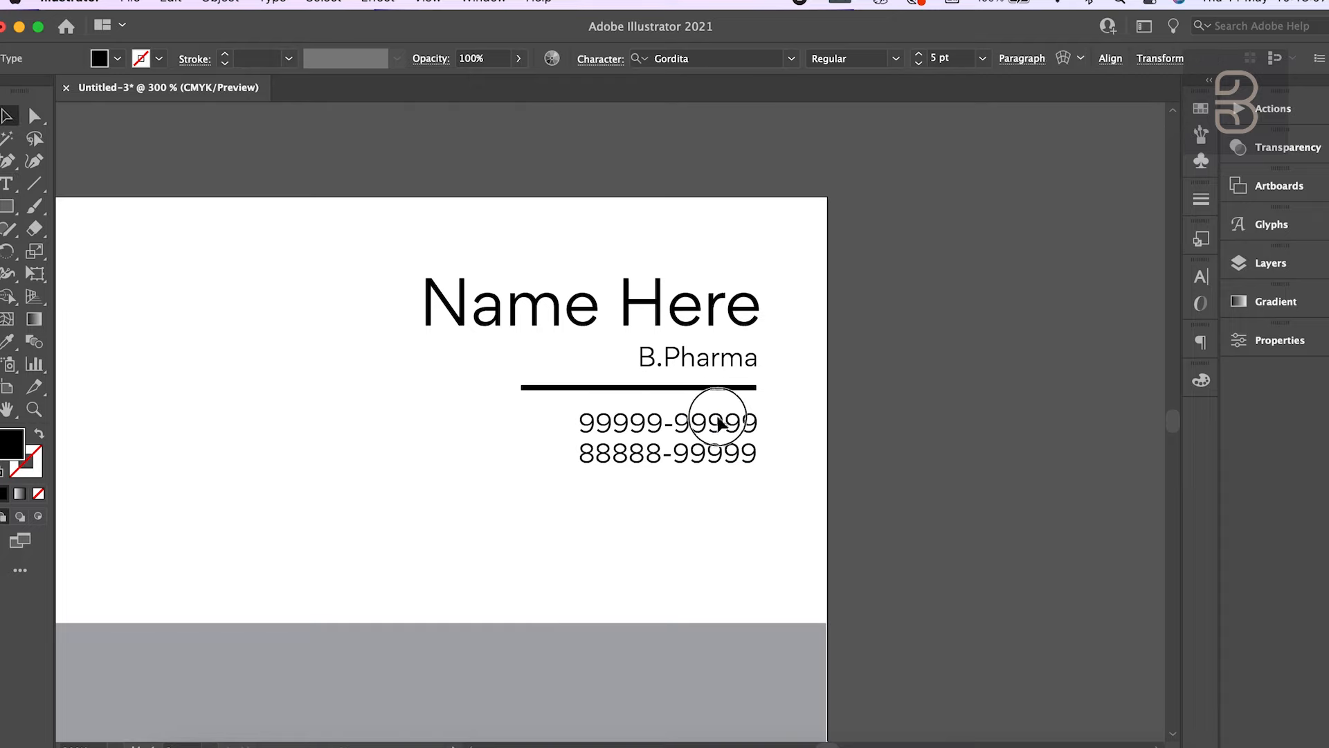
{"action": "left_click_drag", "start_coordinate": [575, 443], "coordinate": [539, 458]}
{"action": "left_click", "coordinate": [684, 464]}
{"action": "left_click", "coordinate": [689, 460]}
- Change the font of both phone number lines to Gotham-Book Regular
{"action": "left_click", "coordinate": [13, 185]}
{"action": "left_click", "coordinate": [544, 423]}
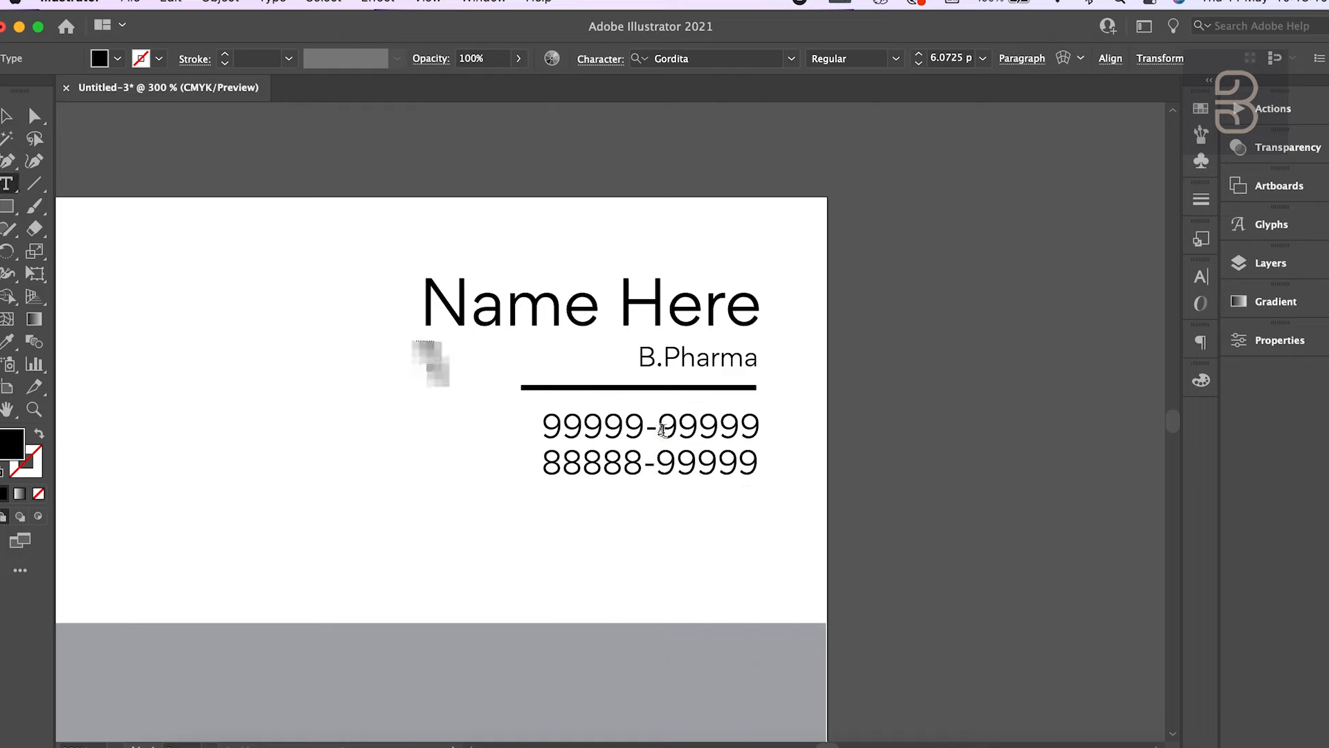
{"action": "key", "text": "super+a"}
{"action": "left_click", "coordinate": [717, 62]}
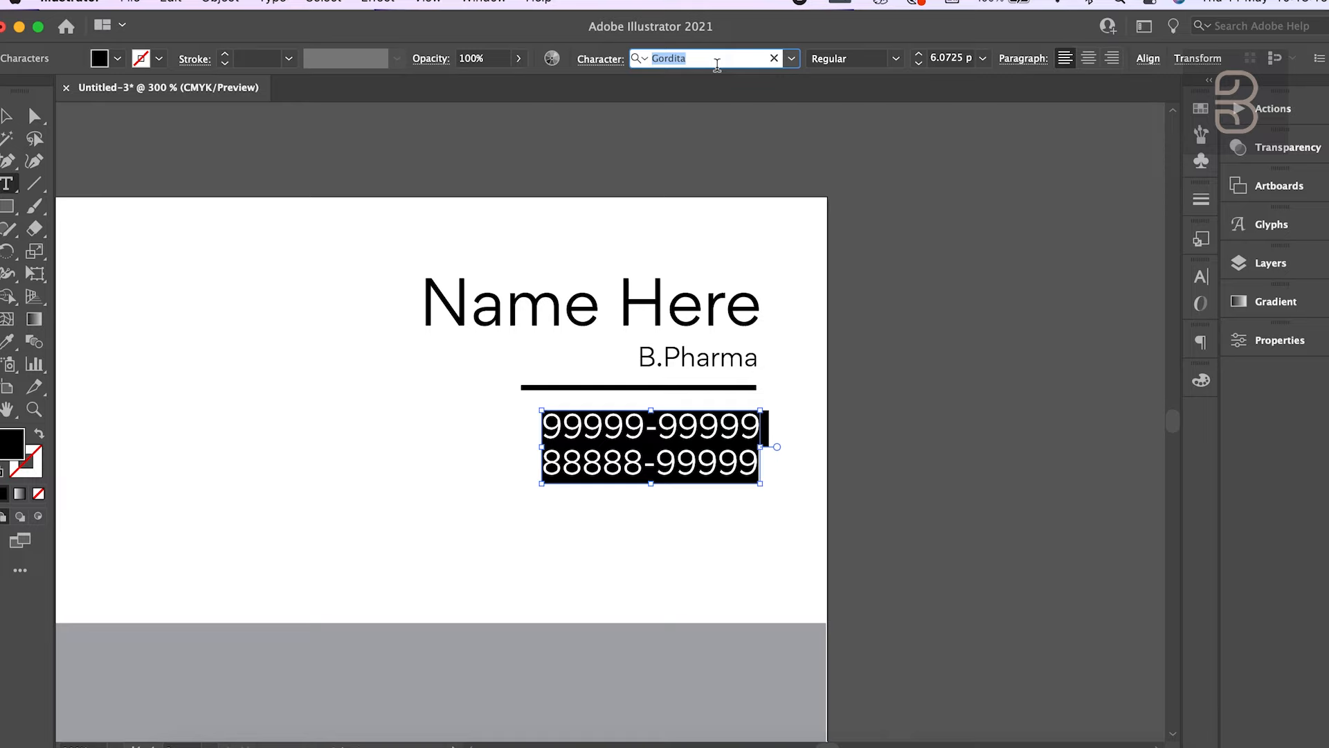
{"action": "type", "text": "Gotham Bold"}
{"action": "key", "text": "Return"}
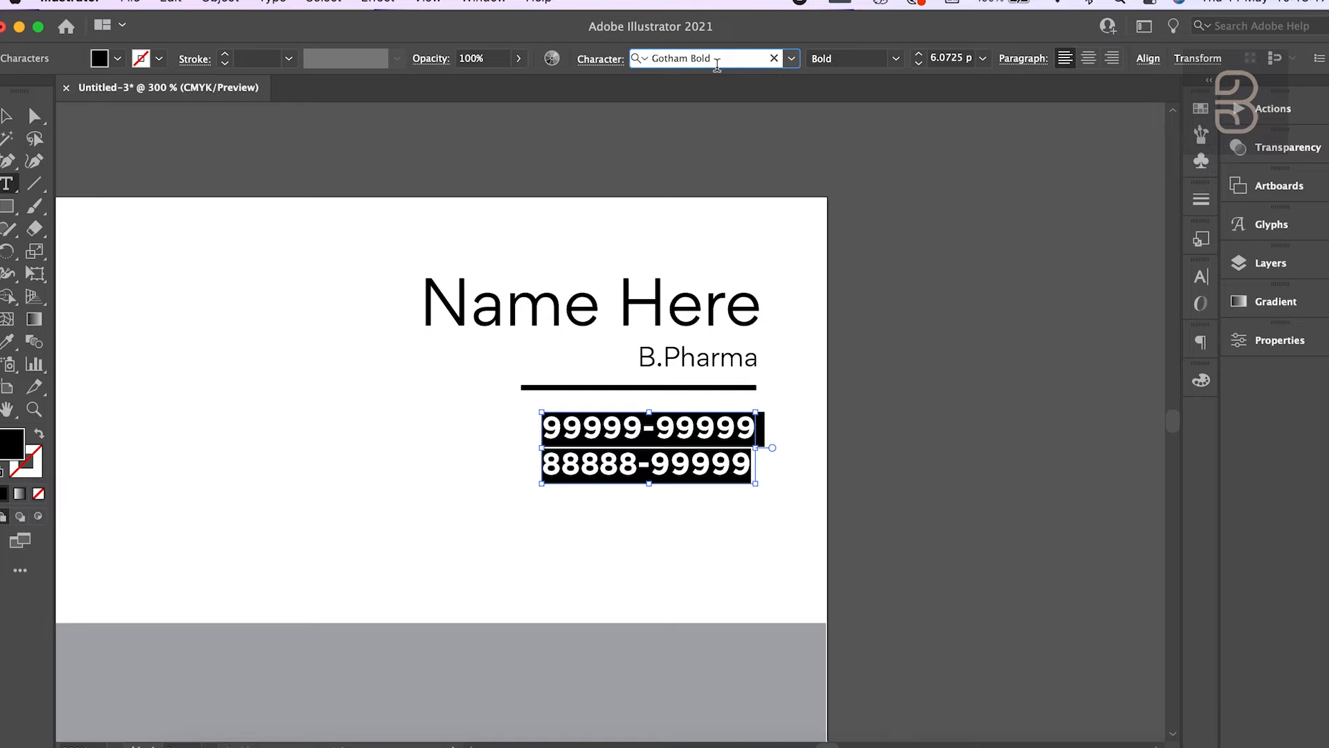
{"action": "key", "text": "Down"}
{"action": "key", "text": "Down"}
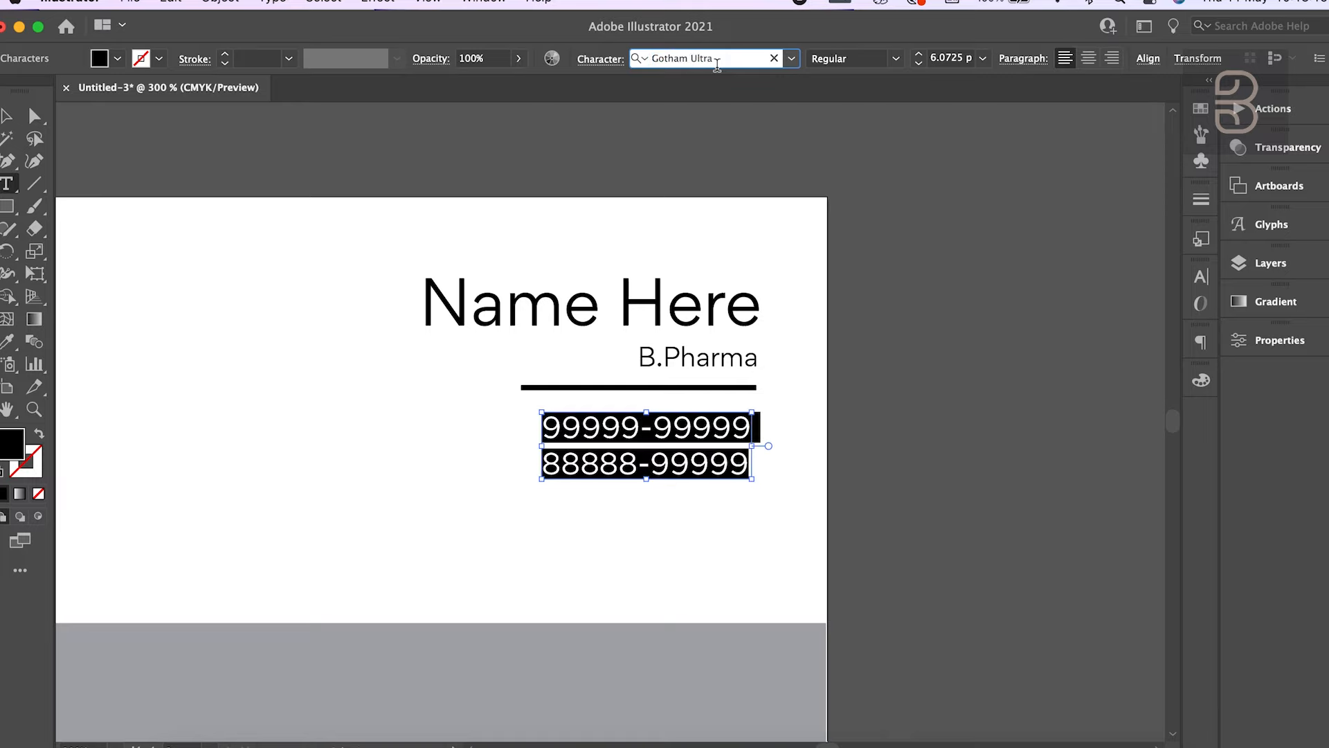
{"action": "left_click", "coordinate": [616, 475]}
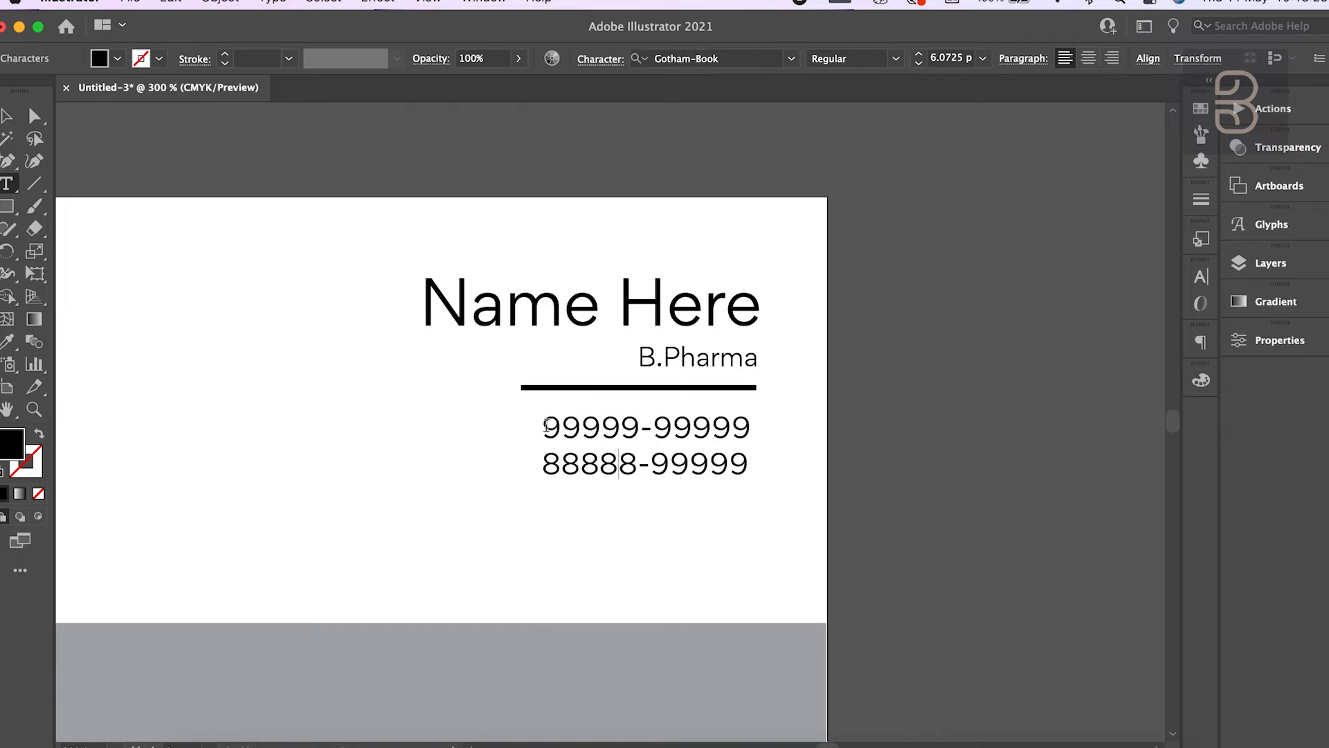
- Prefix both phone number lines with the country code +91-
{"action": "left_click", "coordinate": [563, 451]}
{"action": "type", "text": "+91-"}
{"action": "key", "text": "Down"}
{"action": "type", "text": "+91-"}
{"action": "key", "text": "Escape"}
- Scale the phone number block down and place it close beneath the divider, right-aligned with the text above
{"action": "left_click_drag", "start_coordinate": [638, 439], "coordinate": [596, 440]}
{"action": "left_click_drag", "start_coordinate": [491, 445], "coordinate": [552, 445]}
{"action": "left_click_drag", "start_coordinate": [659, 461], "coordinate": [658, 446]}
{"action": "left_click", "coordinate": [952, 603]}
- Set the Name Here text to Light Italic and shift it to realign its right edge with B.Pharma
{"action": "key", "text": "super+1"}
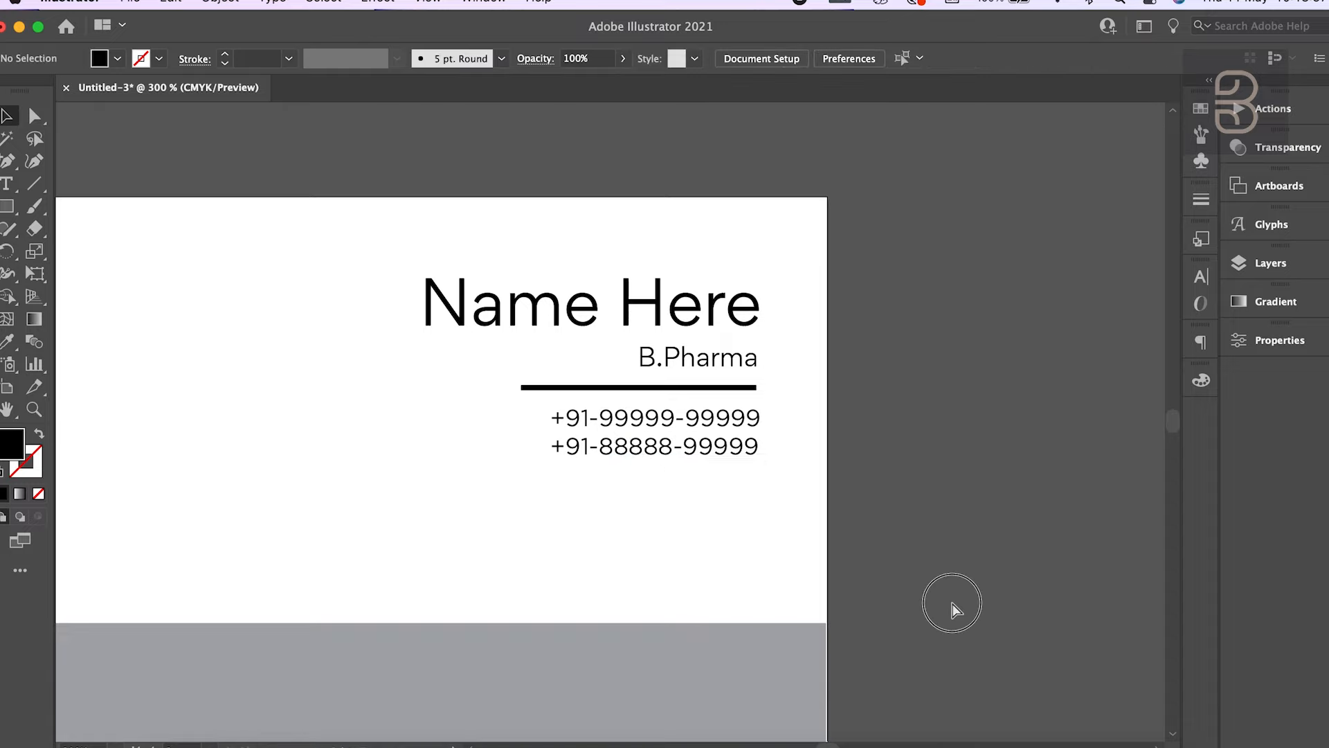
{"action": "key", "text": "super+equal"}
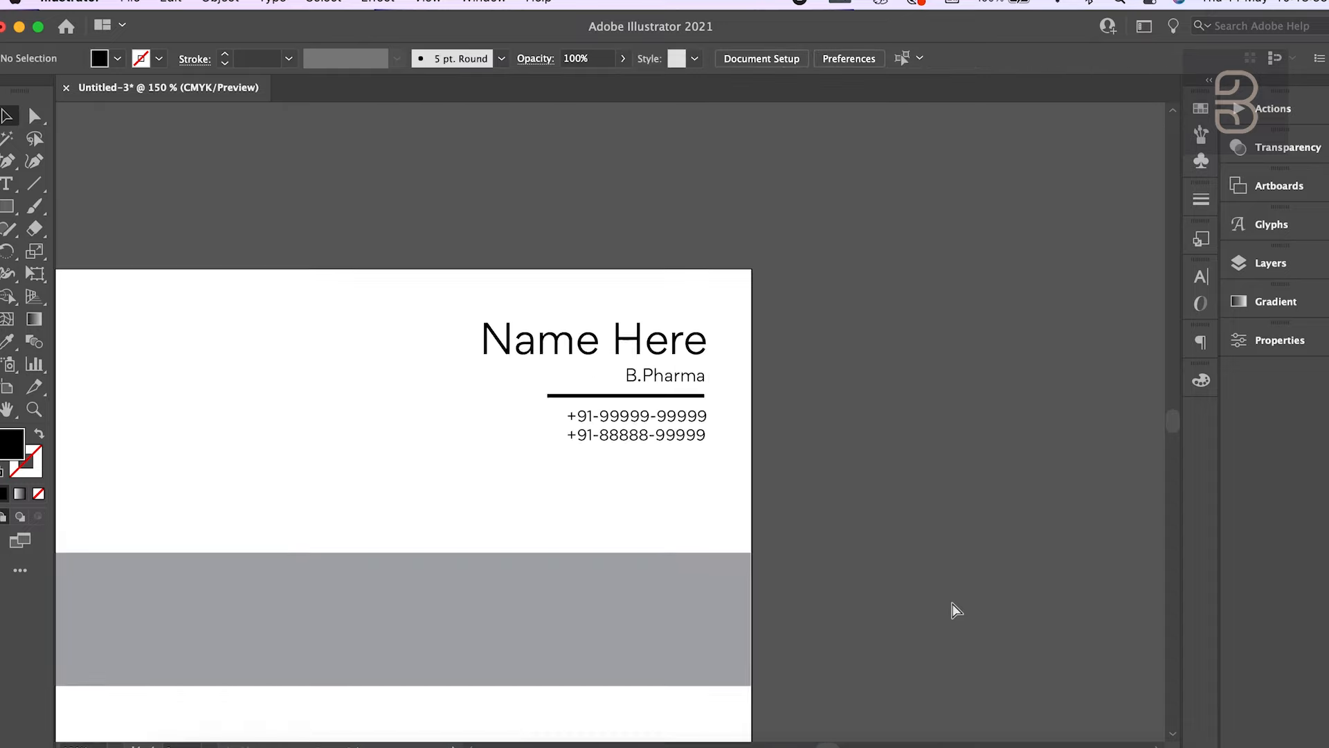
{"action": "left_click", "coordinate": [7, 183]}
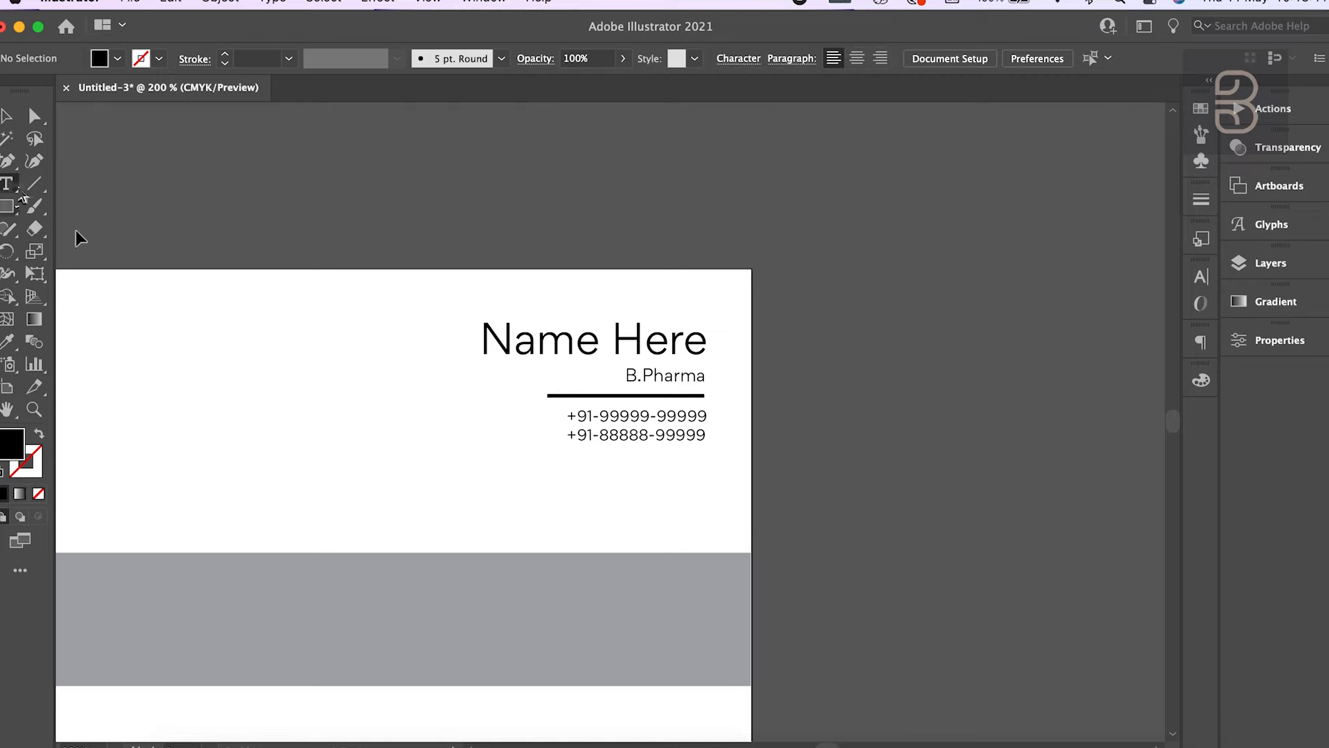
{"action": "triple_click", "coordinate": [621, 342]}
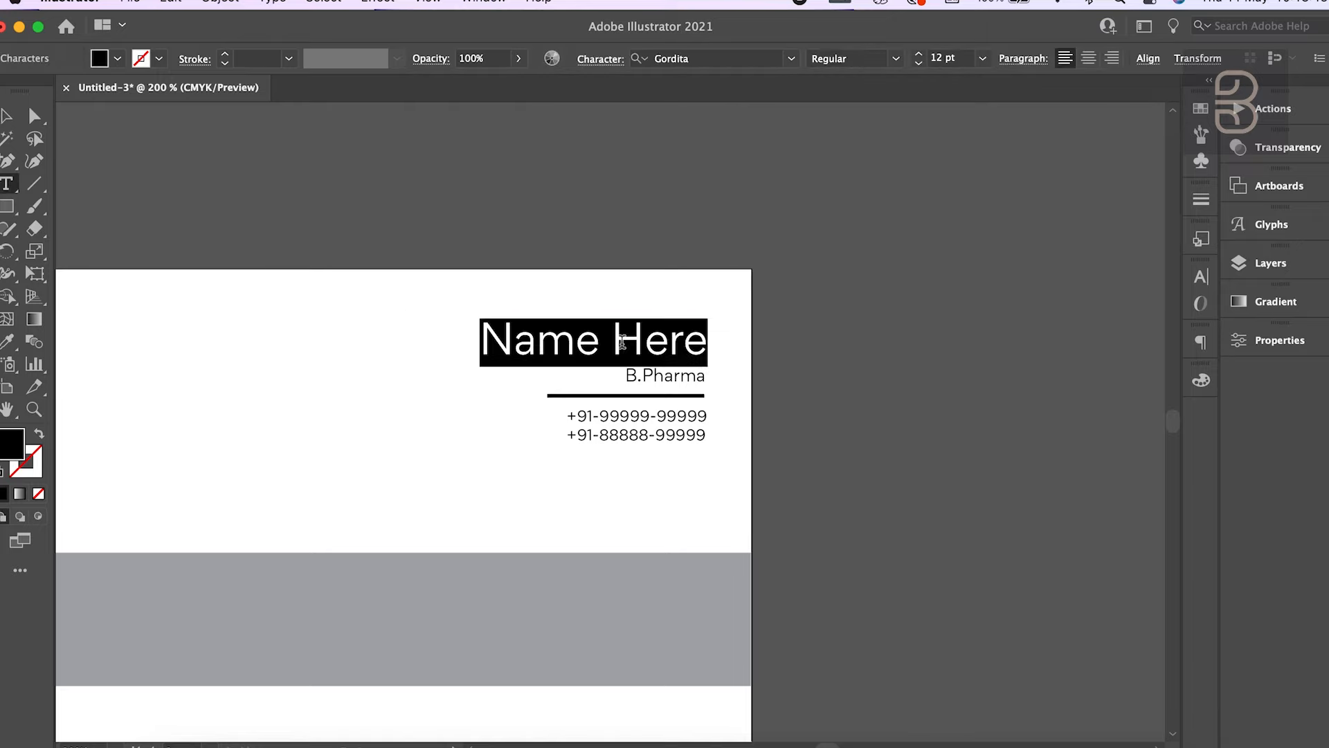
{"action": "left_click", "coordinate": [902, 59]}
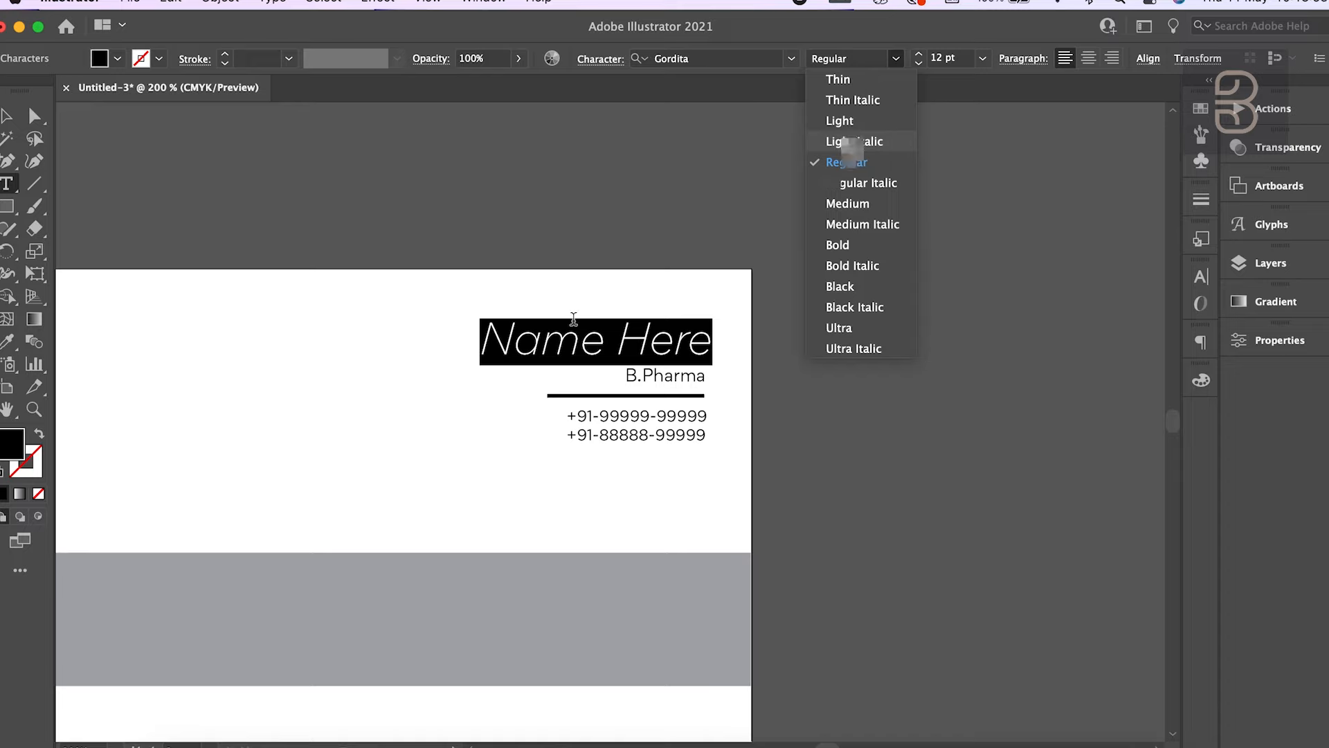
{"action": "left_click", "coordinate": [854, 142]}
{"action": "left_click", "coordinate": [7, 116]}
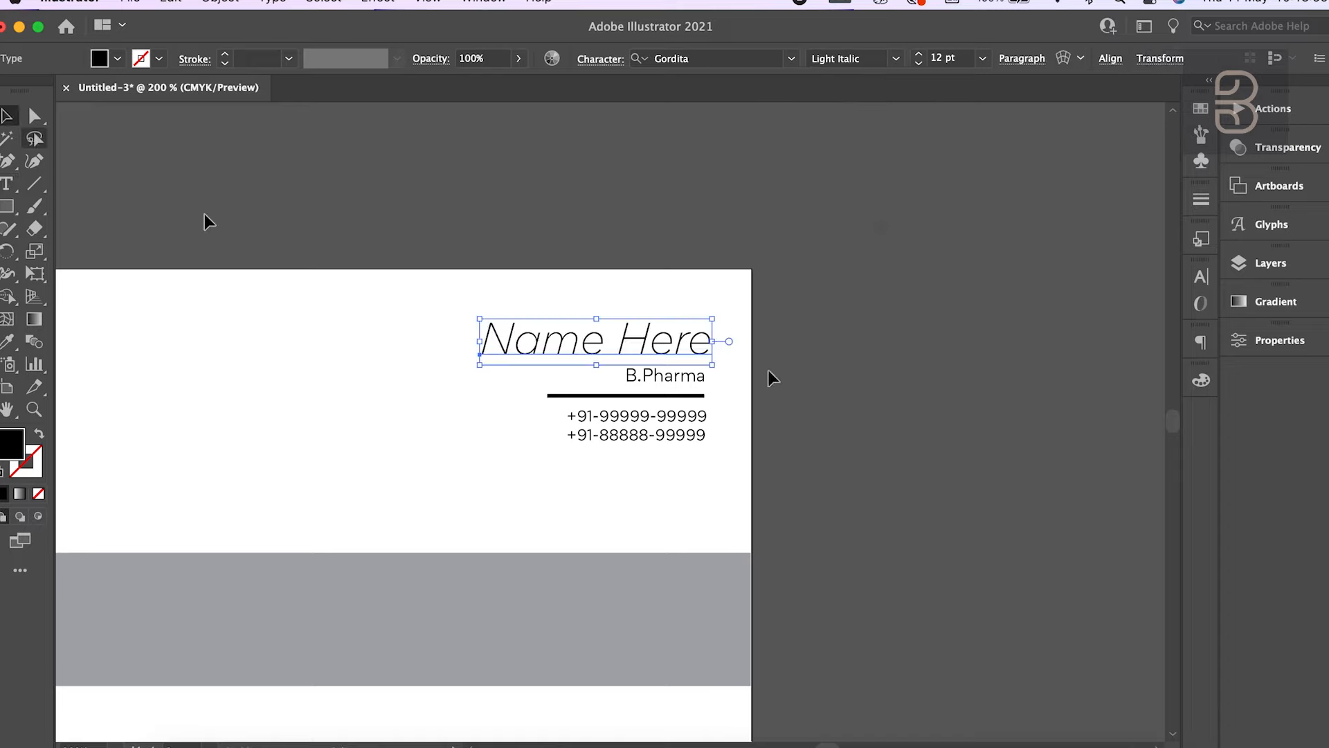
{"action": "left_click", "coordinate": [684, 350]}
{"action": "left_click_drag", "start_coordinate": [684, 345], "coordinate": [683, 351]}
- Set the Name Here text to the Light weight of Gordita at 11 pt
{"action": "key", "text": "t"}
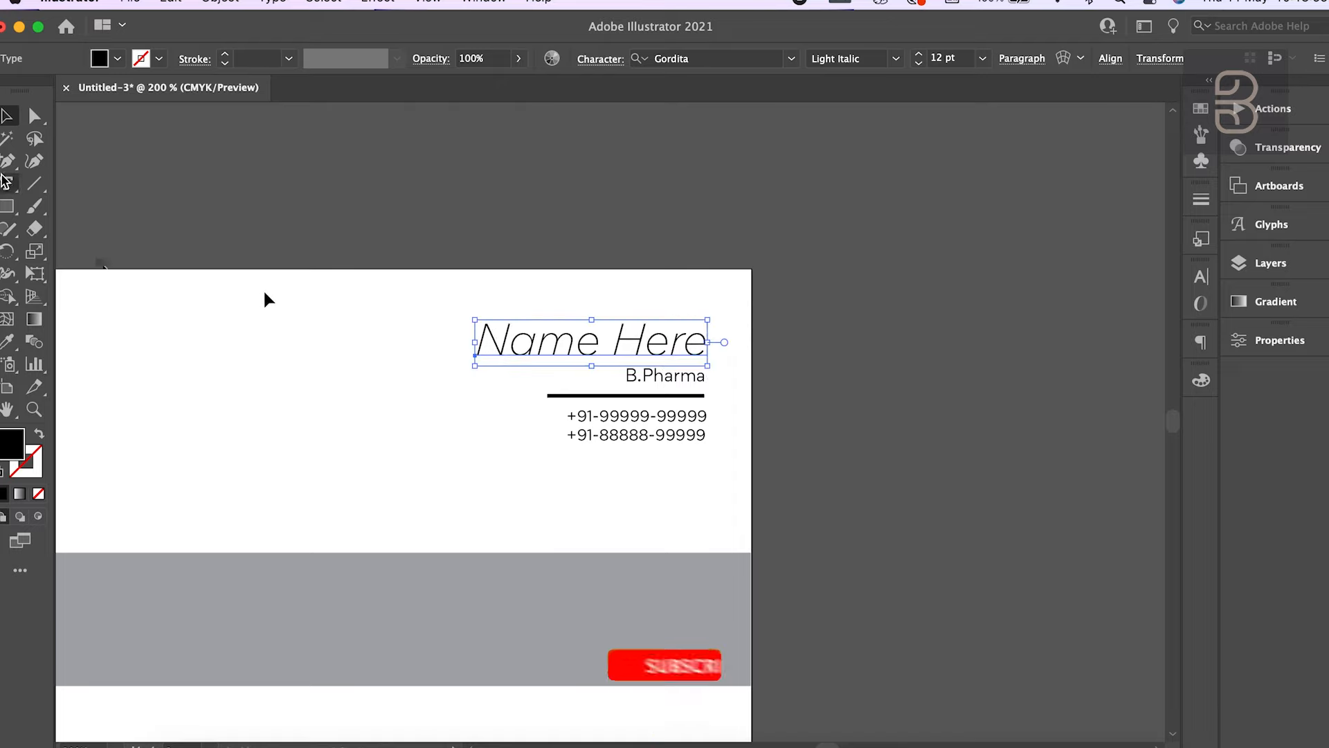
{"action": "triple_click", "coordinate": [684, 355]}
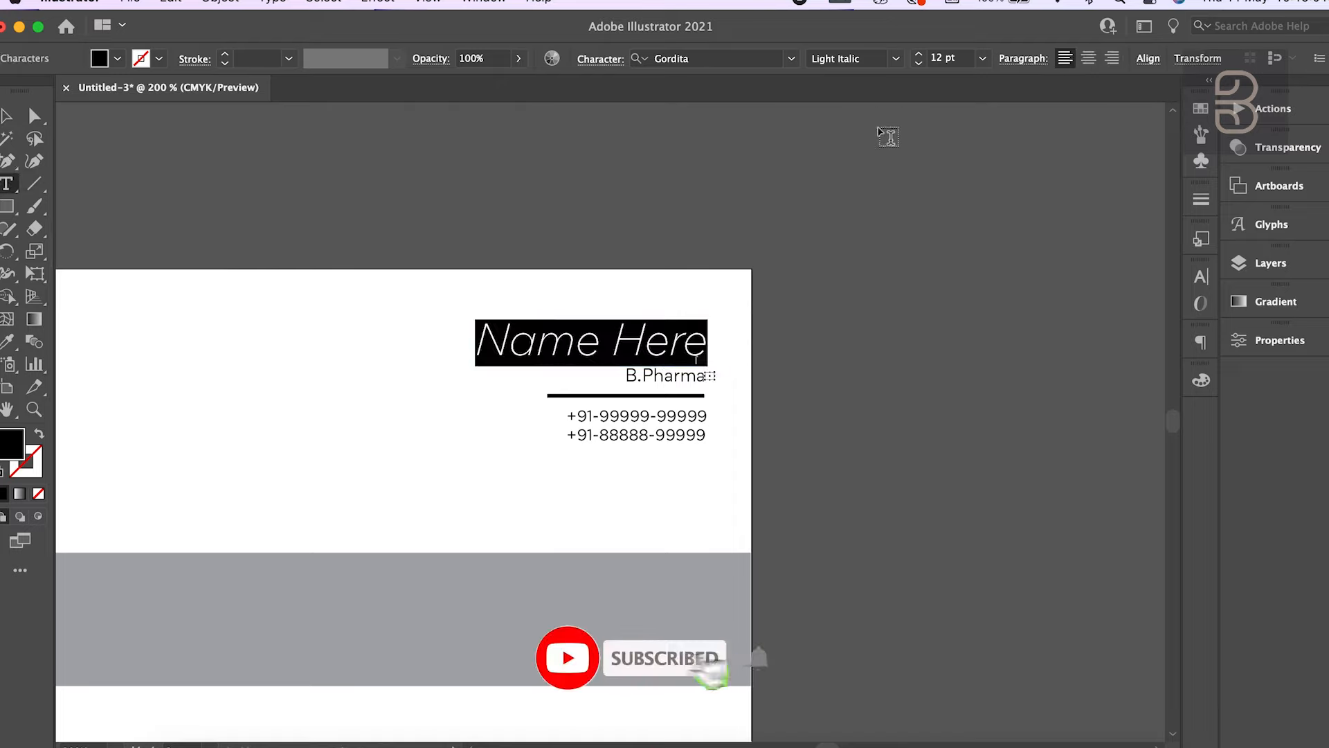
{"action": "left_click", "coordinate": [880, 58]}
{"action": "key", "text": "Up"}
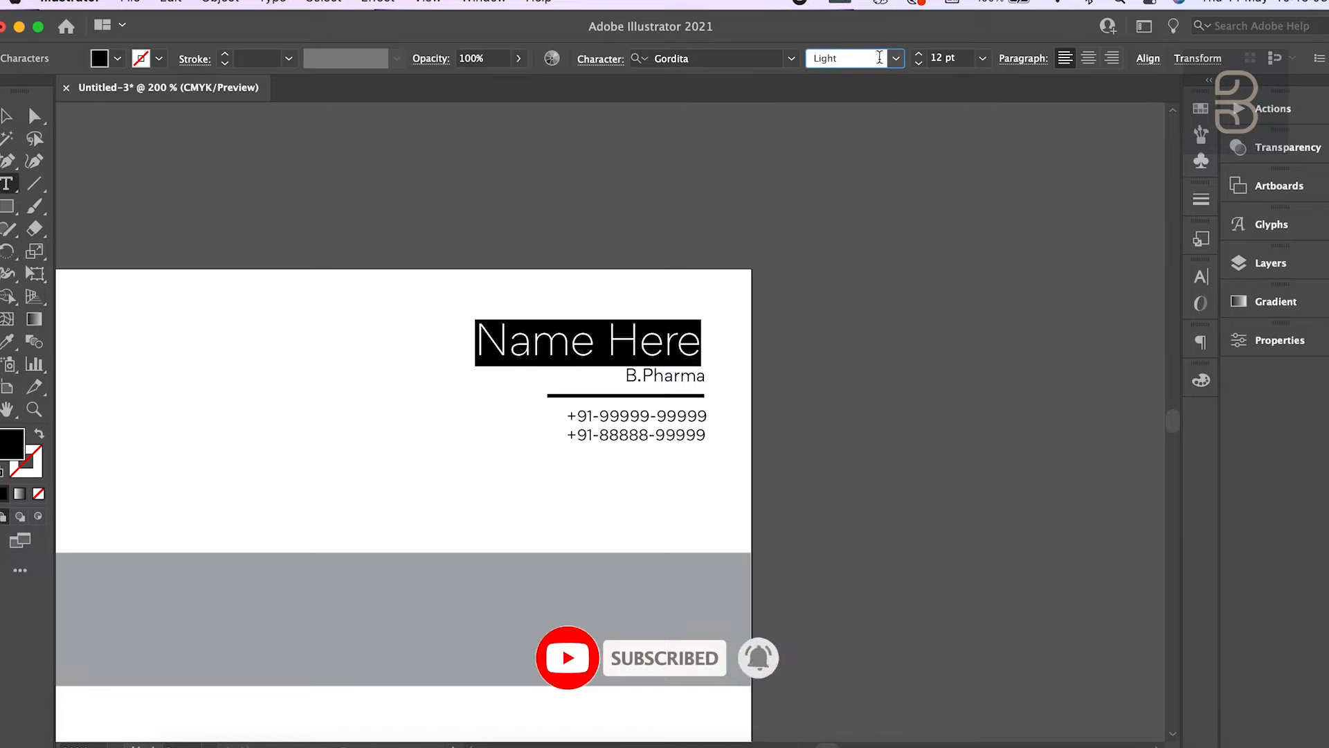
{"action": "left_click", "coordinate": [967, 60]}
{"action": "key", "text": "Down"}
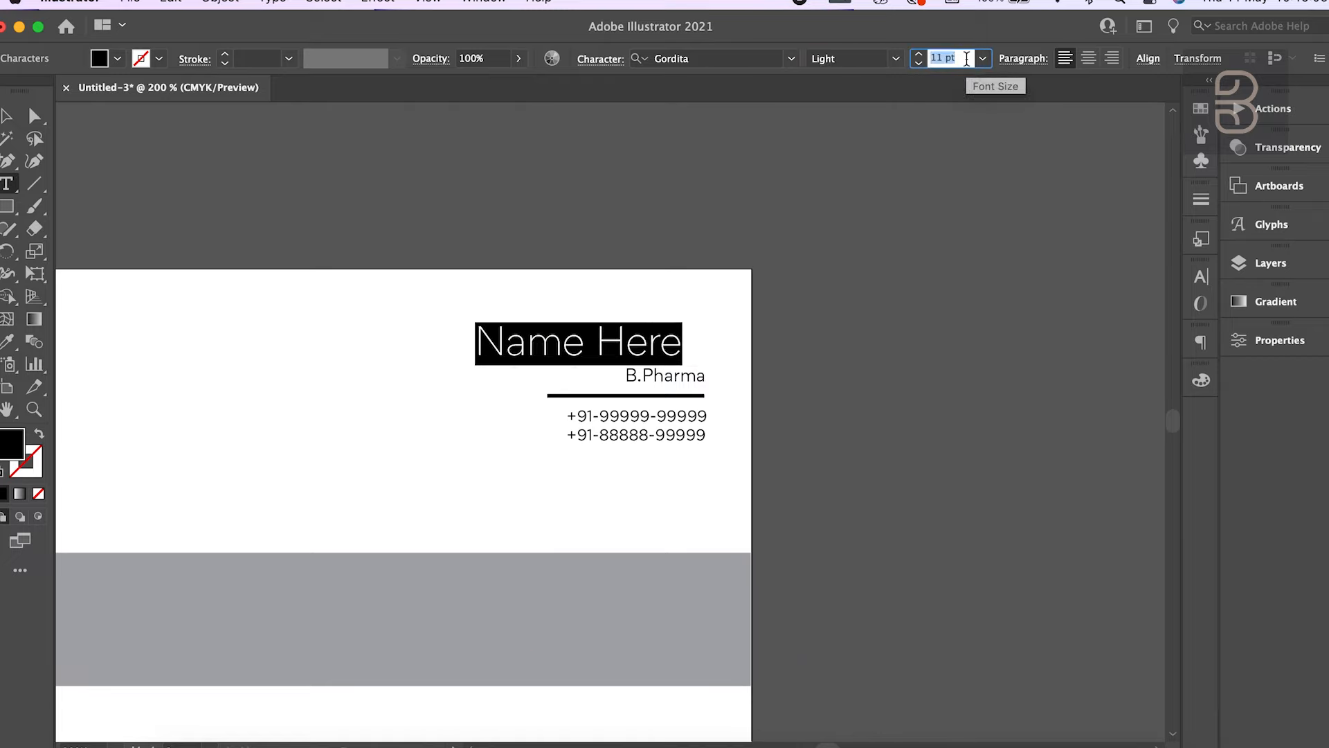
- Move the Name Here text right until its right edge lines up with B.Pharma, and deselect it
{"action": "left_click", "coordinate": [7, 116]}
{"action": "left_click", "coordinate": [713, 275]}
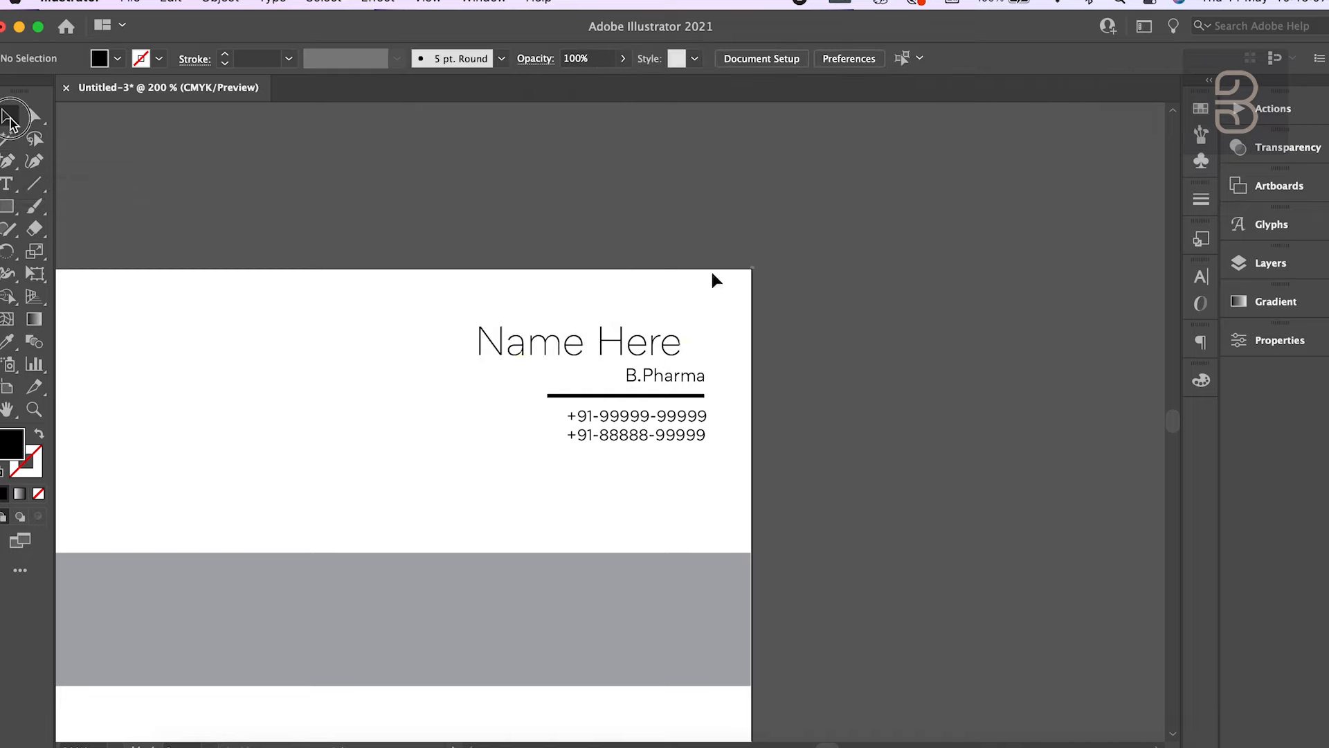
{"action": "left_click_drag", "start_coordinate": [654, 350], "coordinate": [672, 352]}
{"action": "left_click", "coordinate": [856, 496]}
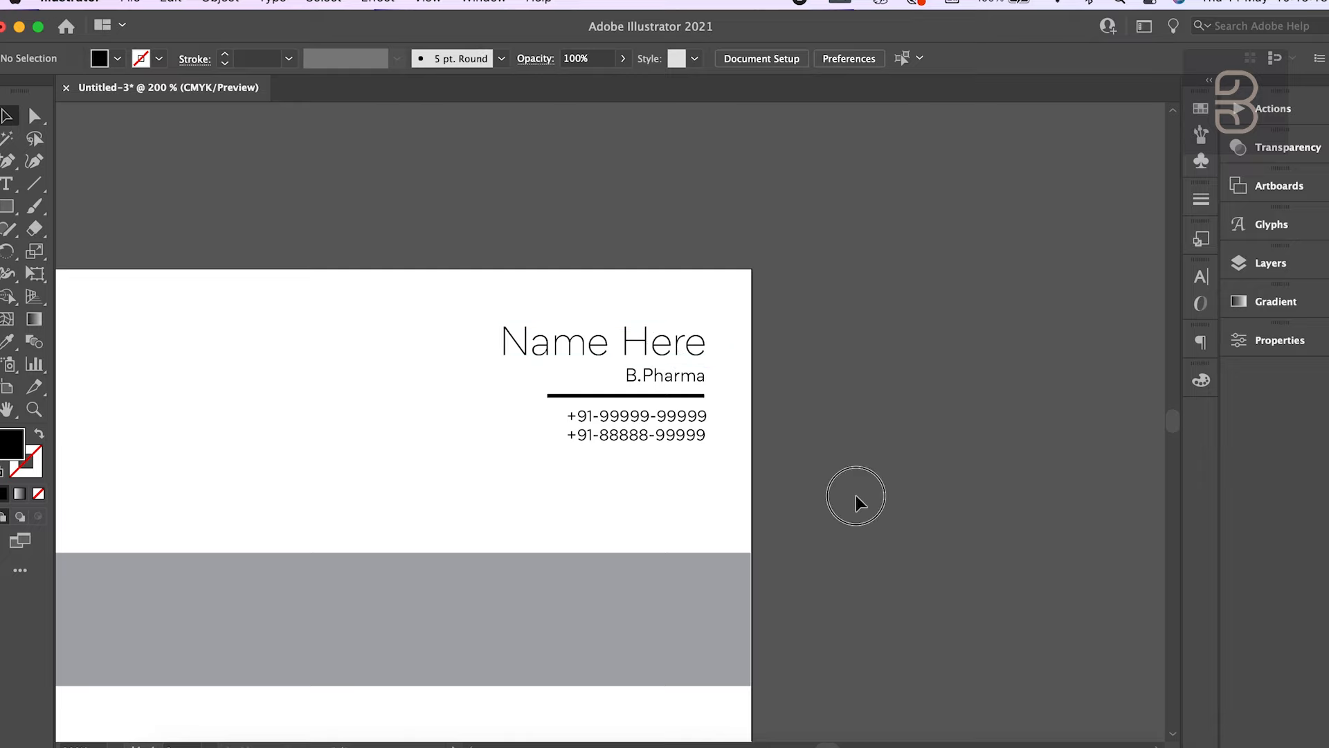
- Reduce the gray band's height by lowering its upper edge slightly
{"action": "scroll", "coordinate": [856, 496], "scroll_direction": "left", "scroll_amount": 1}
{"action": "scroll", "coordinate": [856, 495], "scroll_direction": "left", "scroll_amount": 5}
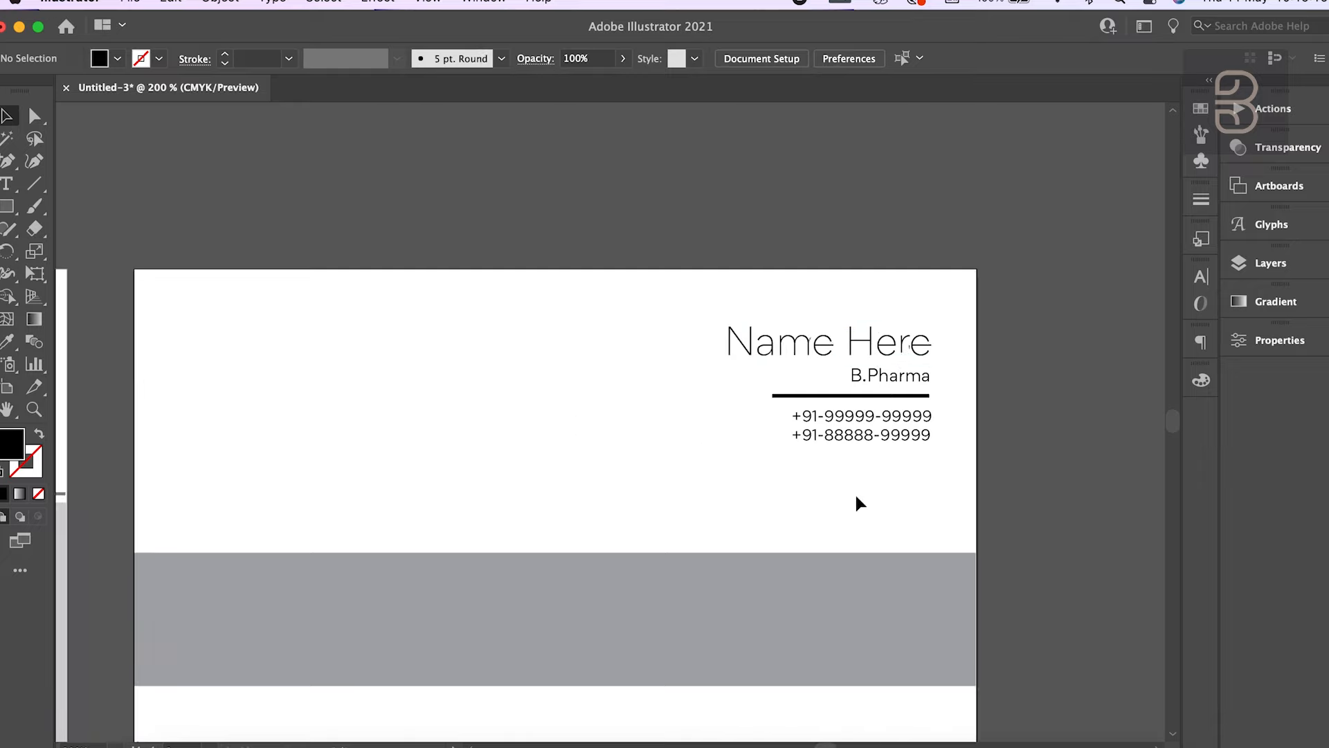
{"action": "scroll", "coordinate": [785, 592], "scroll_direction": "down", "scroll_amount": 1}
{"action": "left_click", "coordinate": [776, 580]}
{"action": "left_click_drag", "start_coordinate": [586, 518], "coordinate": [590, 537]}
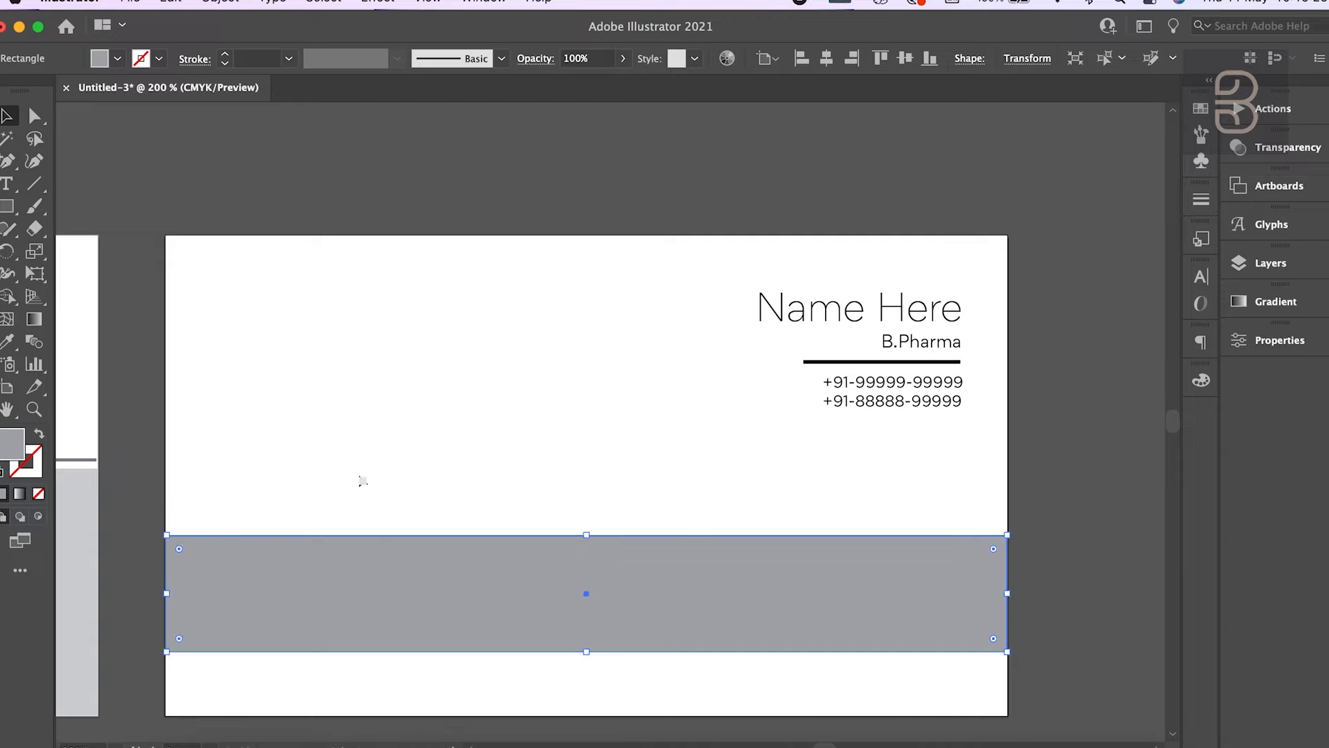
- Start a new text line in the white area above the gray band and reduce its font size to 10 pt
{"action": "left_click", "coordinate": [7, 183]}
{"action": "left_click", "coordinate": [473, 460]}
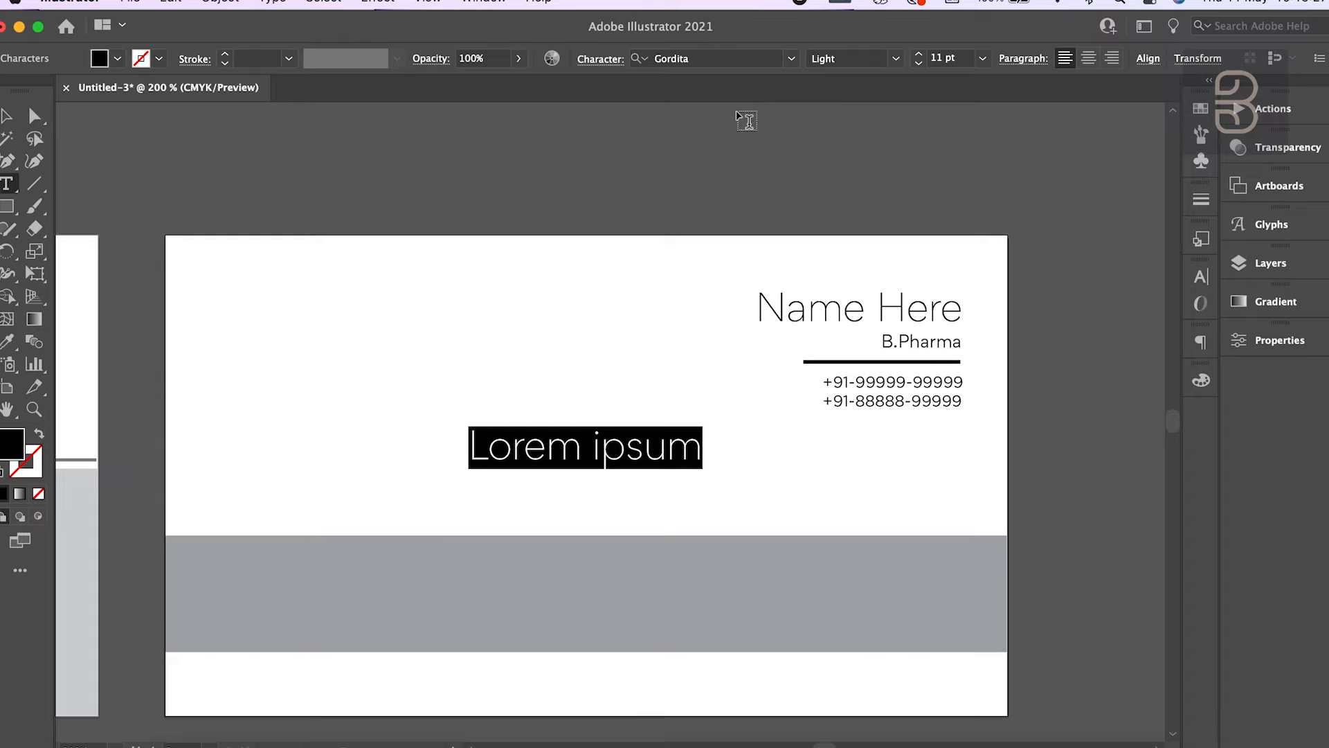
{"action": "left_click", "coordinate": [938, 58]}
{"action": "key", "text": "Down"}
{"action": "key", "text": "Down"}
{"action": "key", "text": "Down"}
{"action": "key", "text": "Down"}
{"action": "key", "text": "Down"}
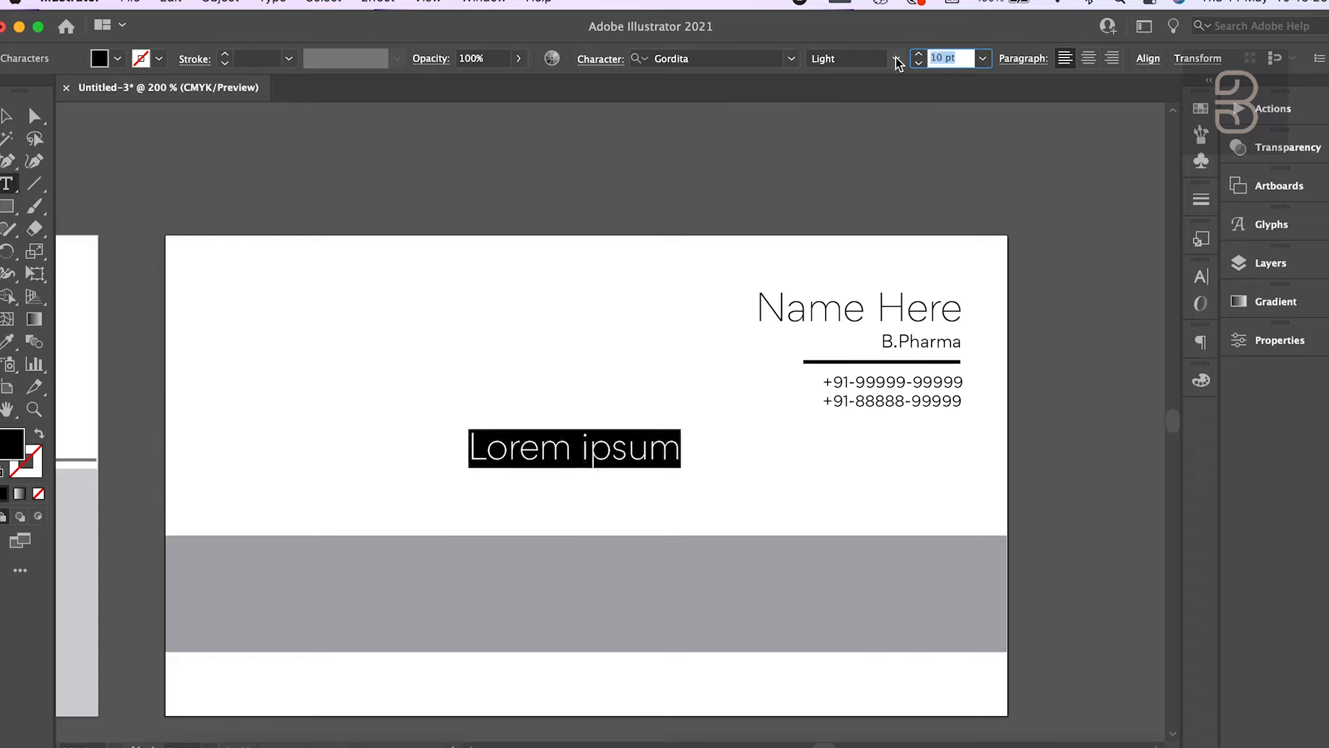